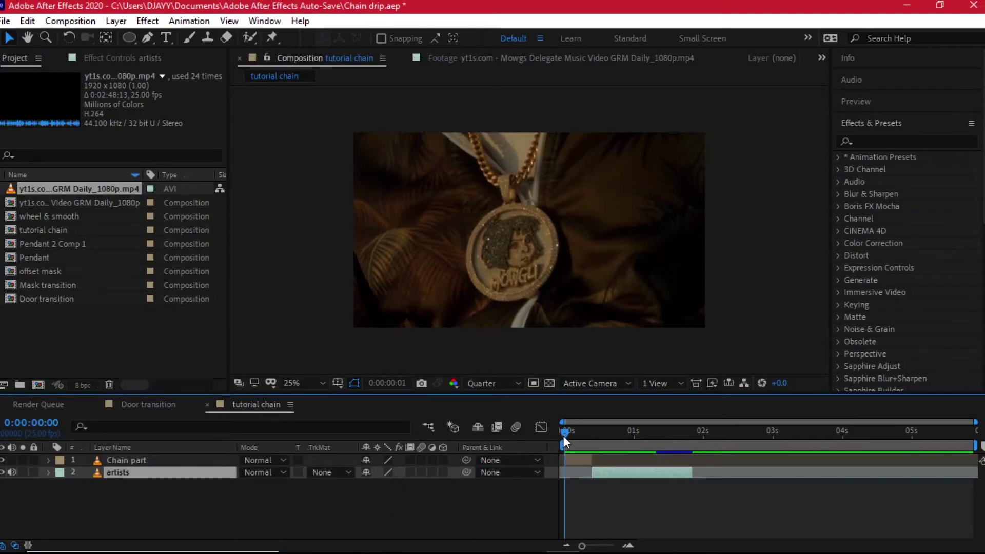
- Preview the footage in the tutorial chain and Door transition compositions, ending at the start of tutorial chain
left_click(564, 440)
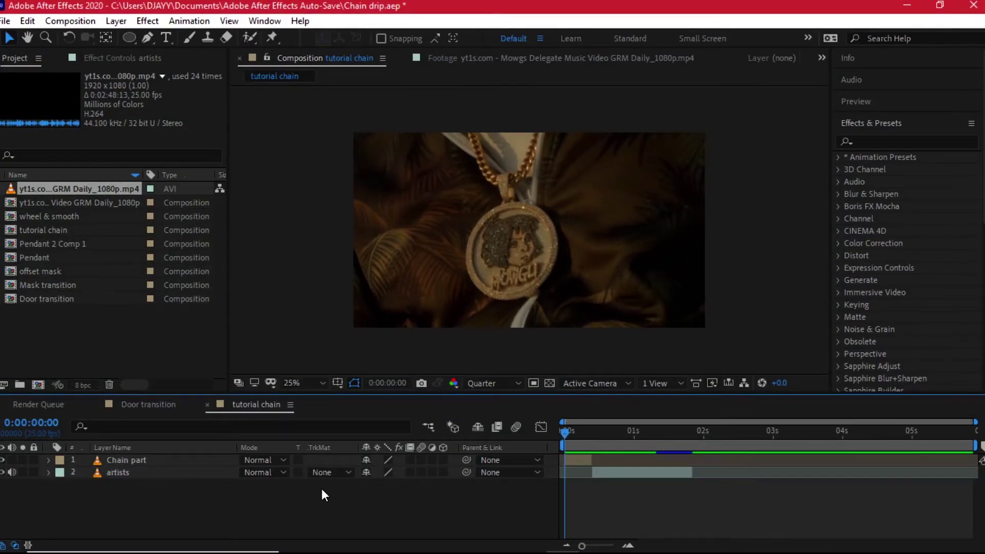
left_click_drag(568, 441, 662, 442)
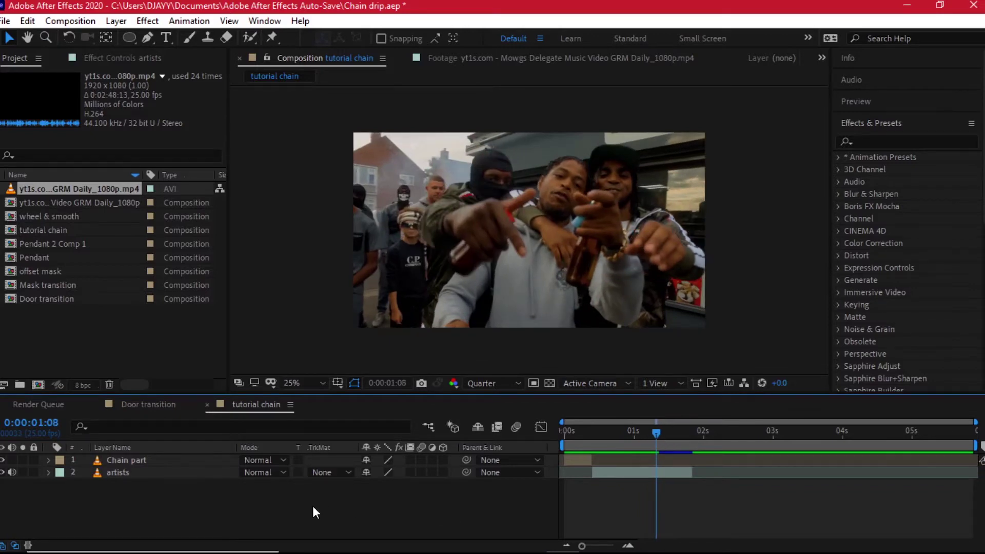
left_click(148, 405)
mouse_move(627, 446)
left_mouse_down()
mouse_move(559, 446)
mouse_move(624, 453)
left_mouse_up()
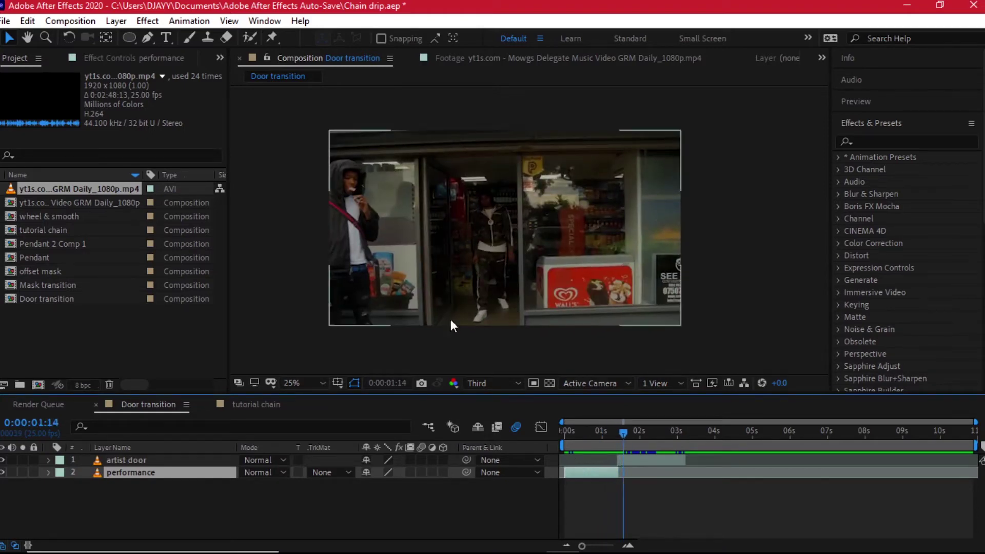
key("space")
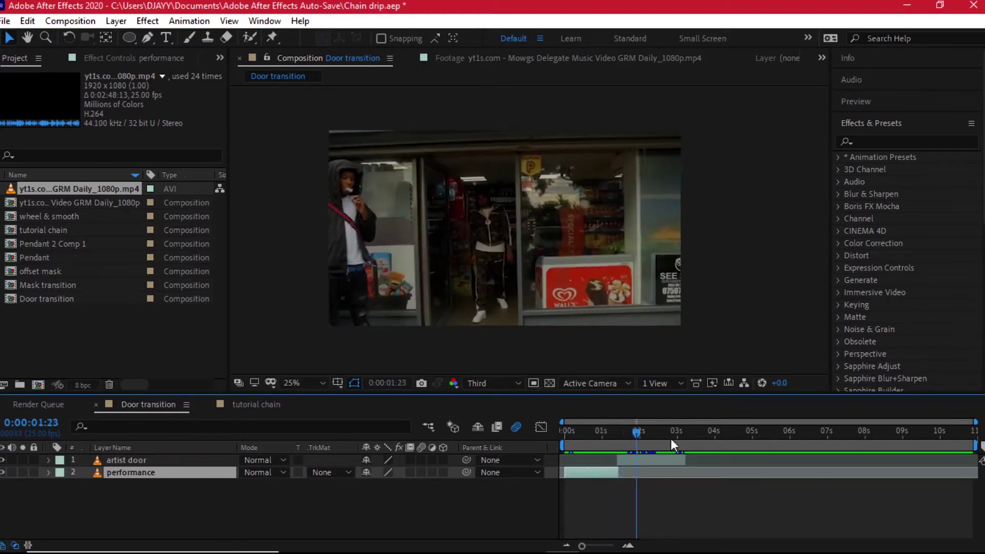
left_click(259, 405)
left_click_drag(652, 451, 524, 449)
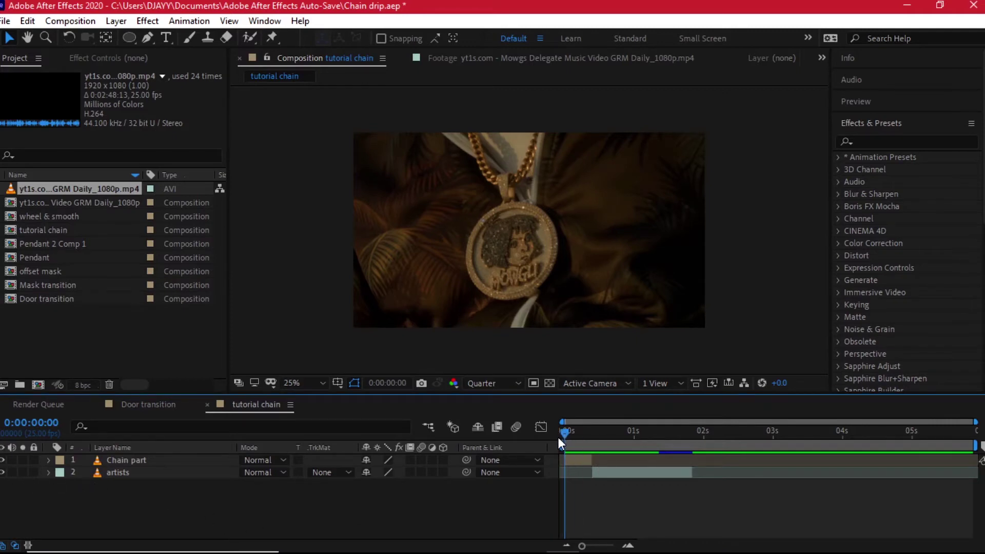
- Duplicate the Chain part layer with the current time at its last frame, 0:00:00:09
left_click(163, 462)
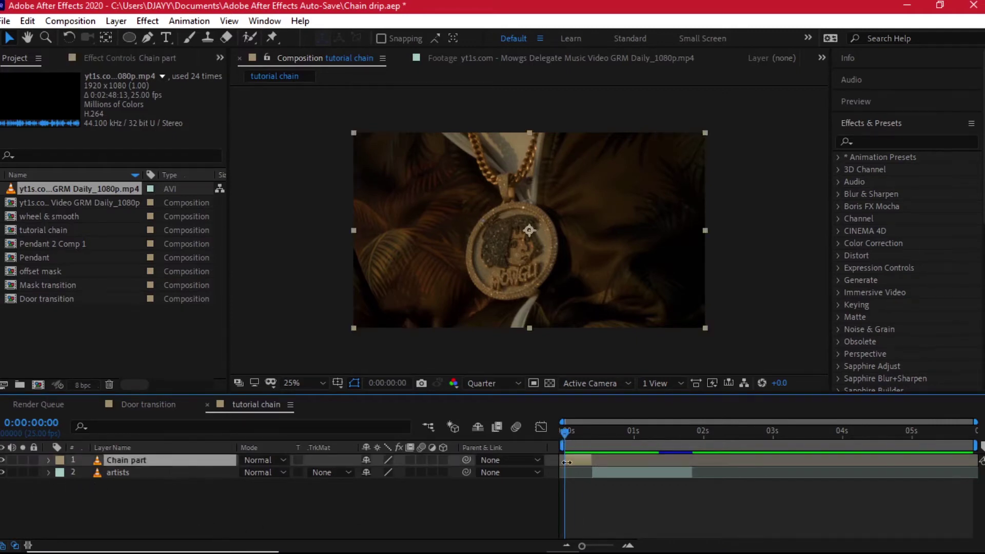
mouse_move(580, 438)
left_mouse_down()
mouse_move(638, 441)
mouse_move(560, 436)
mouse_move(593, 443)
left_mouse_up()
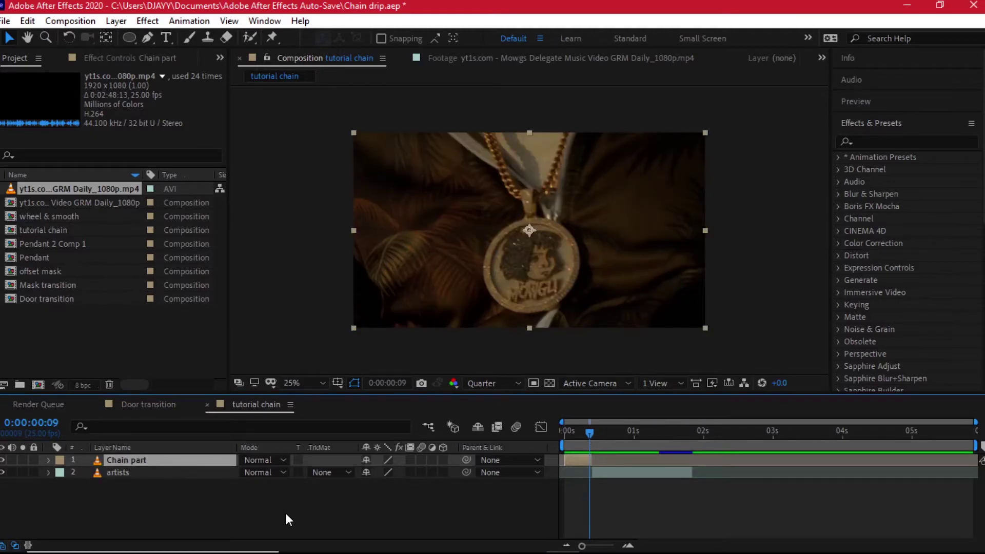
key("ctrl+d")
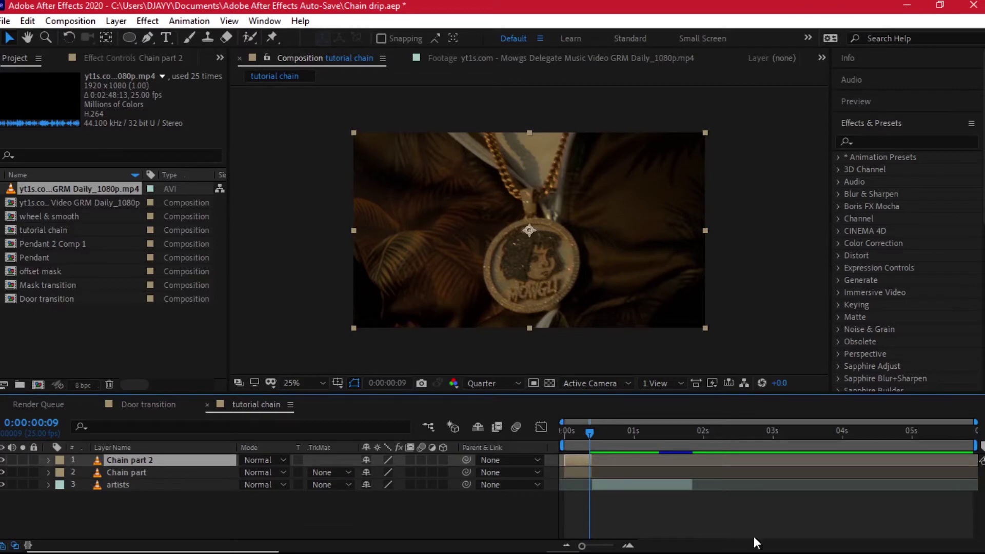
- Apply Freeze Frame to the Chain part 2 layer at 0:00:00:09 and extend its end to nearly 3 seconds
right_click(209, 460)
left_click(183, 461)
right_click(586, 458)
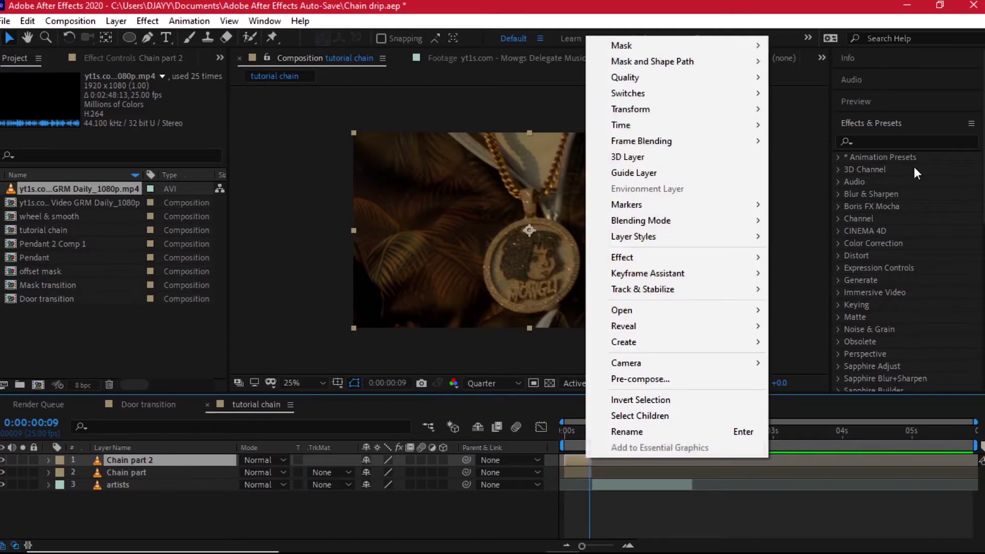
mouse_move(684, 136)
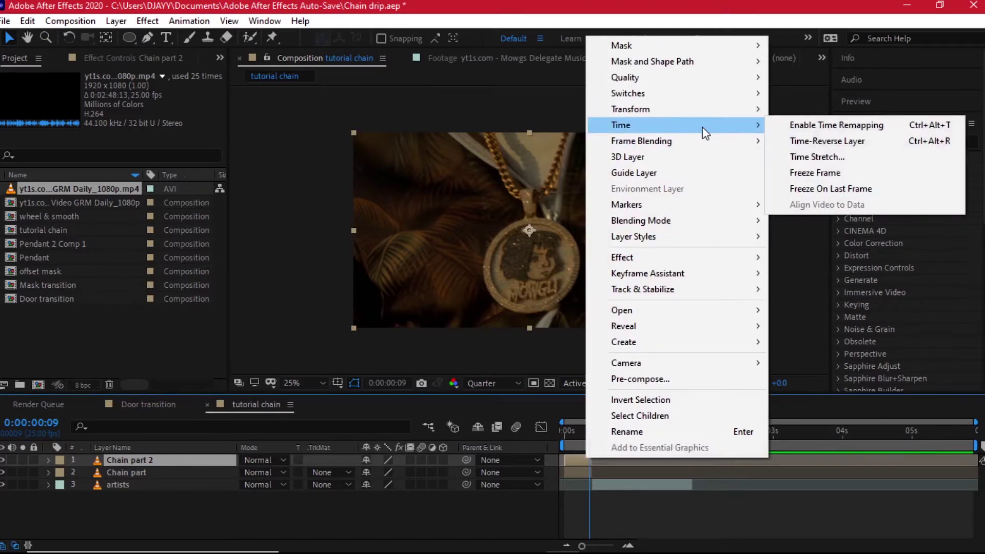
left_click(823, 174)
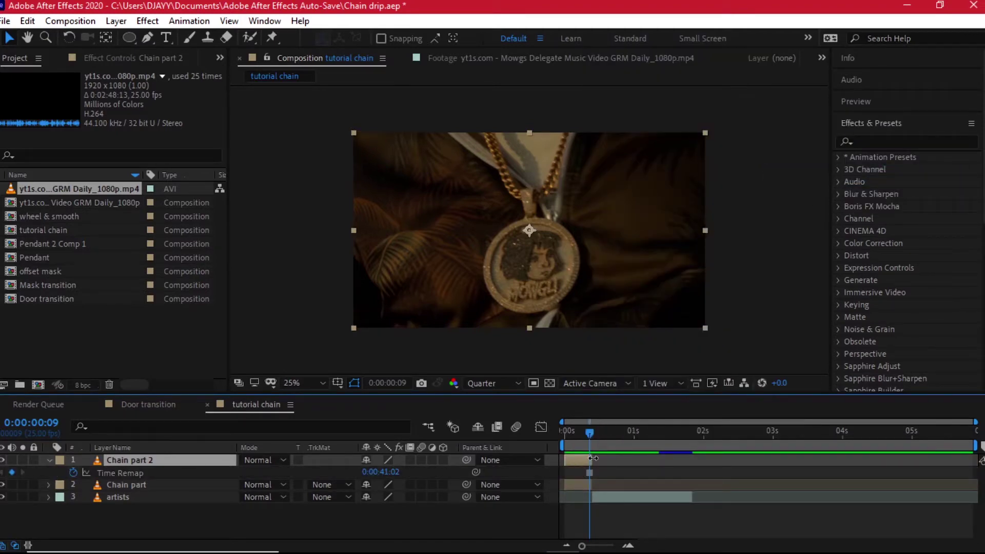
left_click_drag(593, 458, 759, 459)
left_click_drag(593, 437, 565, 442)
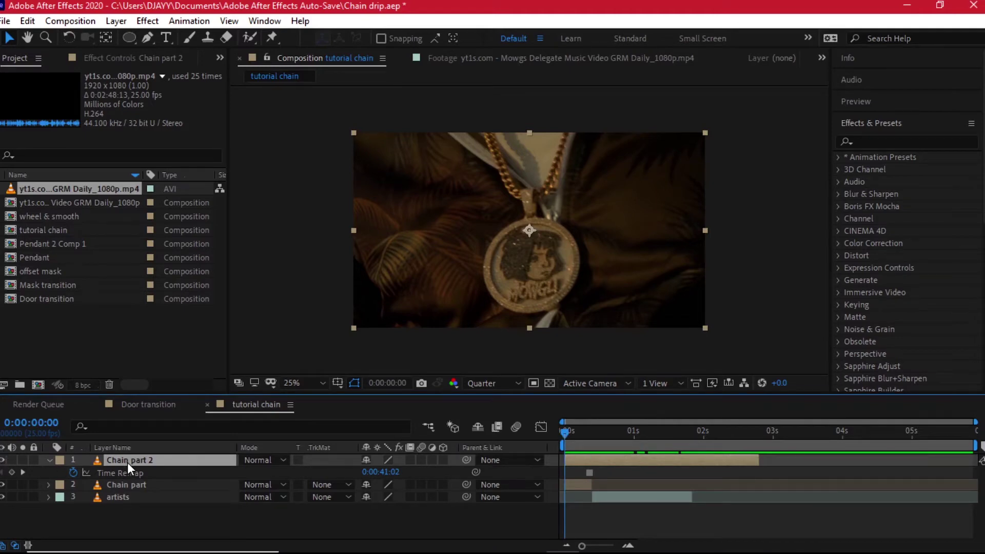
- Hide the Chain part and artists layers so only Chain part 2 shows, with the current time at 0:00:00:10
left_click(49, 459)
left_click(587, 442)
mouse_move(587, 441)
left_mouse_down()
mouse_move(559, 441)
mouse_move(603, 436)
mouse_move(563, 440)
mouse_move(602, 436)
mouse_move(592, 447)
left_mouse_up()
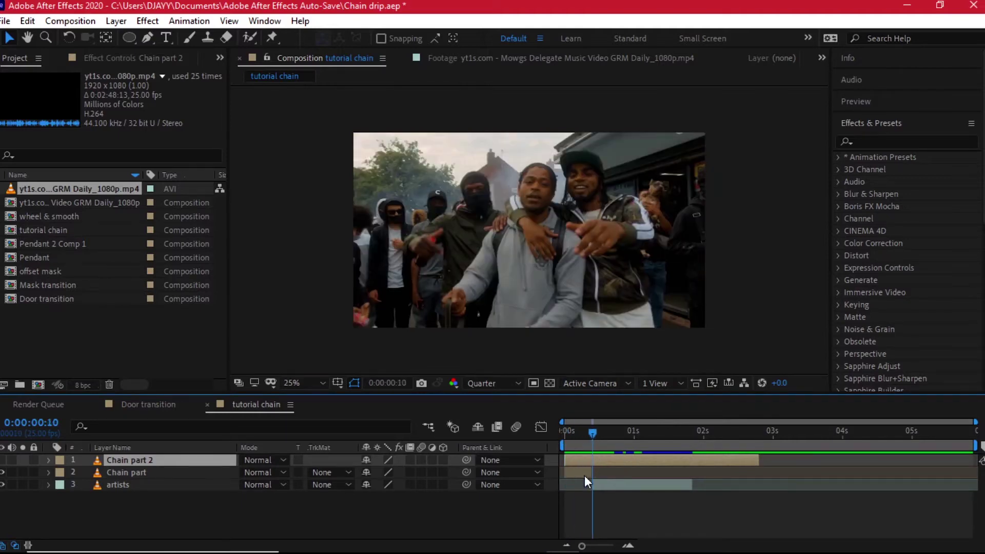
left_click(2, 460)
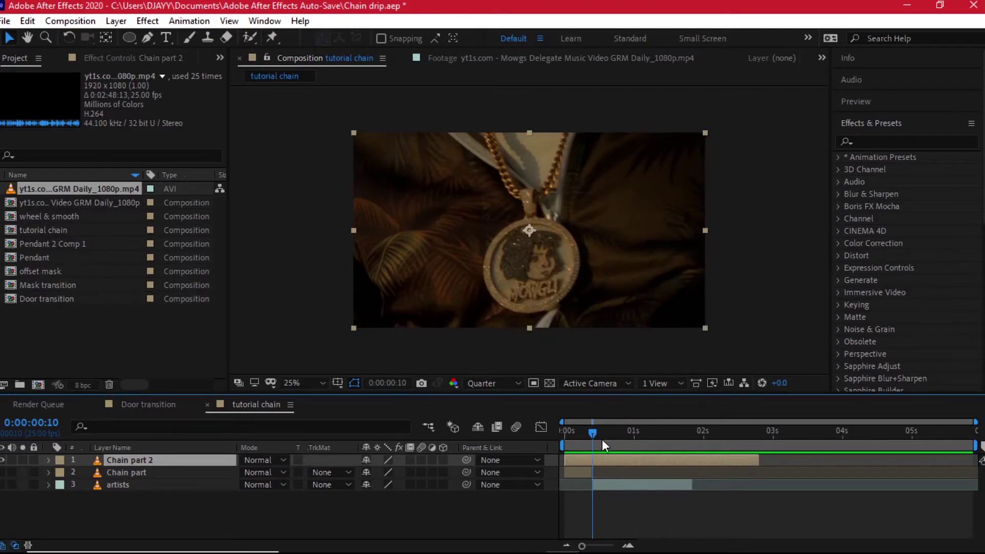
left_click_drag(589, 436, 592, 436)
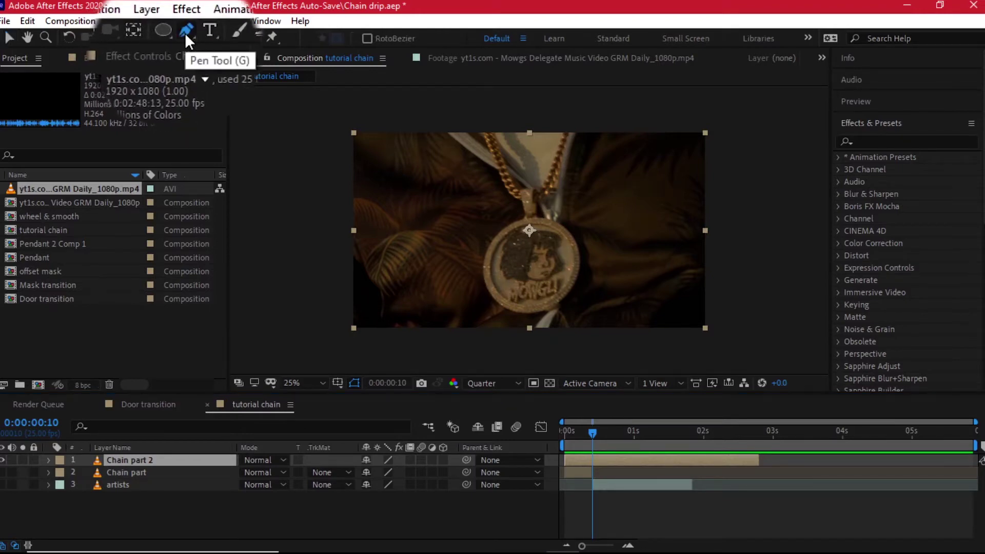
- Trace a closed Pen tool mask around the face inside the pendant on Chain part 2
left_click(147, 37)
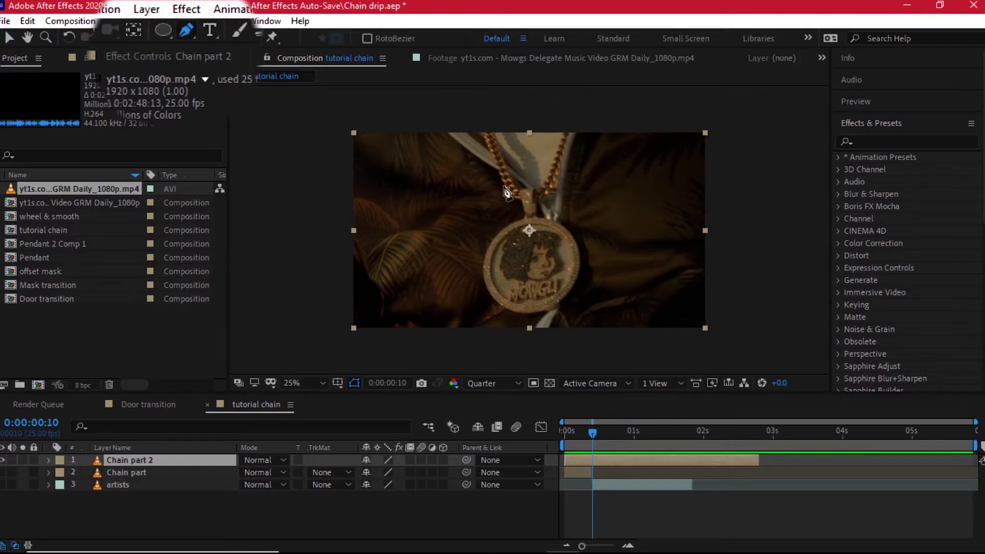
left_click(511, 229)
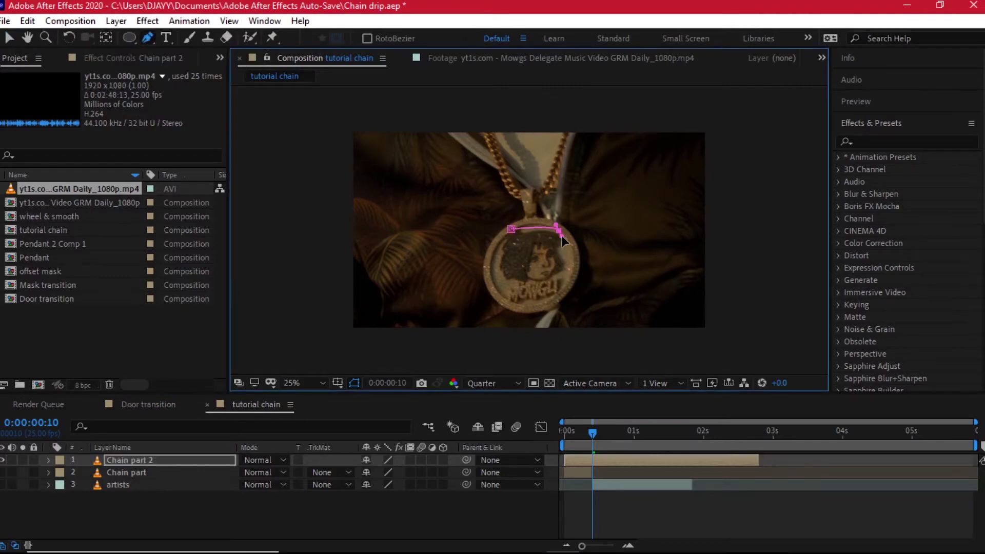
left_click_drag(559, 230, 571, 277)
left_click(552, 296)
left_click(512, 303)
left_click(503, 293)
left_click(492, 280)
left_click(494, 250)
left_click(511, 229)
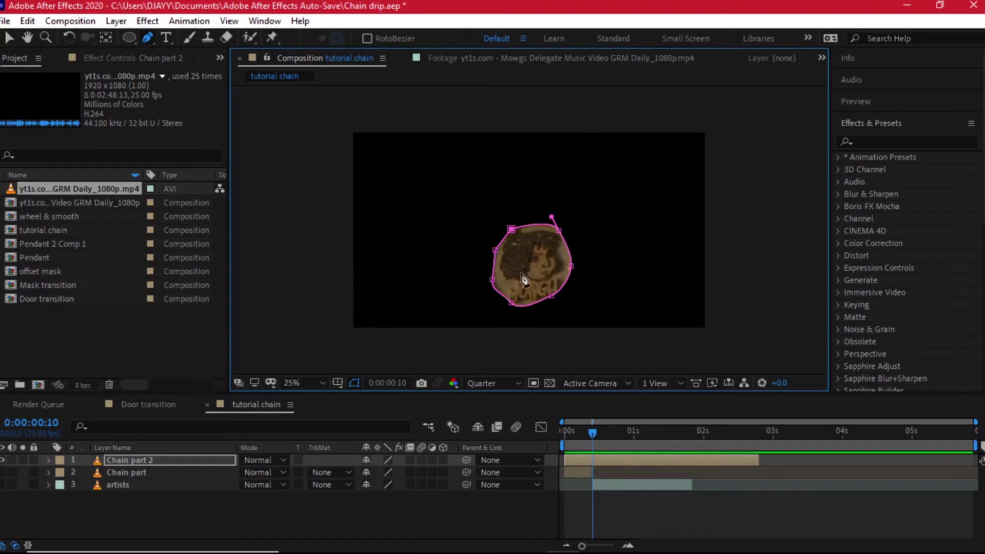
- Reveal the mask properties of Chain part 2 and delete the pen-drawn mask
key("m")
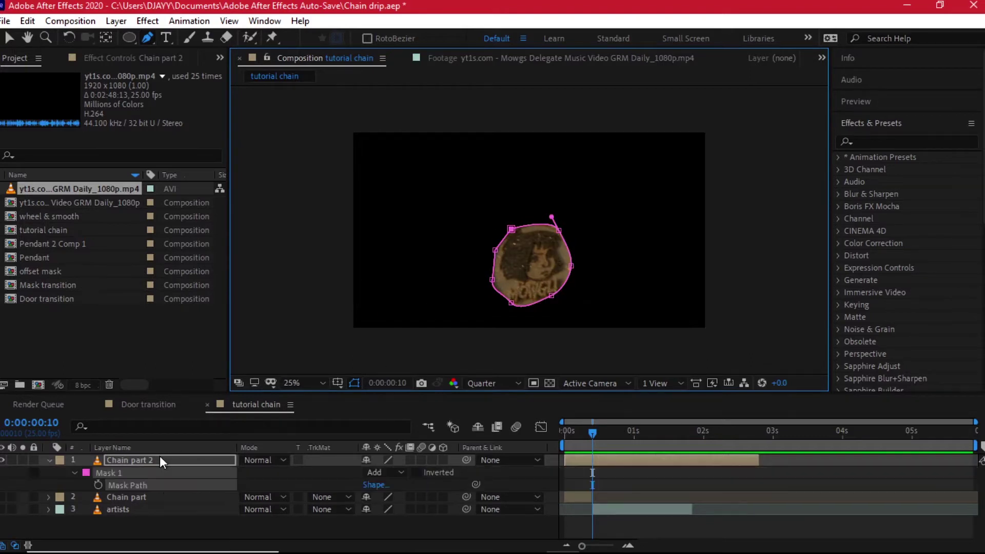
left_click(118, 472)
key("Delete")
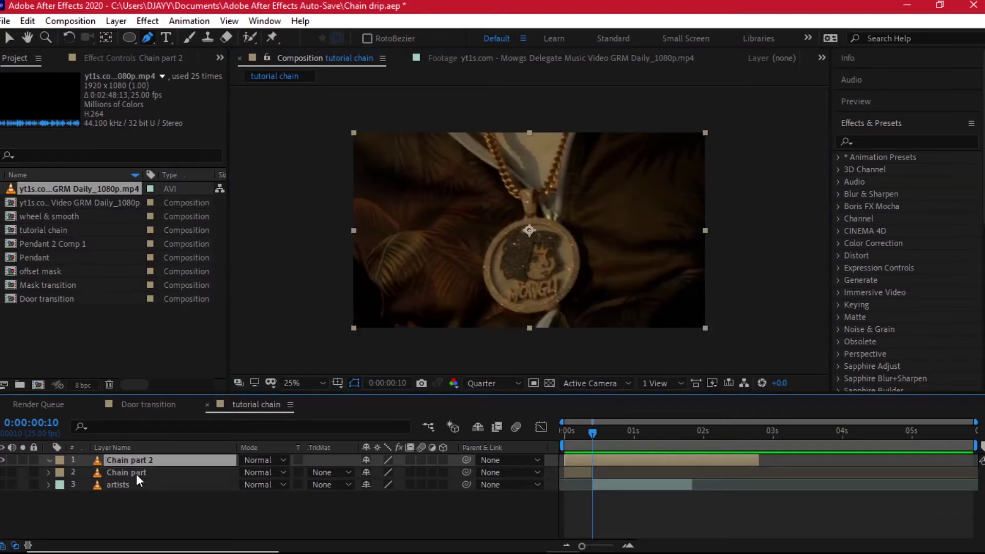
- Draw a circular mask with the Ellipse tool over the pendant's inner face on Chain part 2
left_click_drag(583, 435, 593, 436)
left_click_drag(129, 30, 195, 69)
left_click(156, 459)
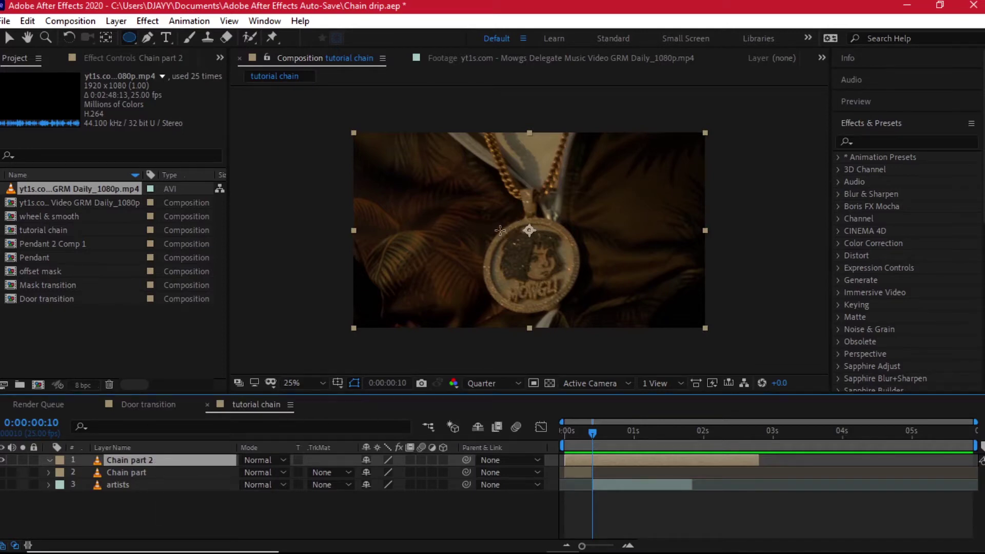
left_click_drag(500, 231, 572, 302)
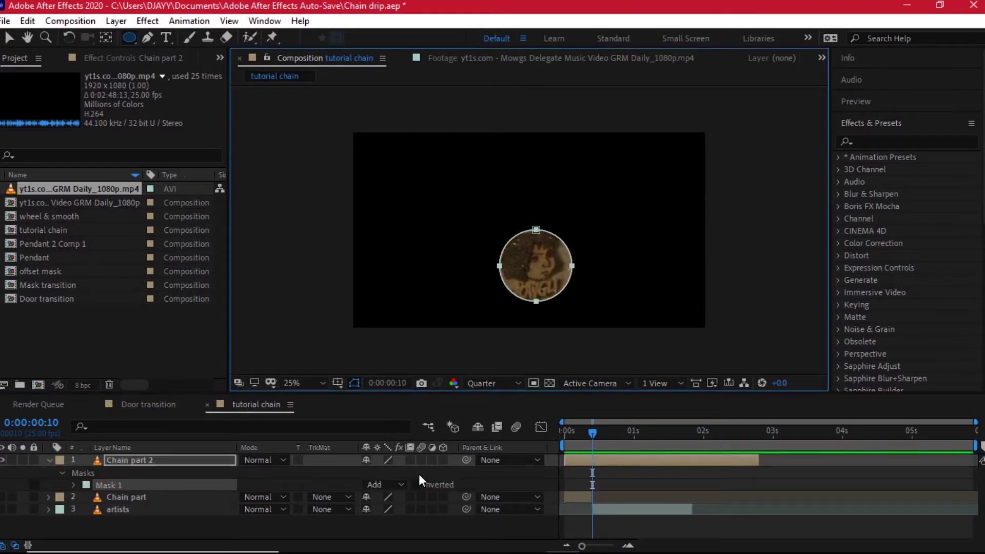
- Set the circular mask's mode on Chain part 2 to None
left_click(139, 461)
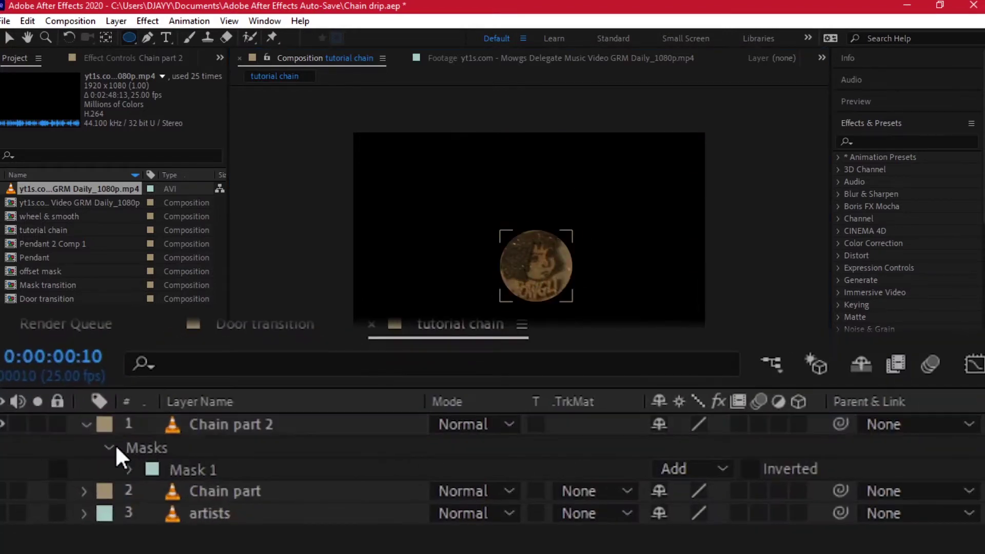
left_click(693, 470)
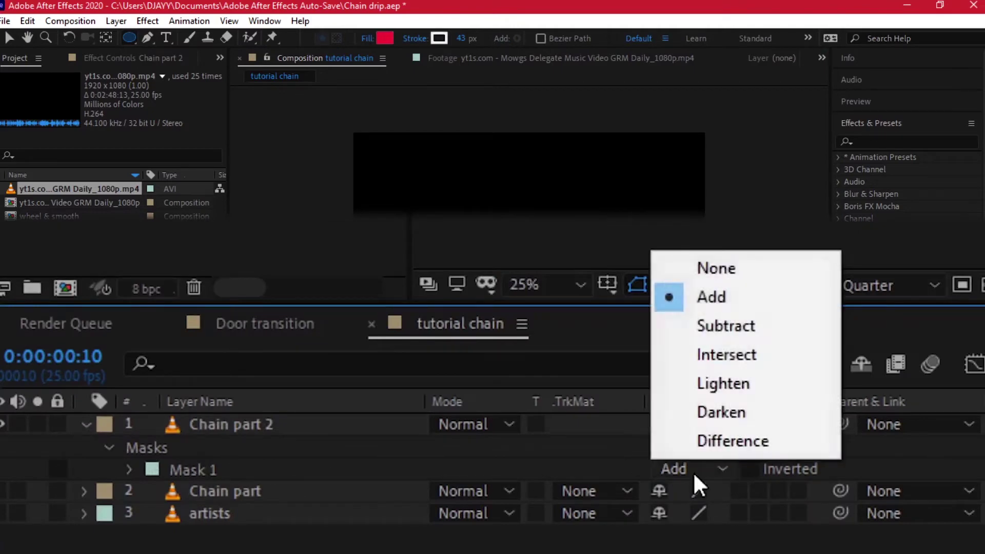
left_click(739, 274)
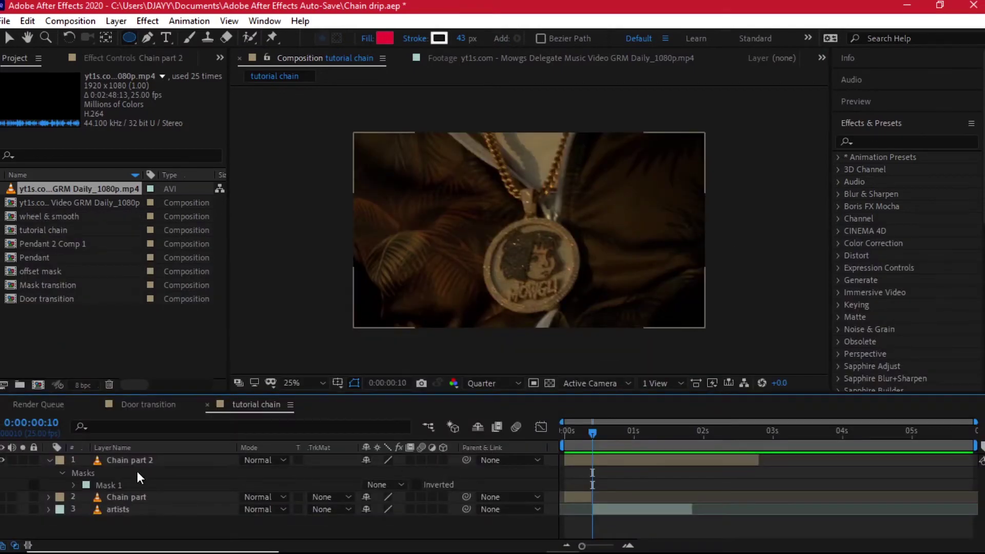
- Move the circular mask's left and top vertices outward to the pendant's inner rim using the Selection tool
left_click(96, 472)
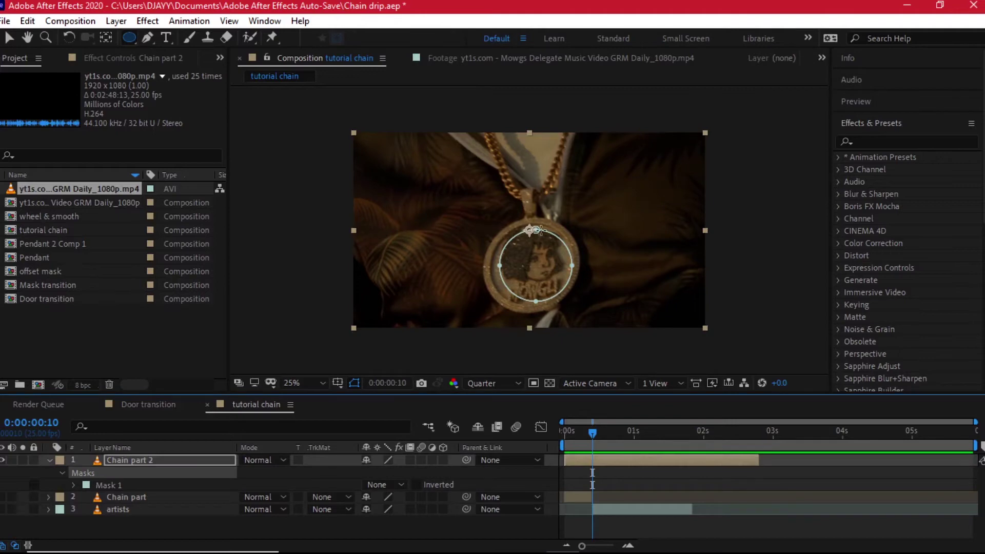
left_click(7, 38)
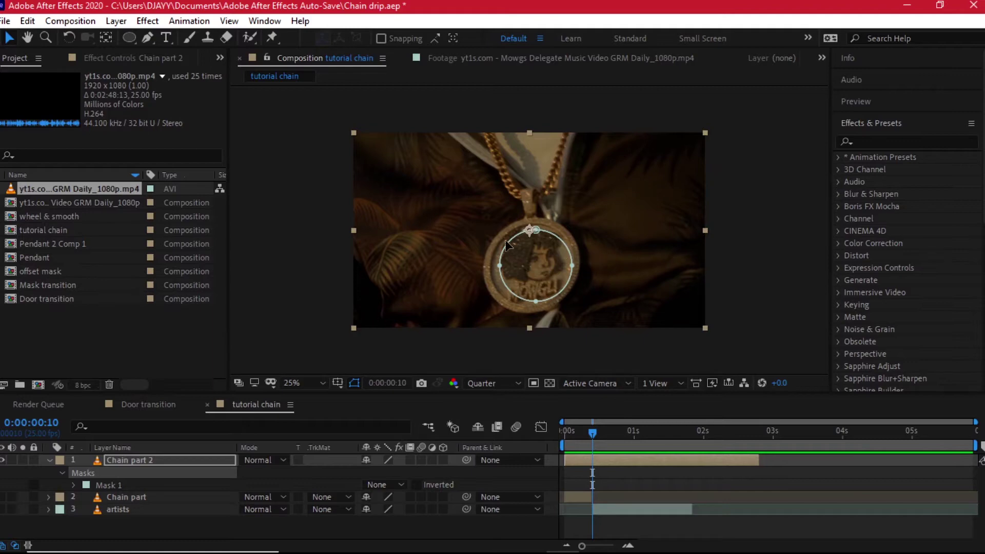
left_click_drag(484, 249, 495, 265)
key("ctrl+z")
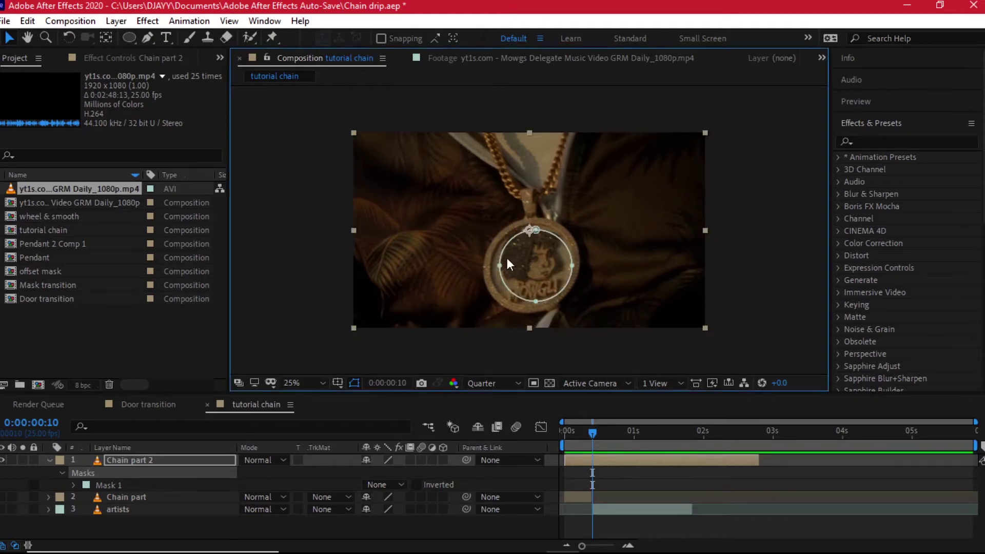
left_click_drag(509, 257, 493, 270)
left_click_drag(499, 265, 495, 266)
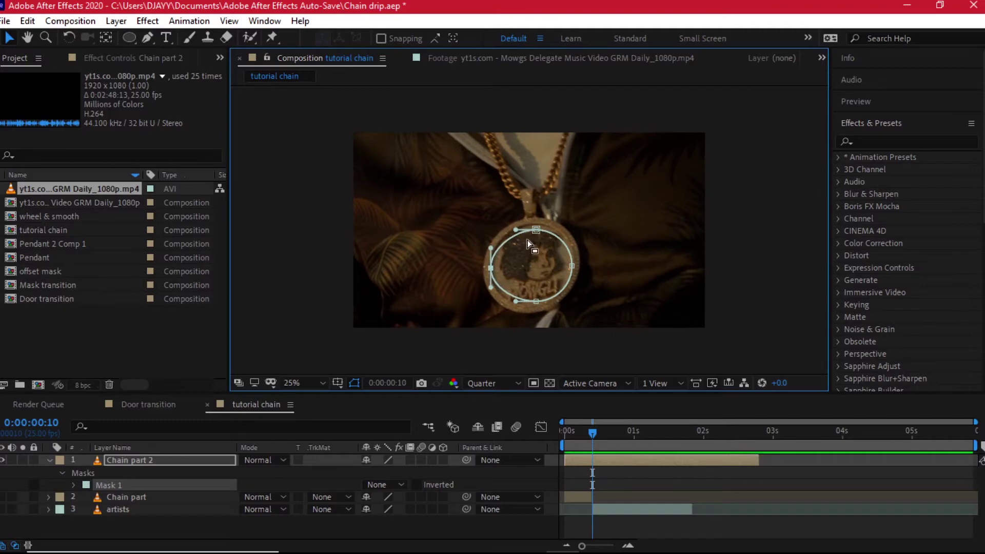
left_click_drag(536, 229, 537, 224)
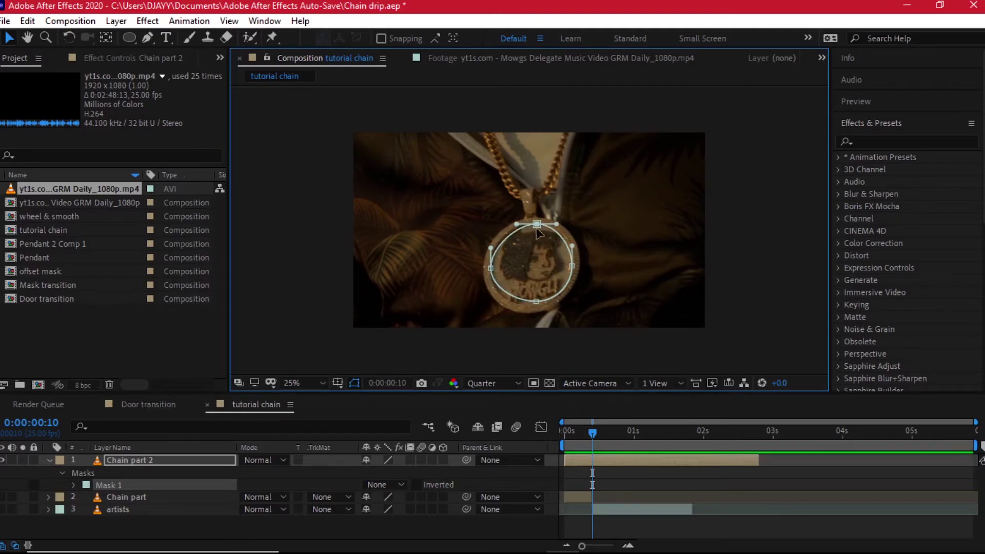
- Fine-tune the mask's top, right and bottom vertices to follow the pendant's inner rim, undoing the misplaced moves
left_click_drag(554, 198, 487, 264)
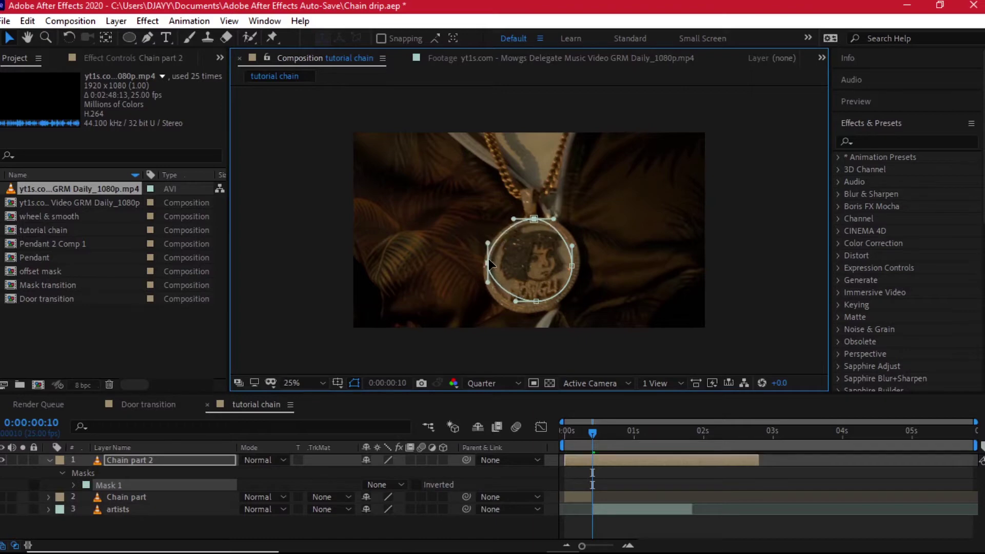
key("ctrl+z")
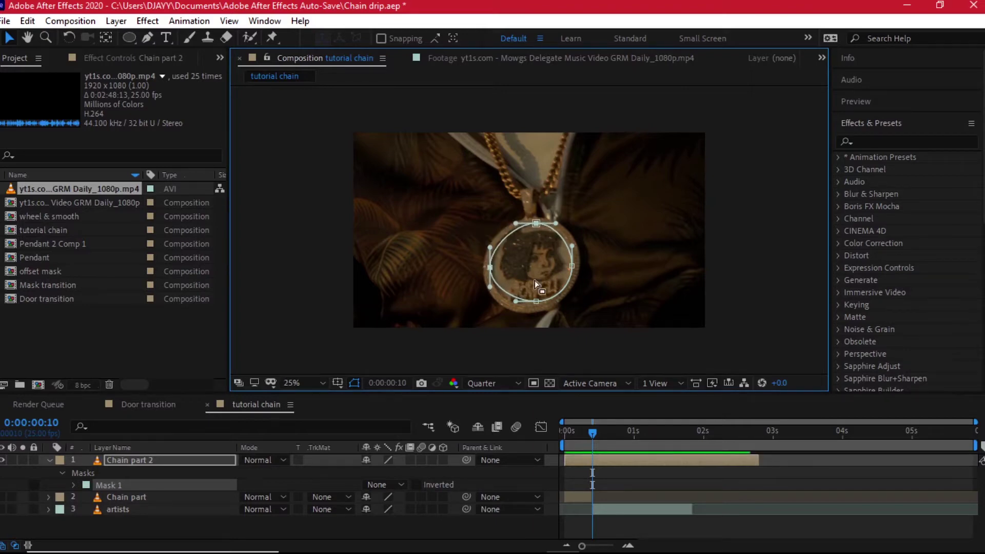
mouse_move(605, 255)
left_mouse_down()
mouse_move(518, 318)
mouse_move(538, 297)
mouse_move(512, 309)
mouse_move(559, 302)
left_mouse_up()
key("ctrl+z")
key("ctrl+z")
key("ctrl+z")
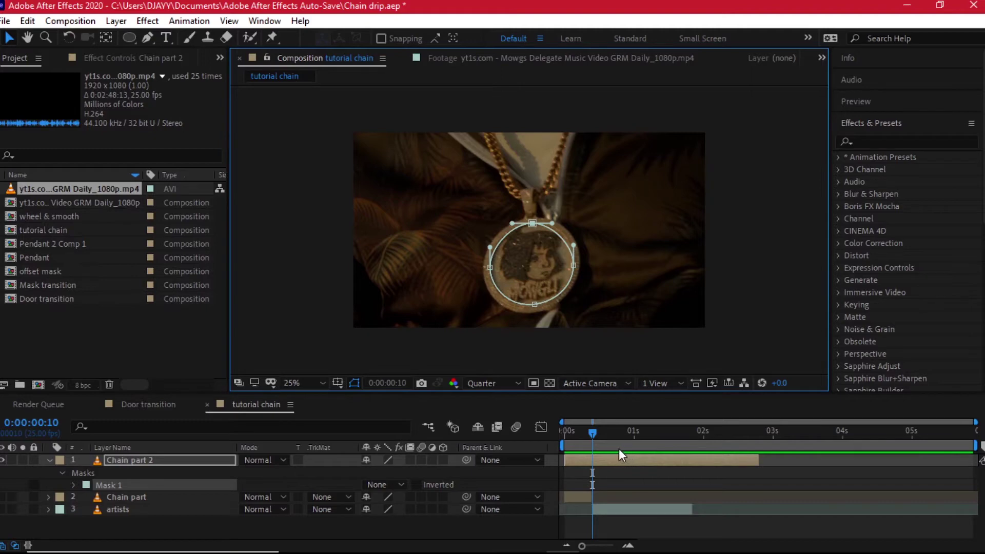
- Set the circular mask's mode to Subtract to cut out the pendant's center
left_click(106, 469)
left_click(391, 484)
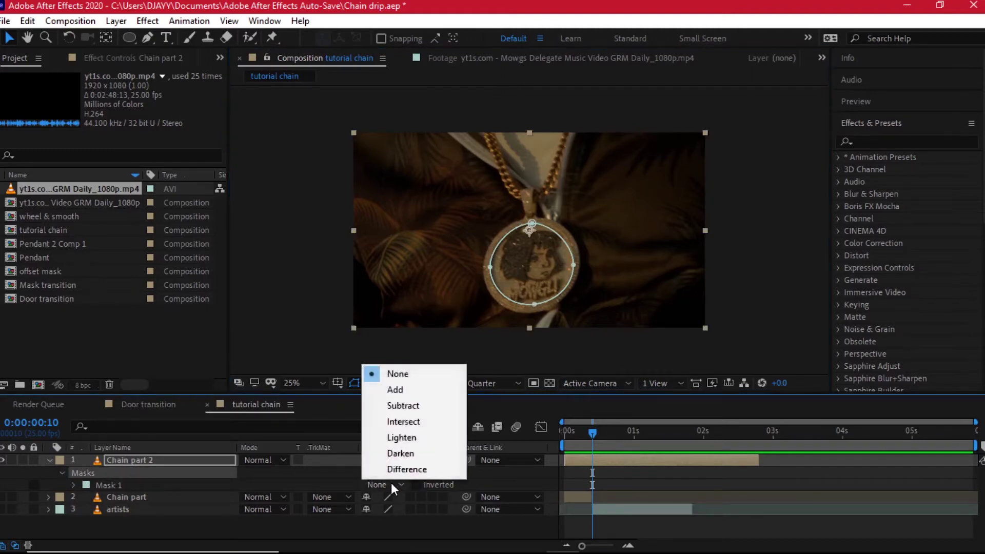
left_click(405, 405)
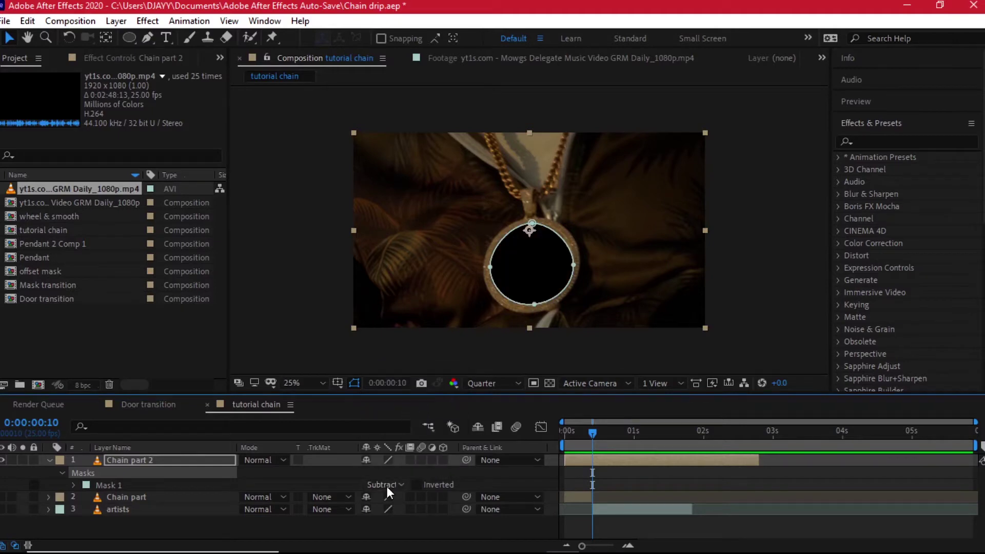
- Try Mask 1 in Add mode with Inverted toggled on and off, and return its mode to Subtract
left_click(387, 485)
left_click(400, 390)
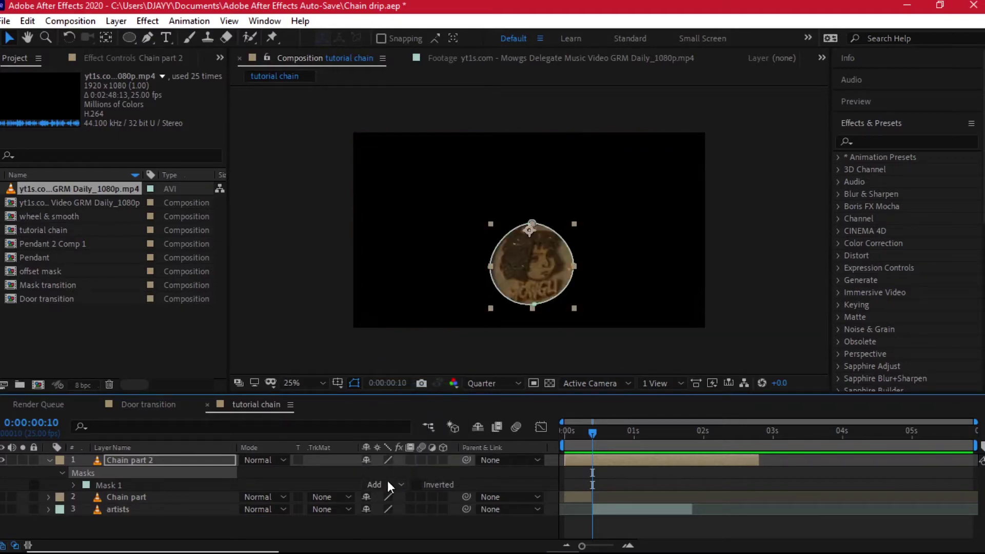
left_click(416, 485)
left_click(417, 485)
left_click(390, 484)
left_click(402, 405)
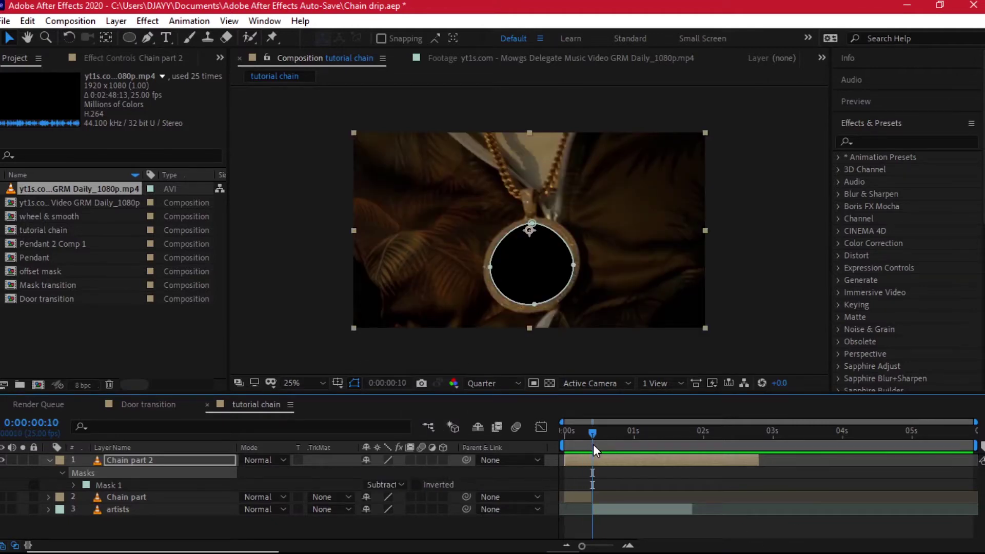
- Add a 100% Scale keyframe to Chain part 2 at 0:00:00:10 and move the playhead to 0:00:00:18
left_click(129, 461)
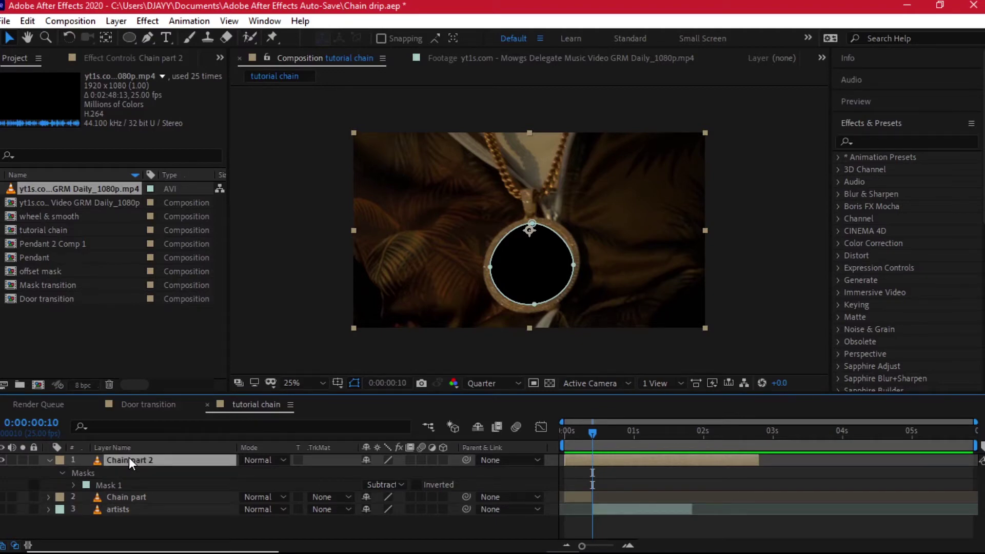
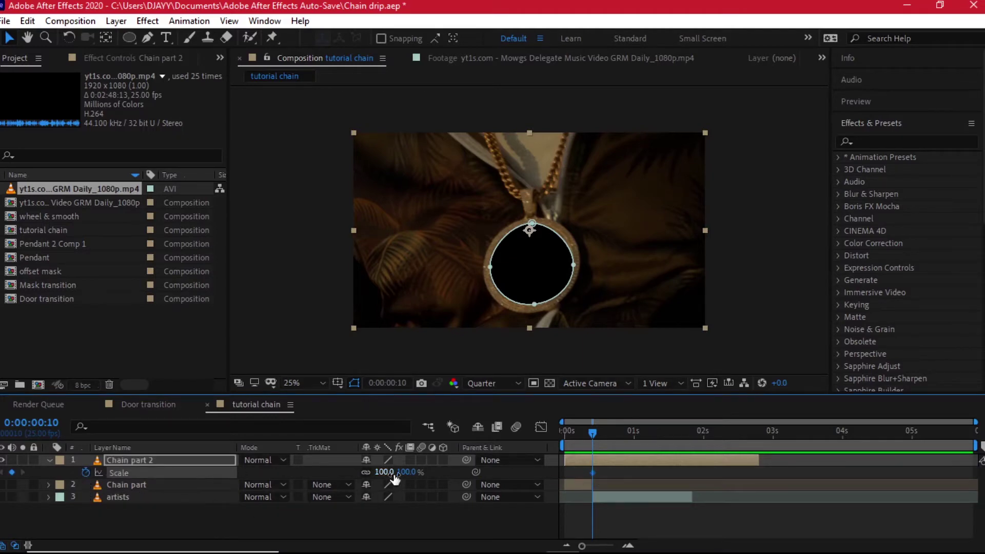
left_click_drag(595, 435, 617, 435)
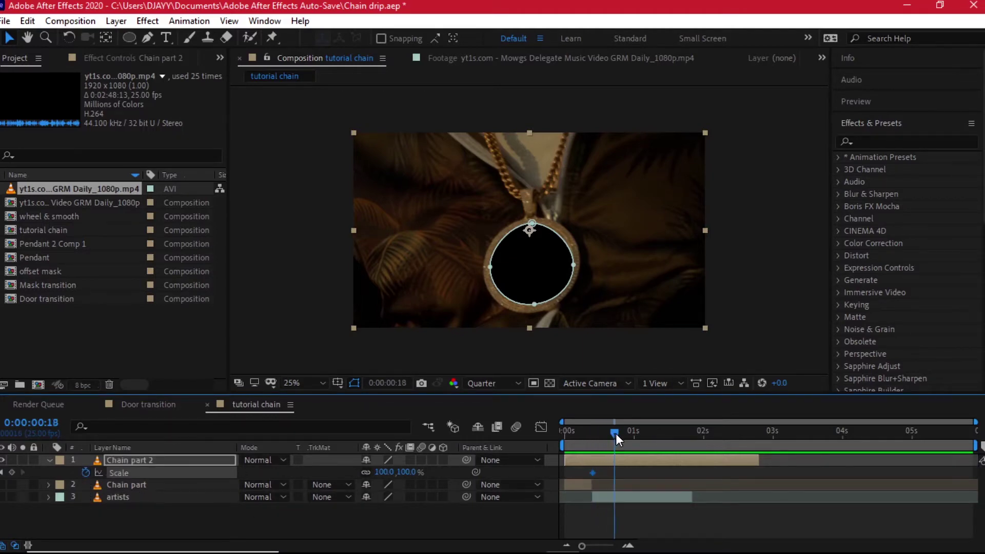
- Try enlarging Chain part 2 to 1086% at 0:00:00:18, and reset its Scale to 100%
left_click_drag(385, 472, 533, 436)
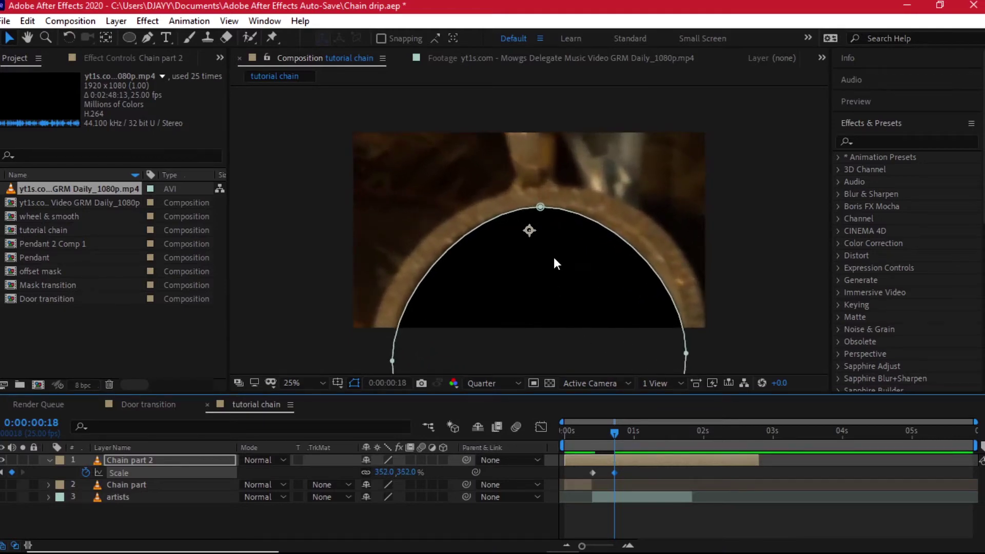
left_click_drag(386, 472, 831, 377)
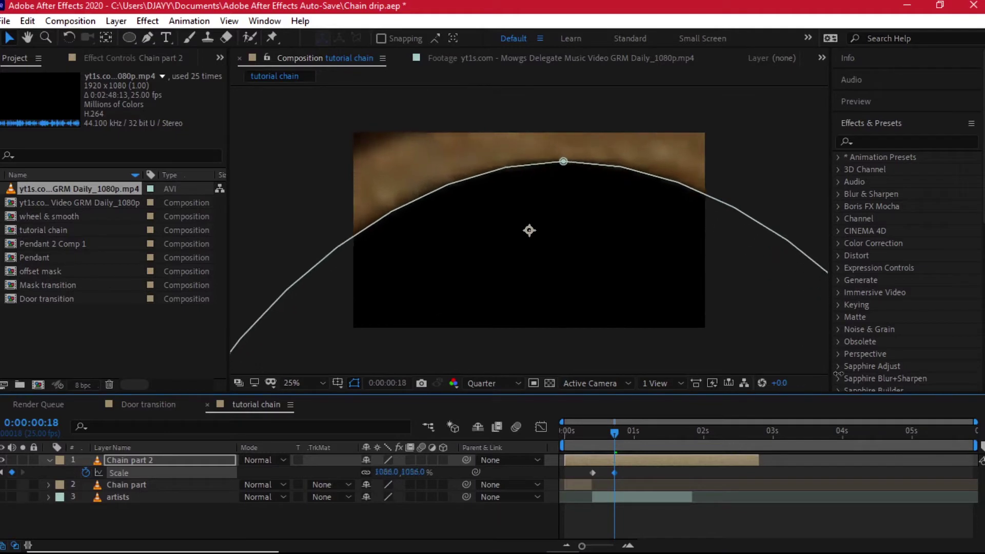
mouse_move(382, 472)
left_mouse_down()
mouse_move(770, 431)
mouse_move(538, 447)
mouse_move(380, 472)
left_mouse_up()
left_click(381, 472)
type("1")
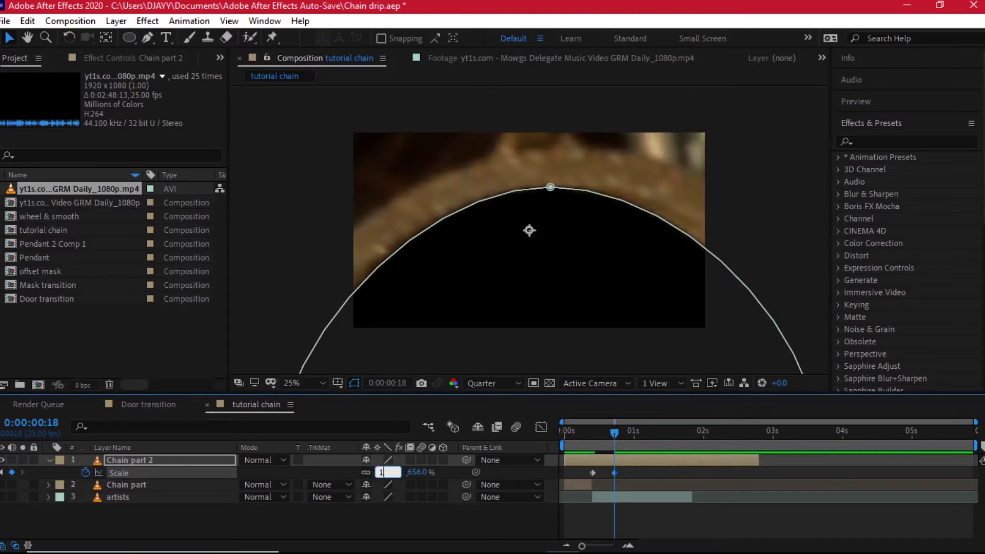
type("00")
key("Return")
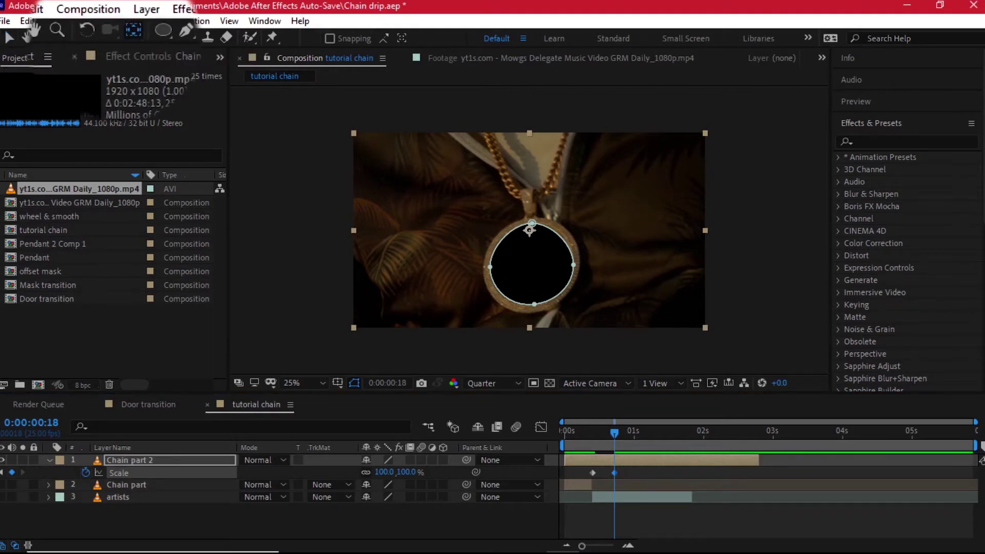
- Move Chain part 2's anchor point to the pendant's center and set its Scale at 0:00:00:18 to 688%
left_click(106, 38)
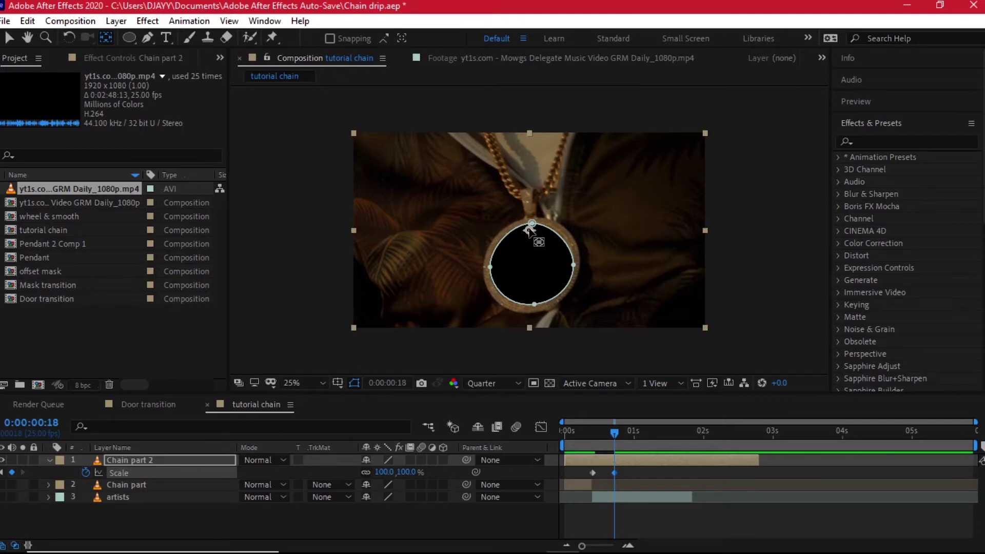
left_click_drag(528, 228, 529, 275)
mouse_move(599, 444)
left_mouse_down()
mouse_move(586, 444)
mouse_move(615, 446)
left_mouse_up()
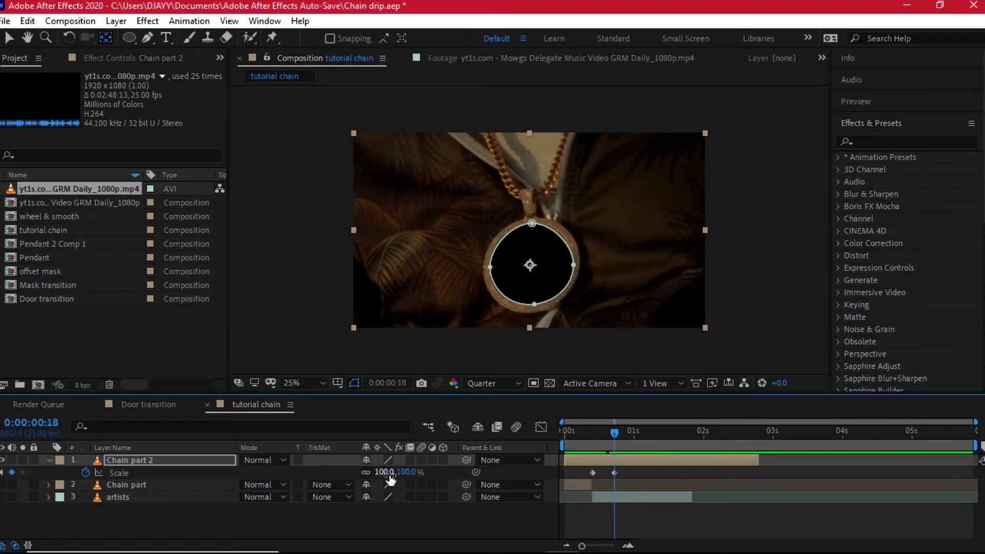
left_click_drag(388, 476, 546, 434)
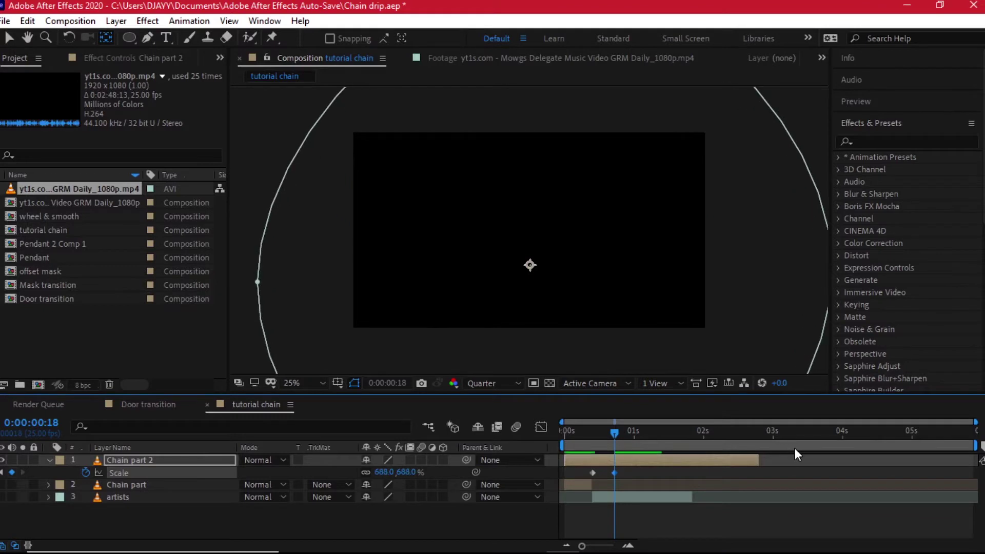
- Trim the start of Chain part 2 to its first Scale keyframe and show the Chain part and artists layers
key("space")
left_click_drag(567, 465, 594, 461)
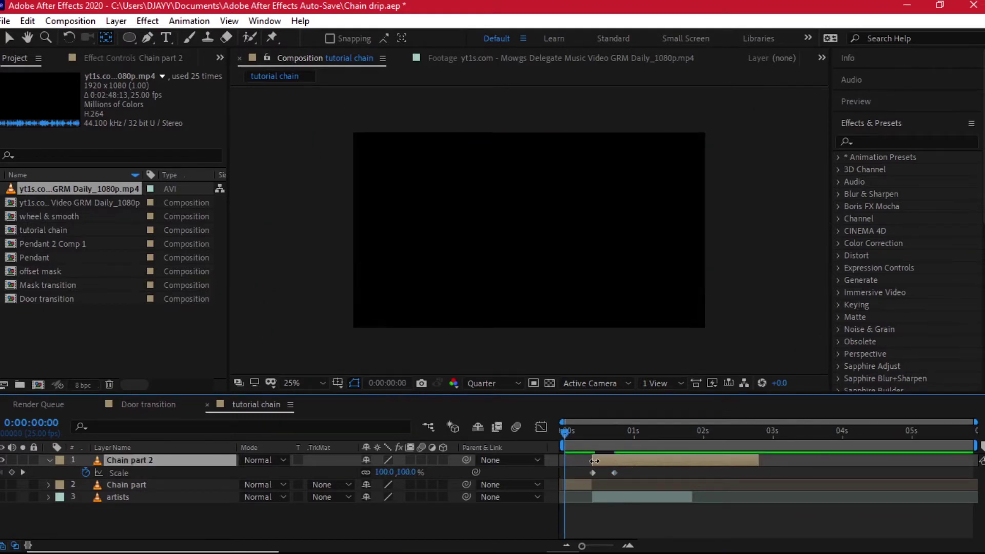
left_click(590, 437)
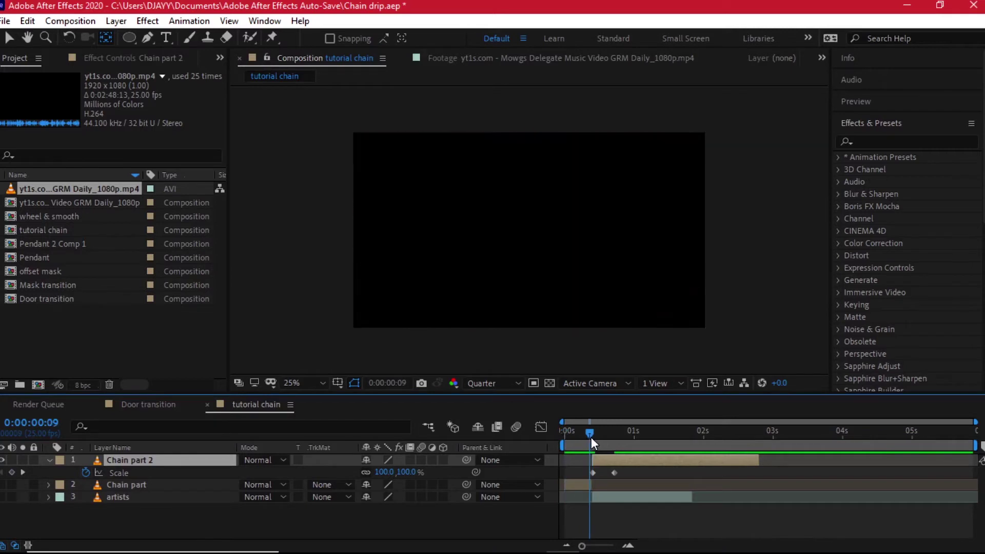
left_click_drag(591, 439, 592, 439)
left_click_drag(3, 497, 3, 484)
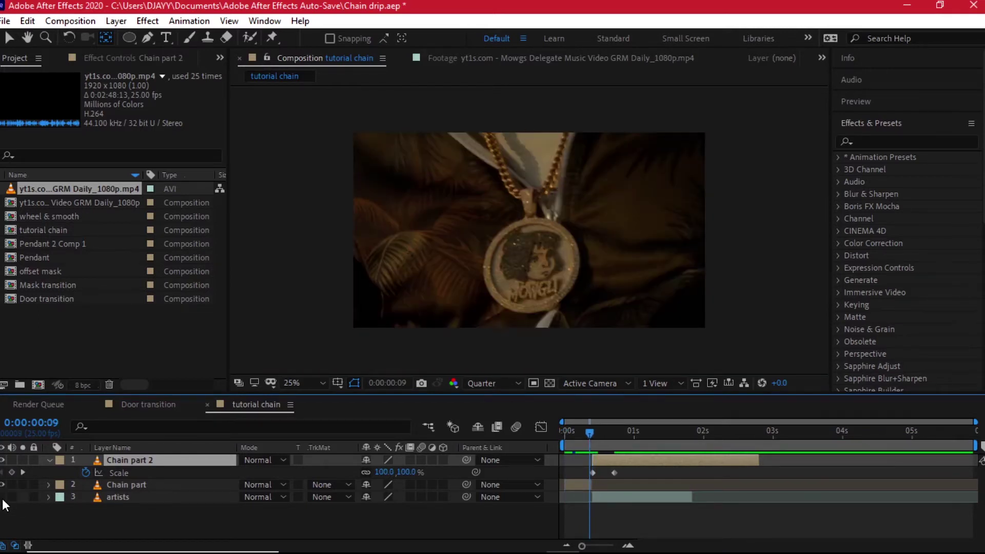
mouse_move(590, 439)
left_mouse_down()
mouse_move(552, 435)
mouse_move(617, 428)
mouse_move(594, 435)
left_mouse_up()
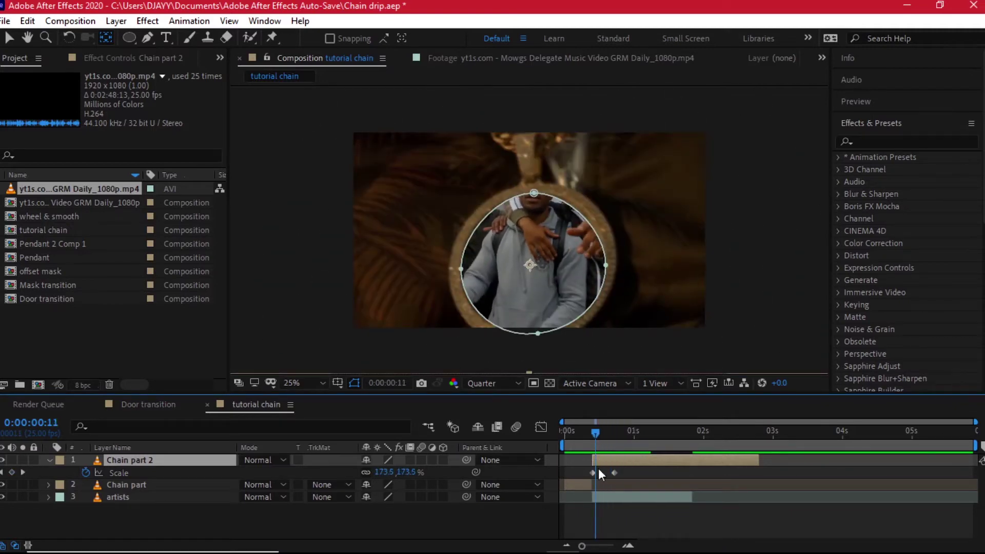
- Enable motion blur for Chain part 2, comparing it on and off, and preview the transition from the start
left_click(422, 460)
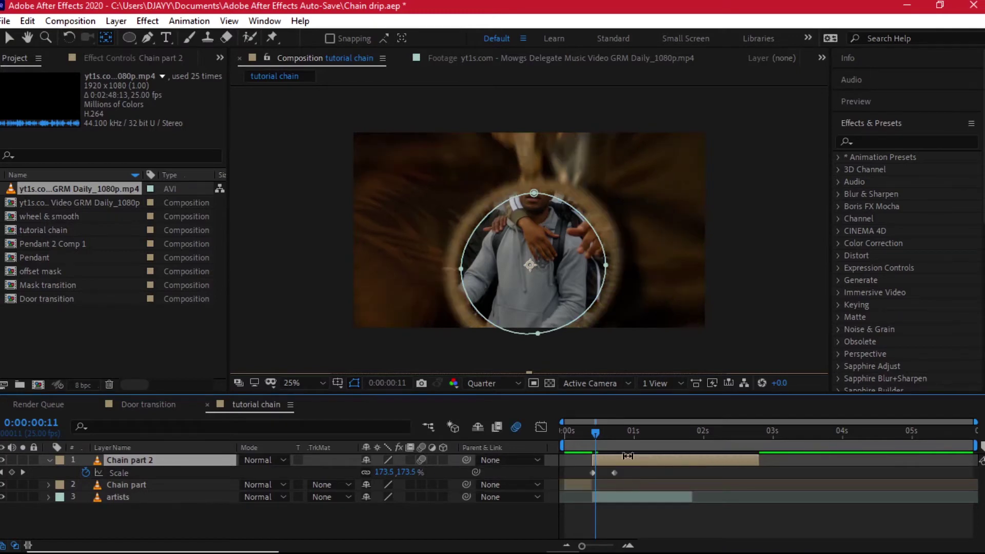
left_click(420, 459)
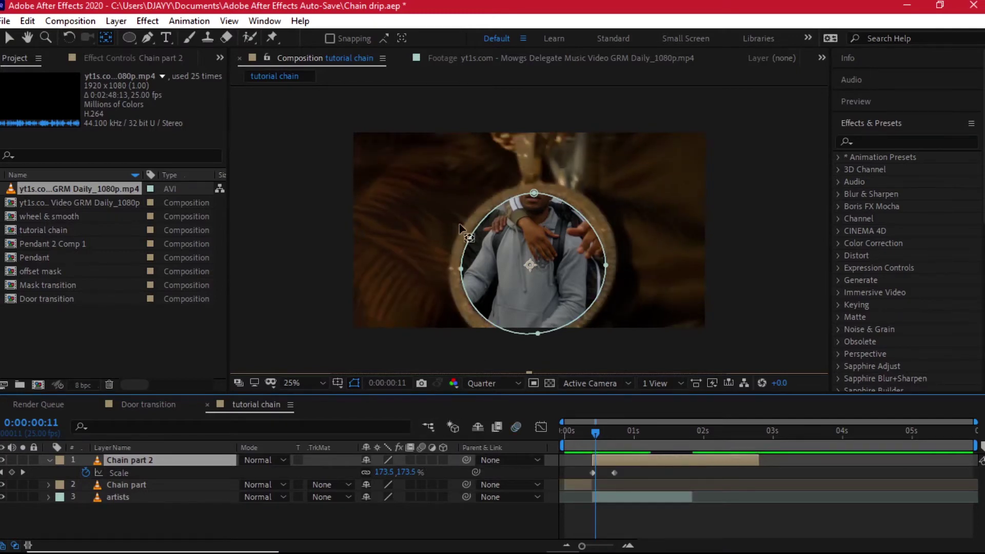
left_click(421, 461)
left_click_drag(589, 441, 695, 452)
key("Home")
key("space")
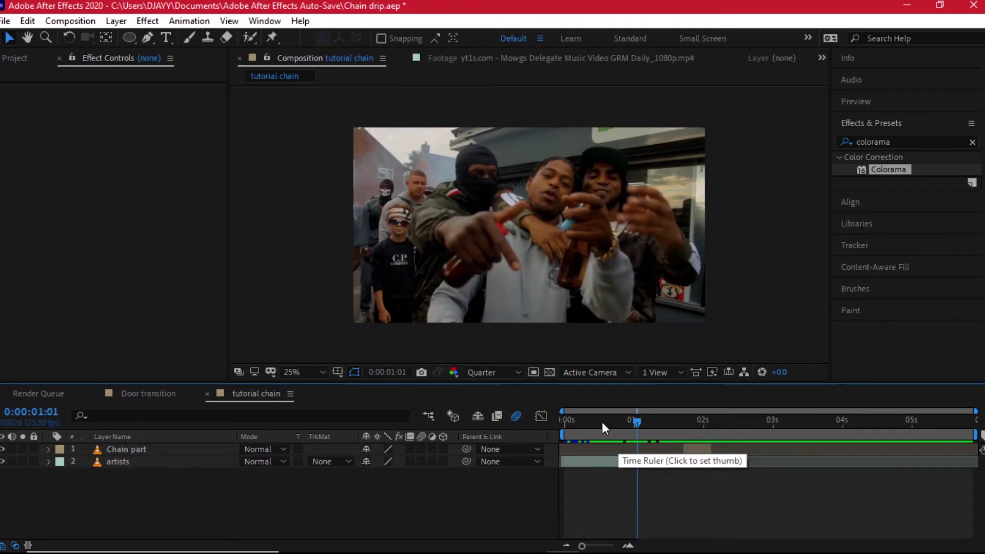
- Review how the artists clip cuts to the chain clip in the rearranged tutorial chain timeline
left_click_drag(602, 422, 621, 420)
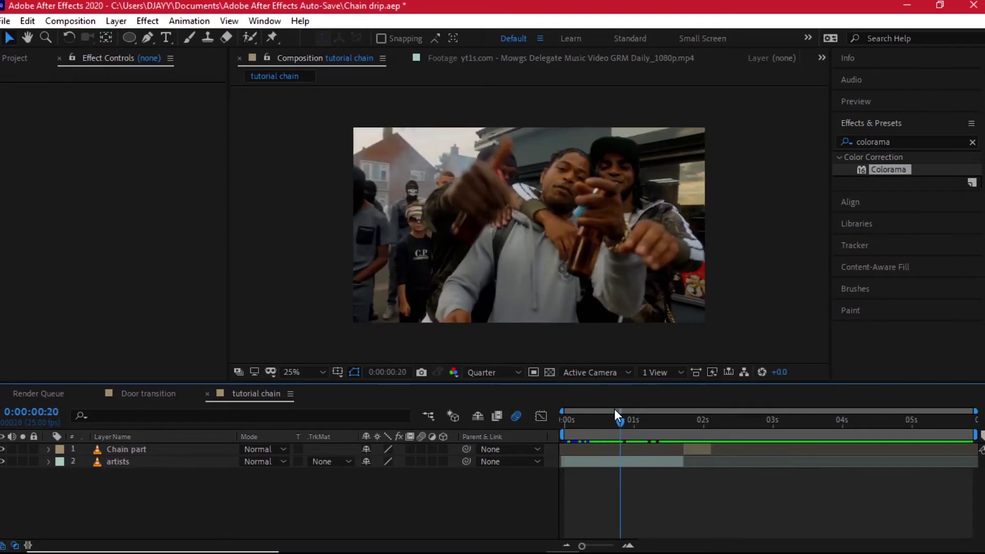
left_click_drag(620, 420, 684, 426)
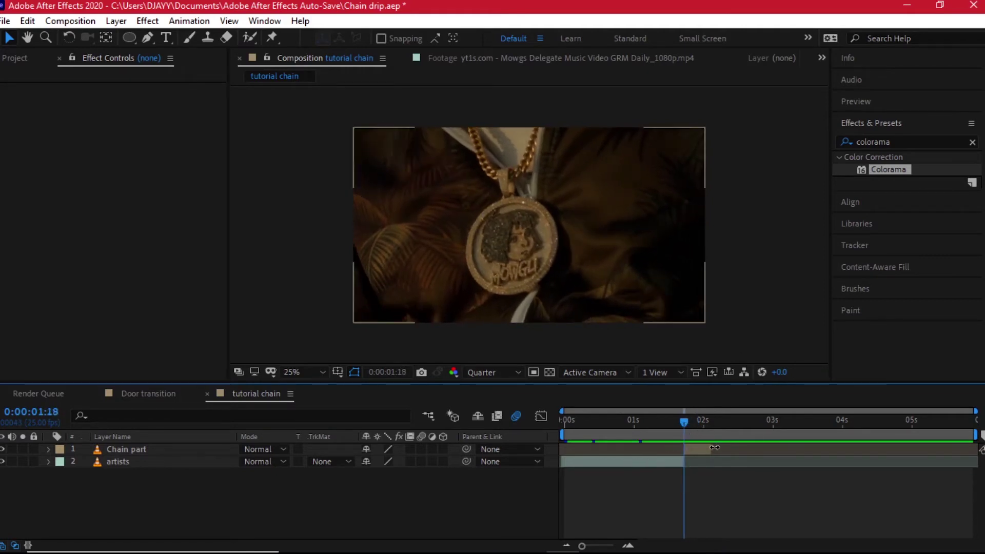
left_click_drag(618, 426, 555, 433)
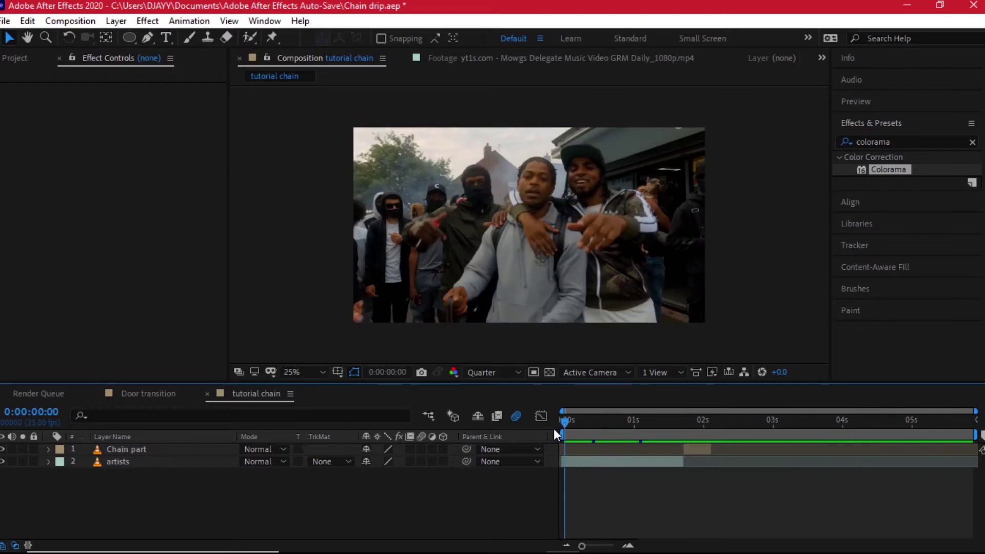
left_click(143, 461)
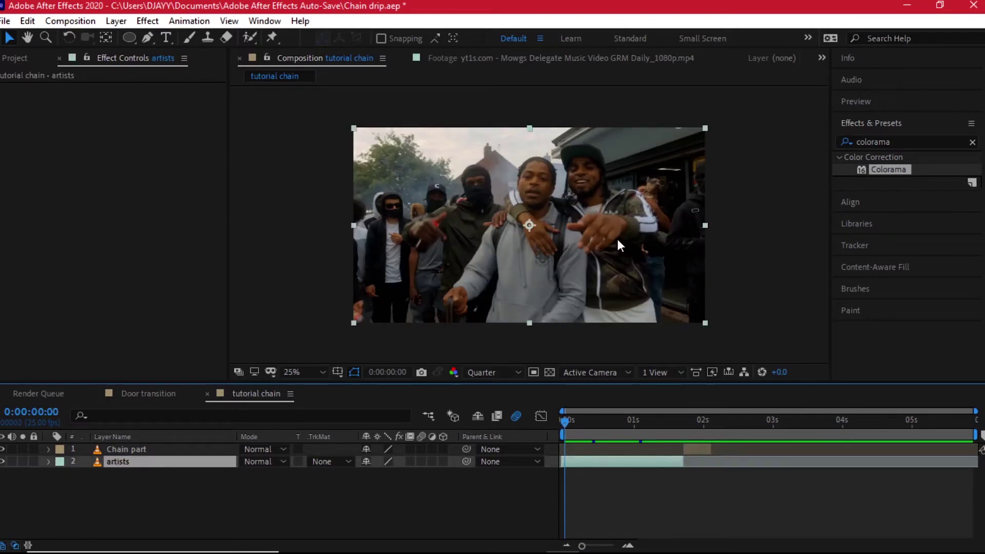
left_click(171, 467)
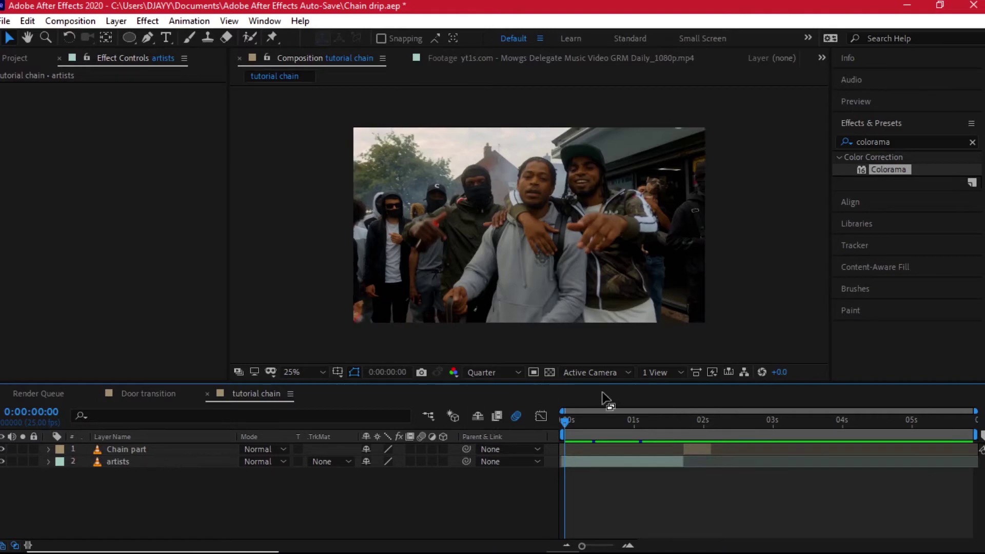
- Duplicate the Chain part layer at 0:00:01:18 and hide the duplicate, Chain part 2
left_click_drag(572, 430, 685, 427)
left_click(696, 451)
key("ctrl+d")
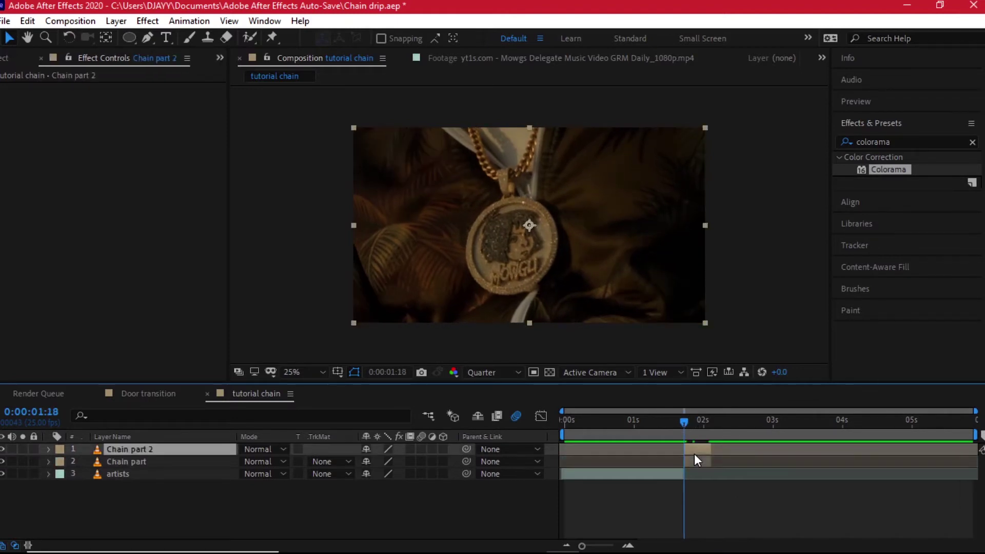
left_click(129, 462)
left_click(4, 450)
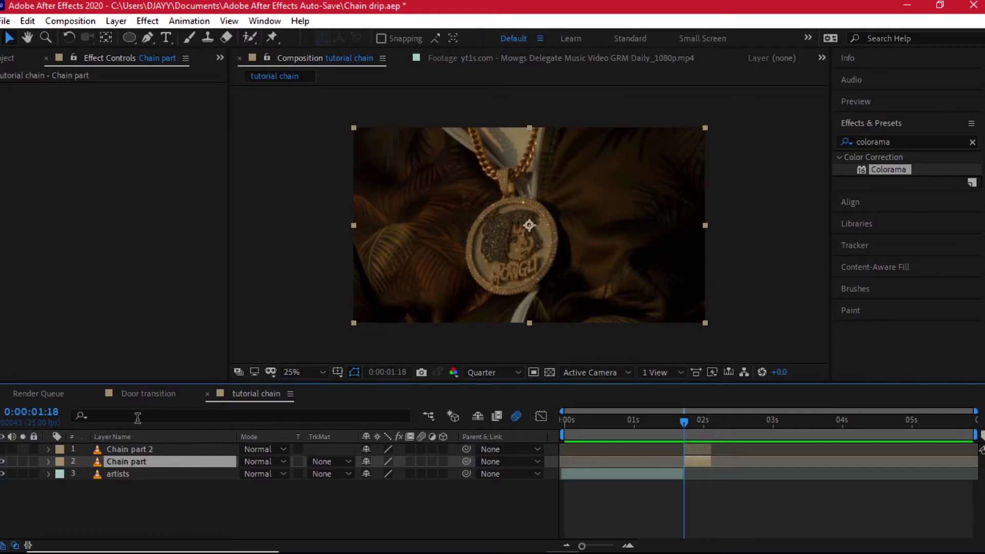
- Apply a freeze frame to Chain part at 0:00:01:18 and extend its start back to 0:00:00:21
right_click(699, 459)
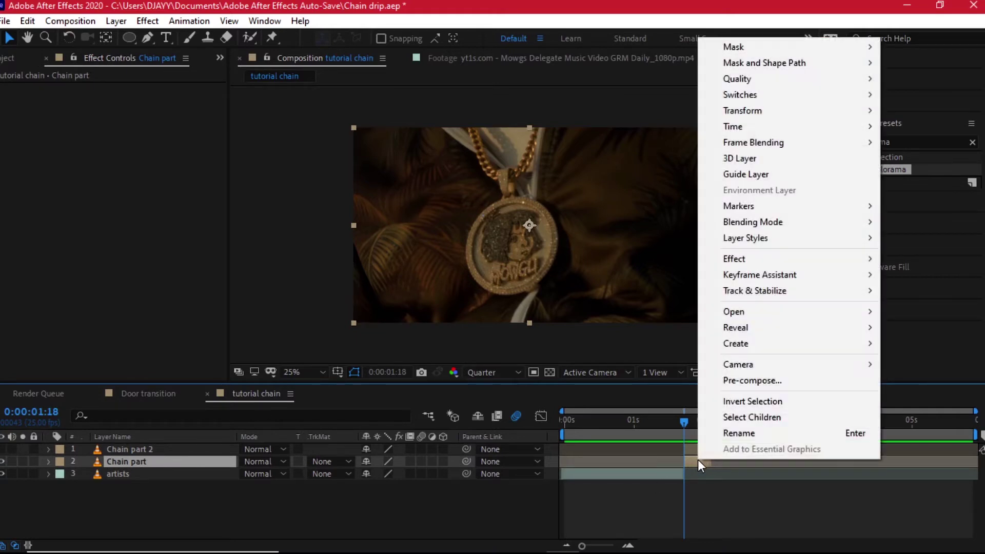
mouse_move(738, 132)
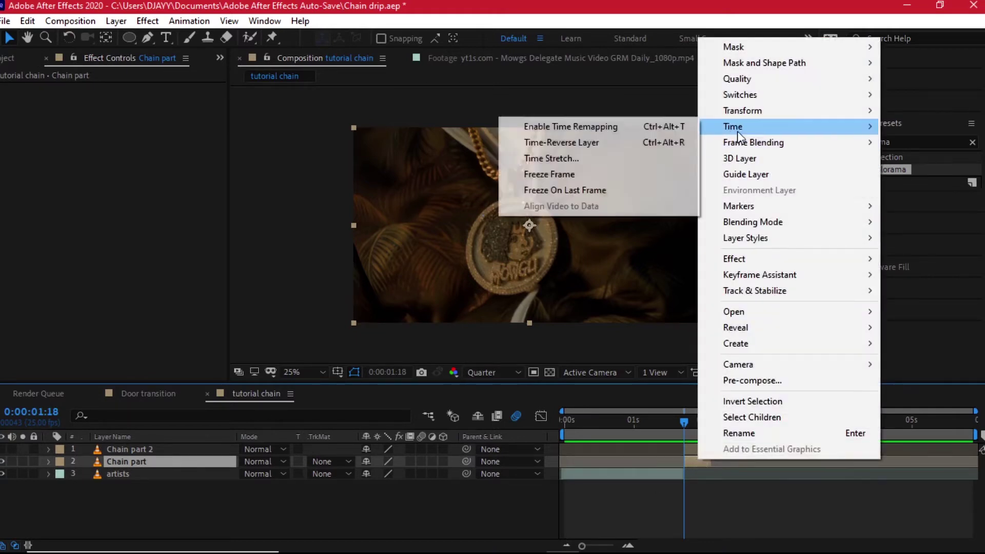
left_click(598, 174)
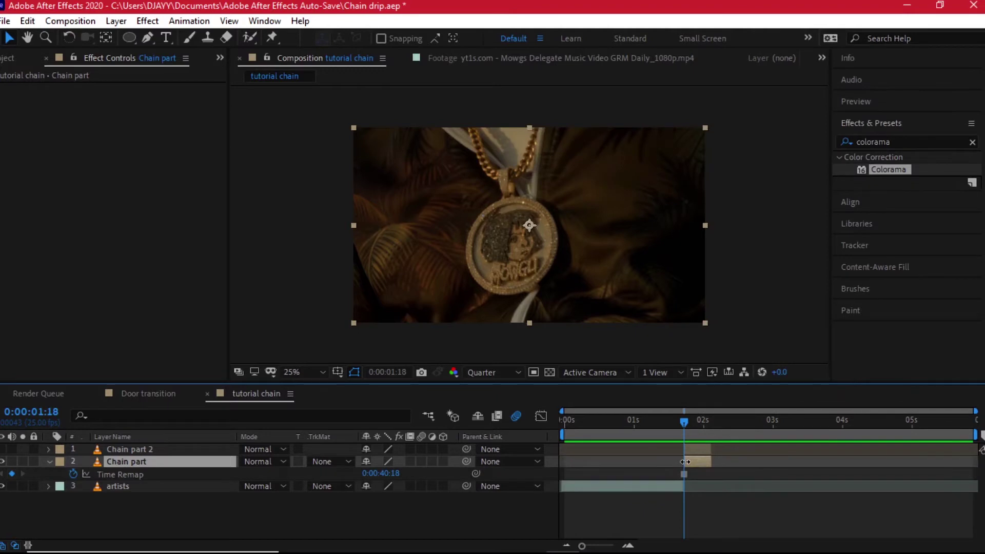
left_click_drag(685, 462, 623, 461)
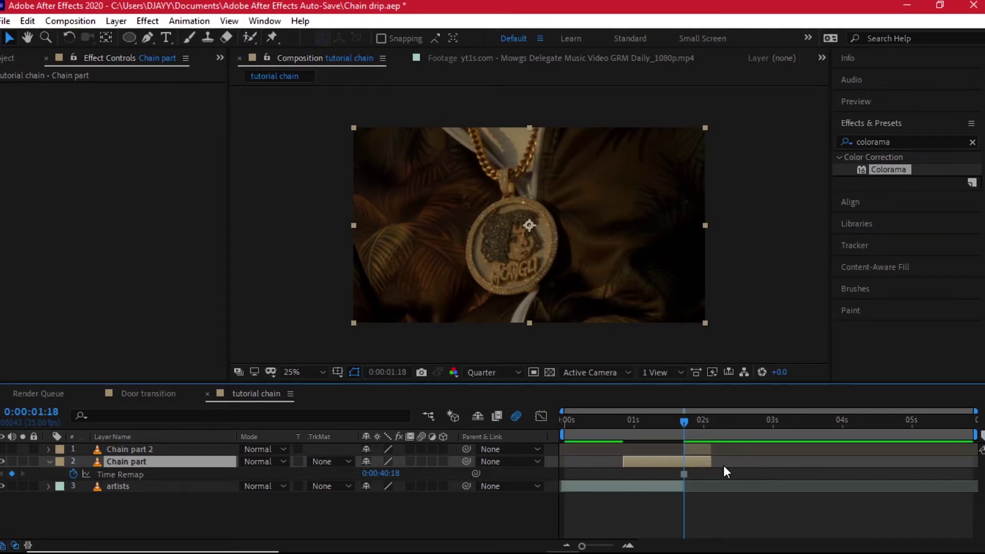
- Draw an elliptical mask over the pendant on Chain part at 0:00:00:21
key("Home")
left_click_drag(568, 425, 624, 431)
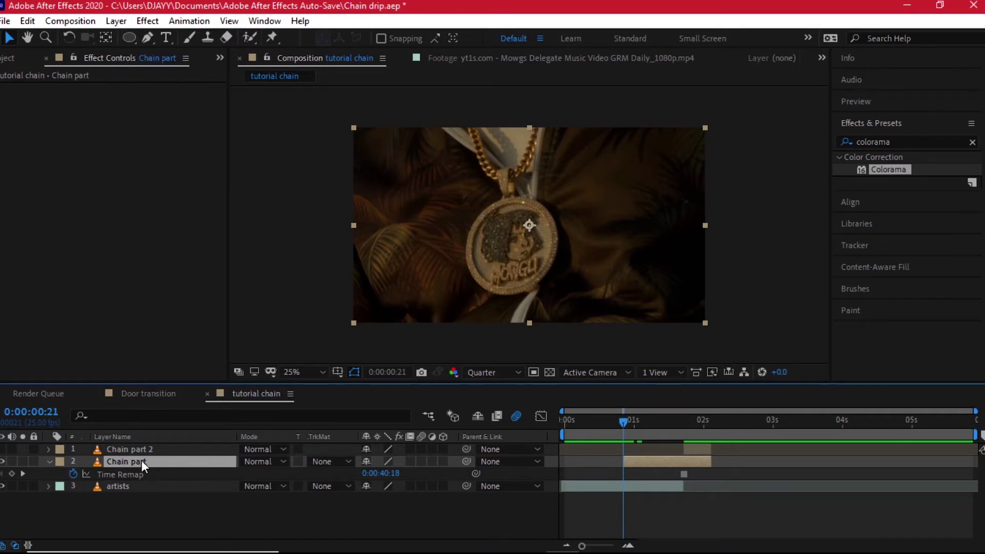
left_click(130, 36)
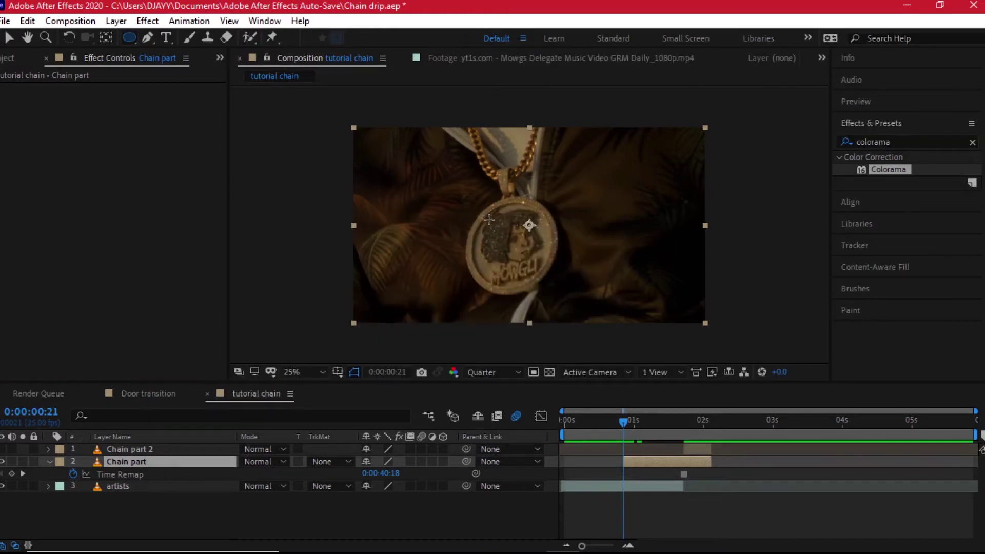
left_click_drag(482, 217, 569, 292)
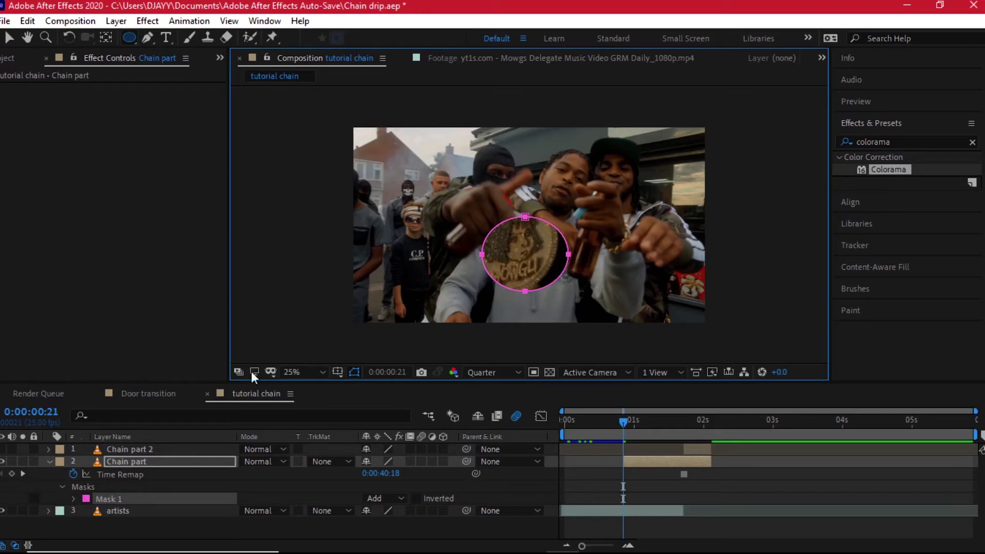
- Hide the artists layer and set the mode of Chain part's Mask 1 to None
left_click(2, 511)
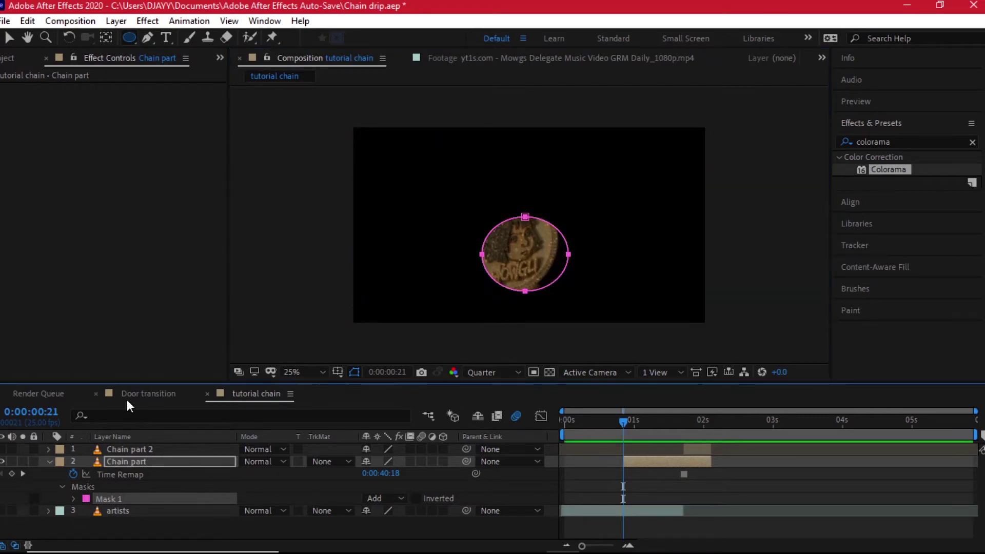
left_click(160, 463)
left_click(113, 498)
left_click(377, 498)
left_click(415, 392)
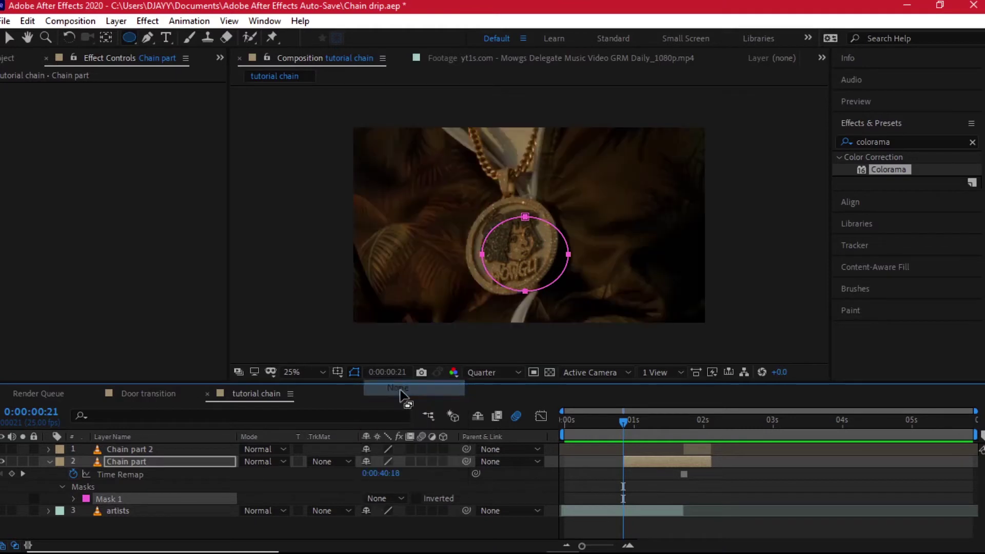
- Move the points and handles of Chain part's Mask 1 so the path follows the pendant's inner rim
left_click(9, 38)
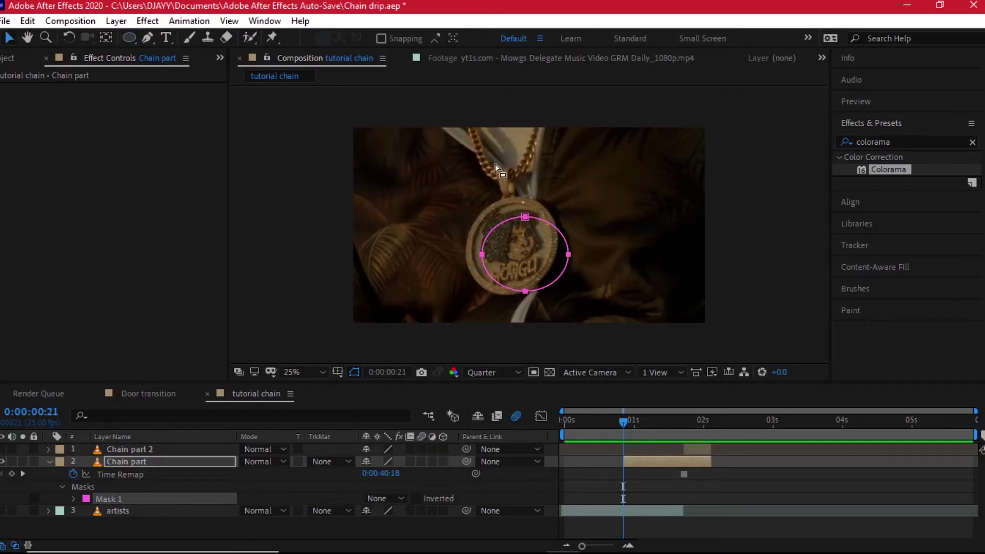
left_click_drag(524, 216, 513, 202)
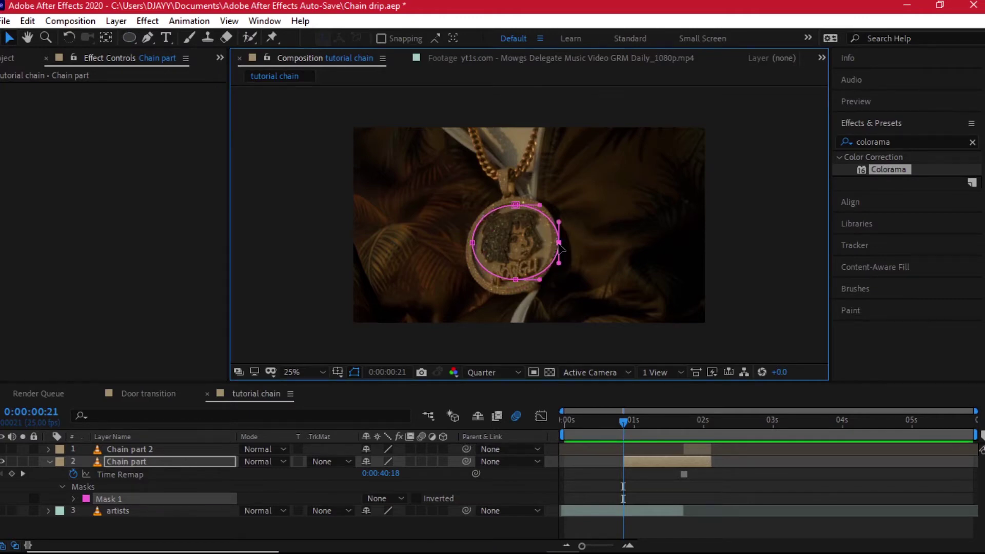
left_click_drag(559, 243, 513, 290)
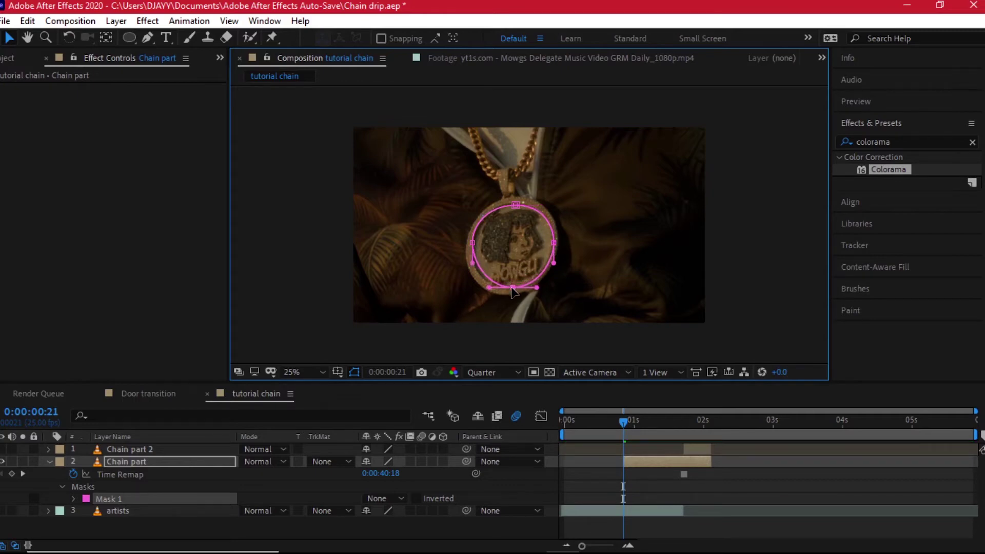
left_click_drag(465, 242, 468, 246)
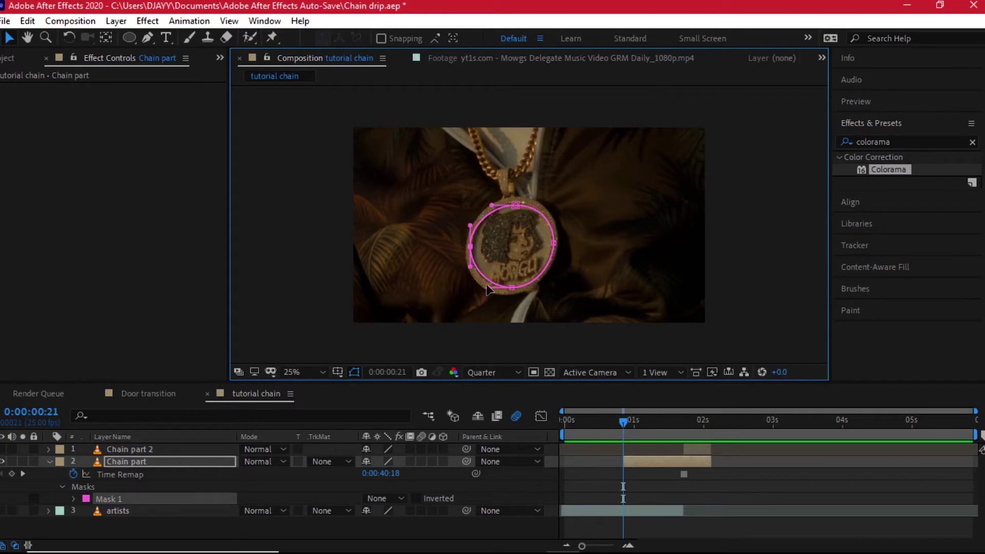
left_click_drag(482, 289, 479, 286)
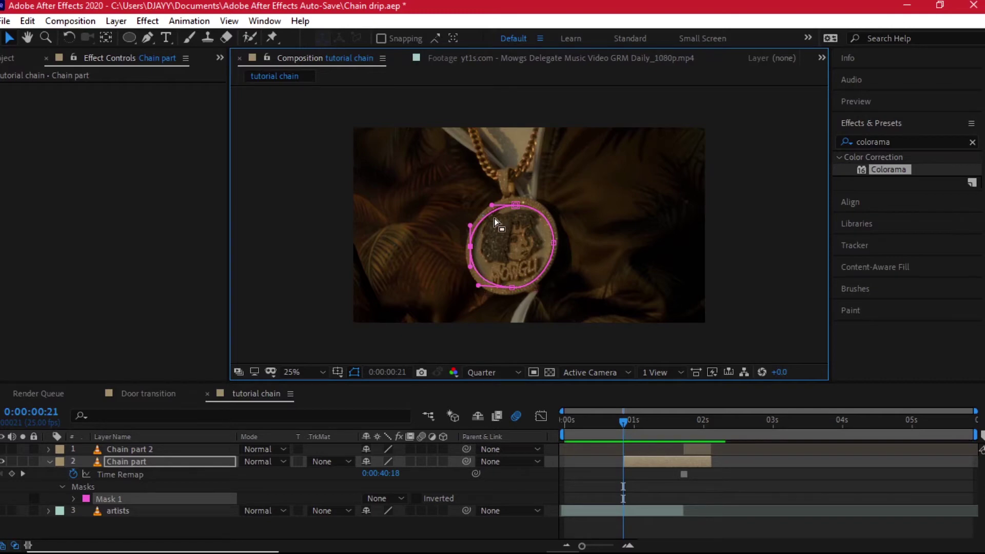
left_click_drag(492, 205, 491, 204)
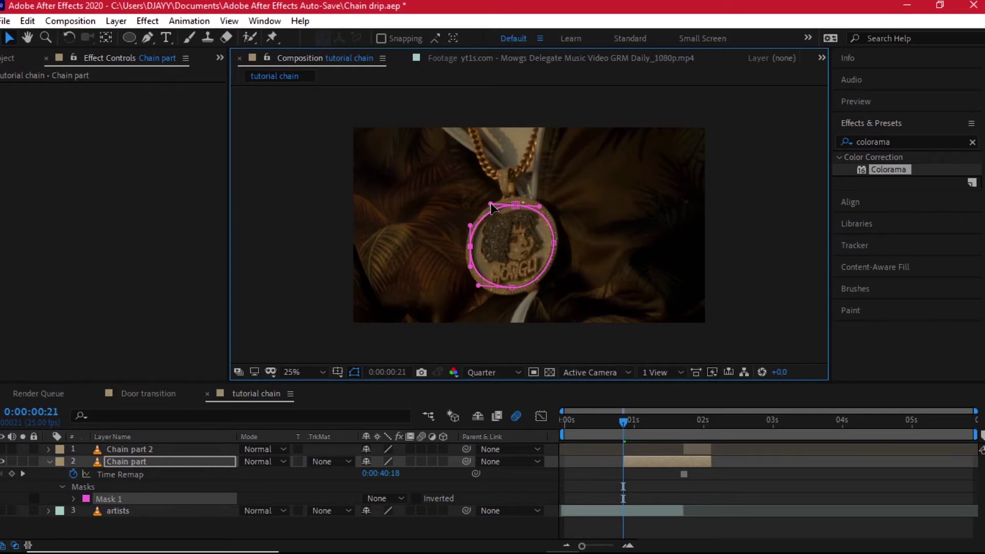
- Set the mode of Chain part's Mask 1 to Subtract, with Inverted off, to cut out the pendant's face
left_click(177, 461)
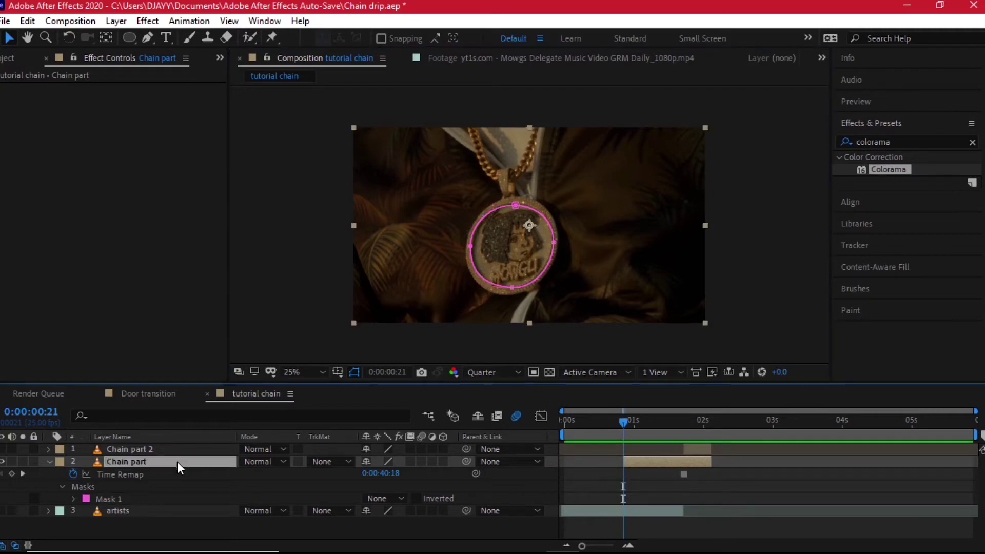
left_click(393, 497)
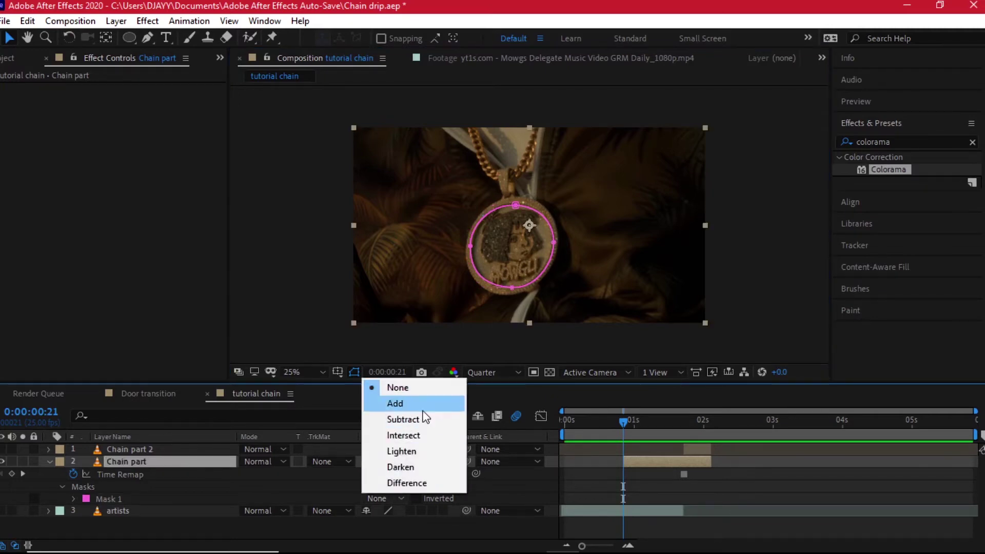
left_click(400, 403)
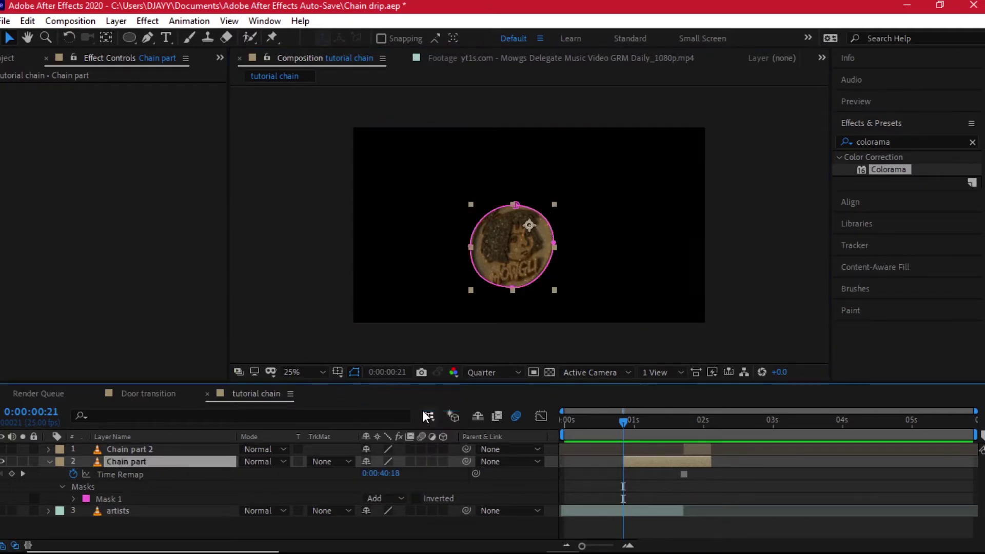
left_click(416, 499)
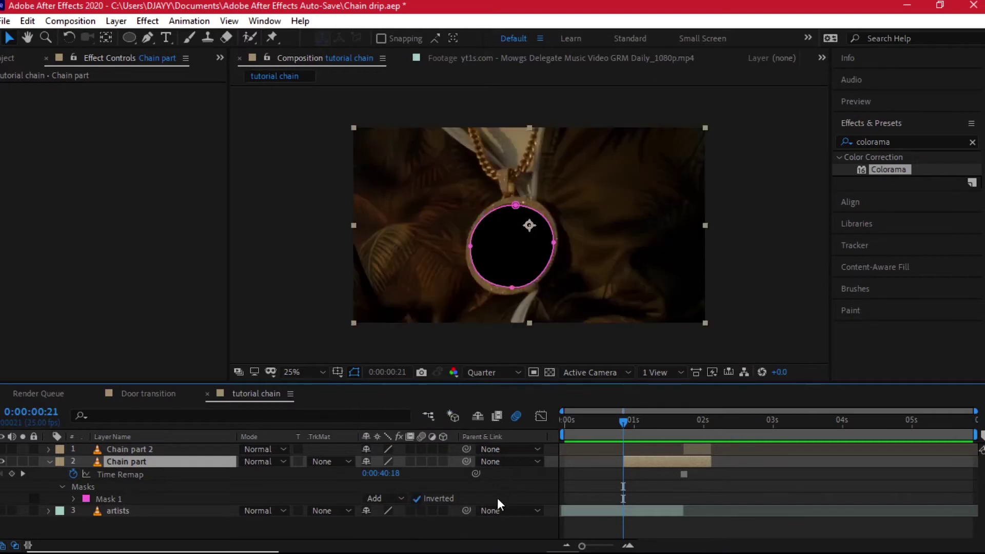
left_click(416, 498)
left_click(390, 499)
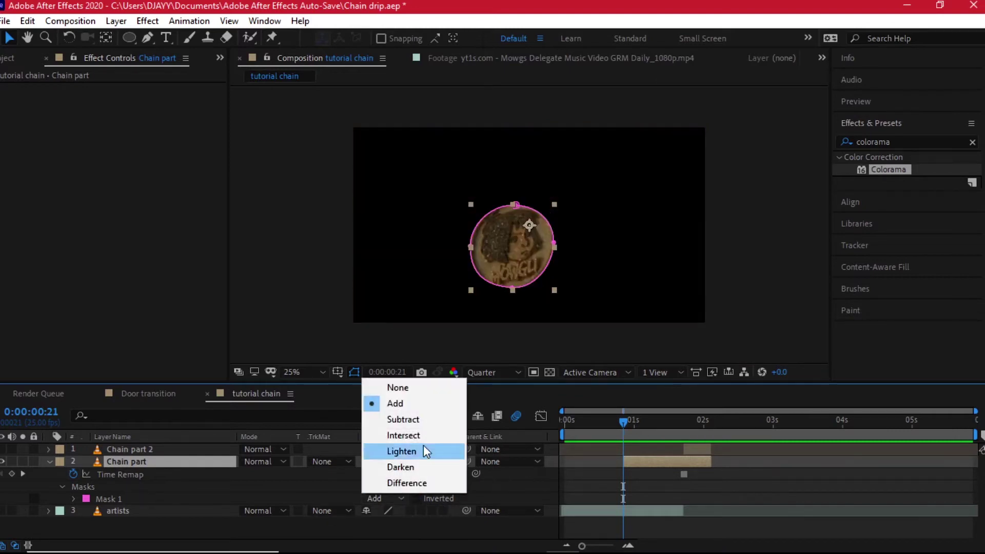
left_click(411, 419)
- Make the artists layer visible again and collapse Chain part's time remap and mask properties
left_click_drag(608, 429, 562, 429)
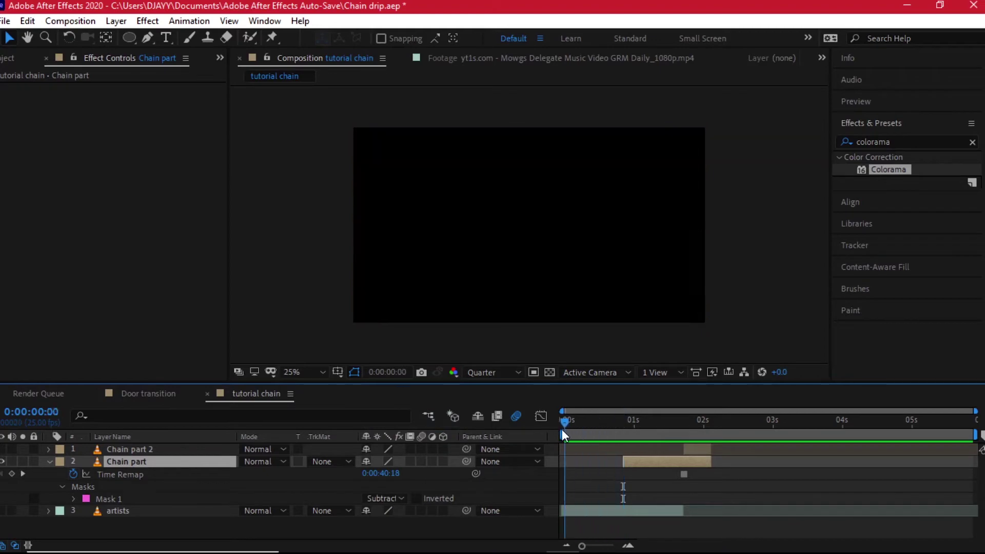
left_click(2, 510)
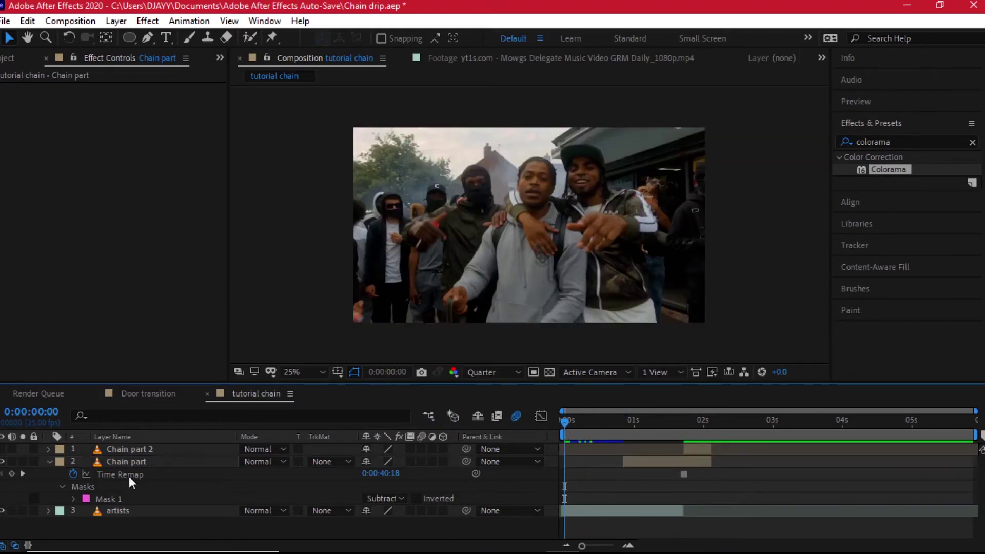
left_click(135, 465)
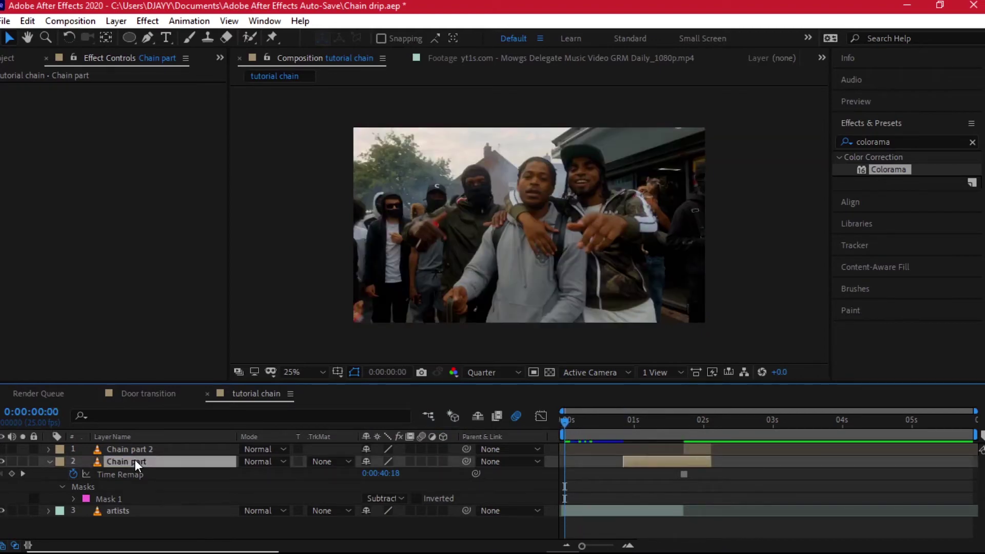
key("u")
- Add a 100% Scale keyframe to Chain part shortly after 0:00:01:00, and undo a trial enlargement to 178% at 0:00:00:21
left_click_drag(565, 436, 623, 435)
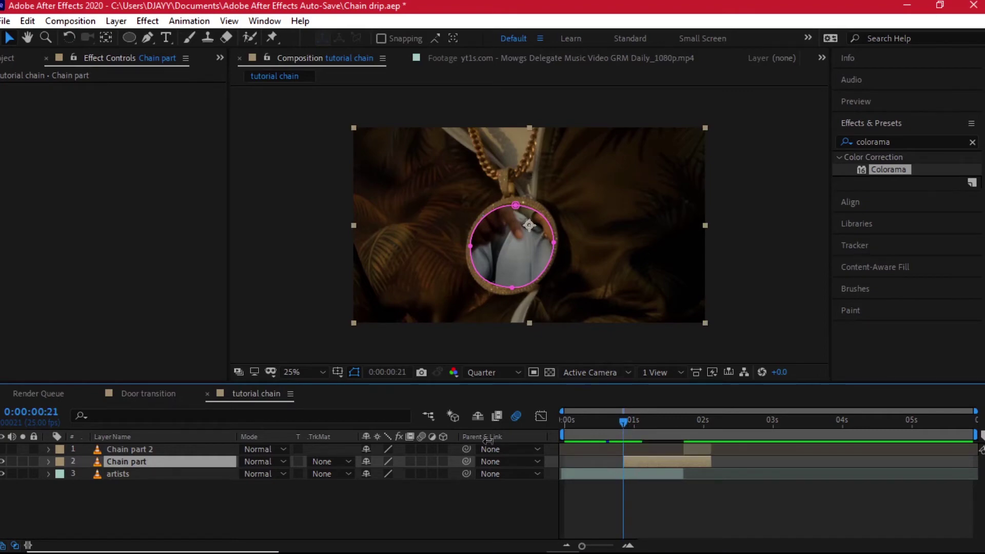
key("s")
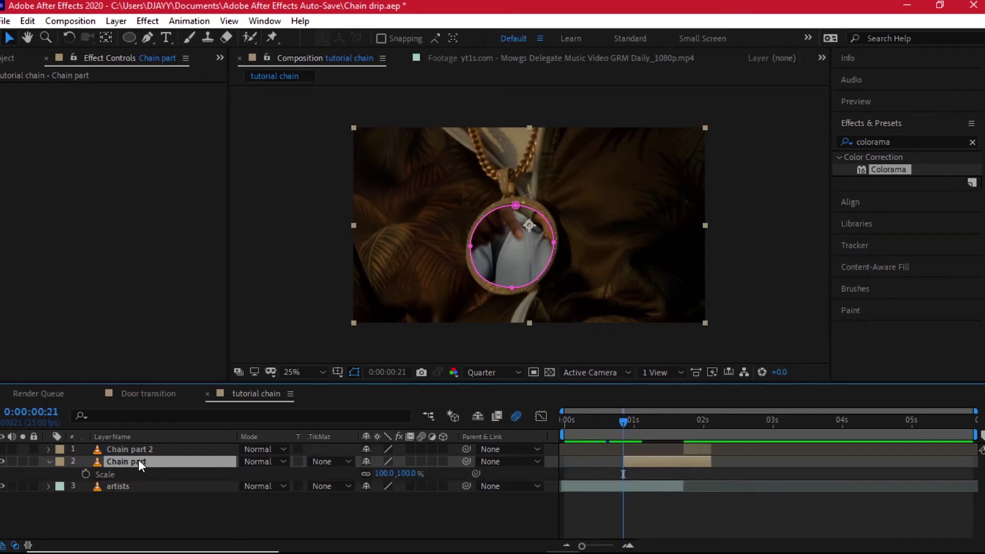
left_click(87, 472)
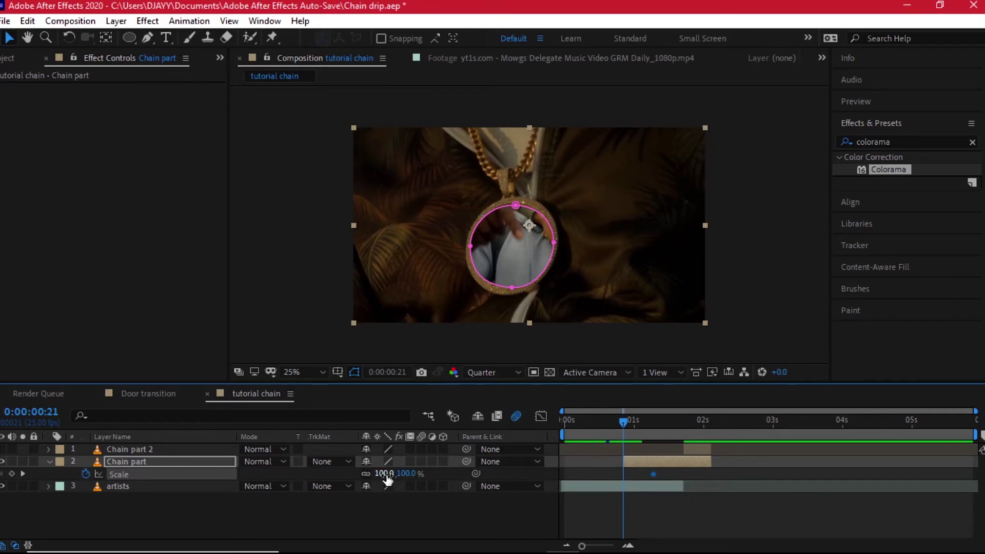
left_click_drag(388, 474, 442, 475)
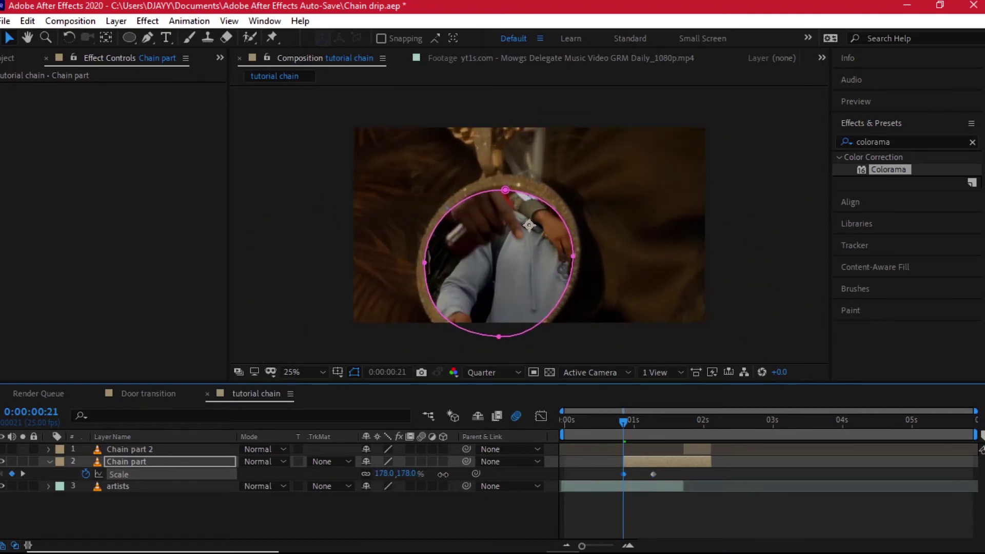
key("ctrl+z")
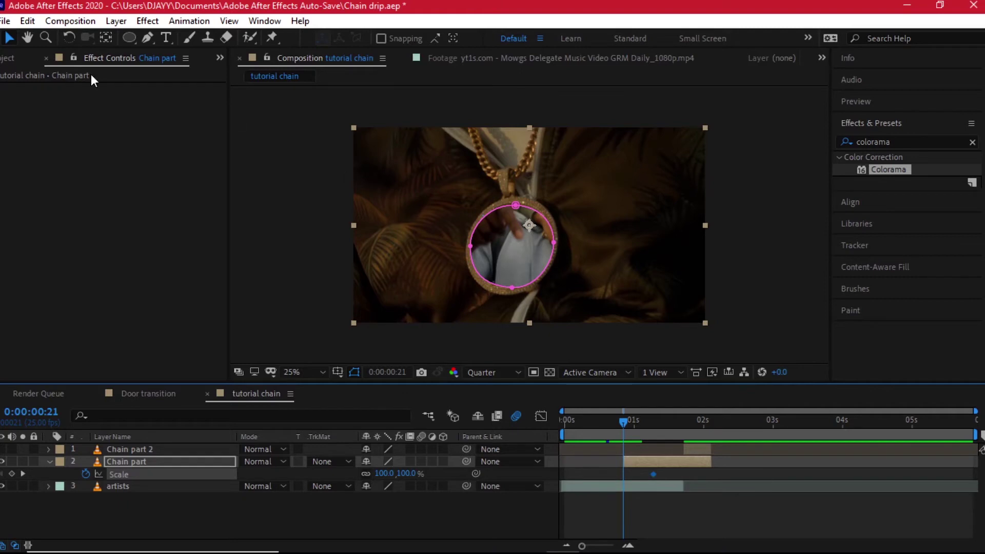
- Move Chain part's anchor point to the pendant's centre and enlarge its Scale at 0:00:00:21 until the cutout surrounds the whole frame
left_click(107, 40)
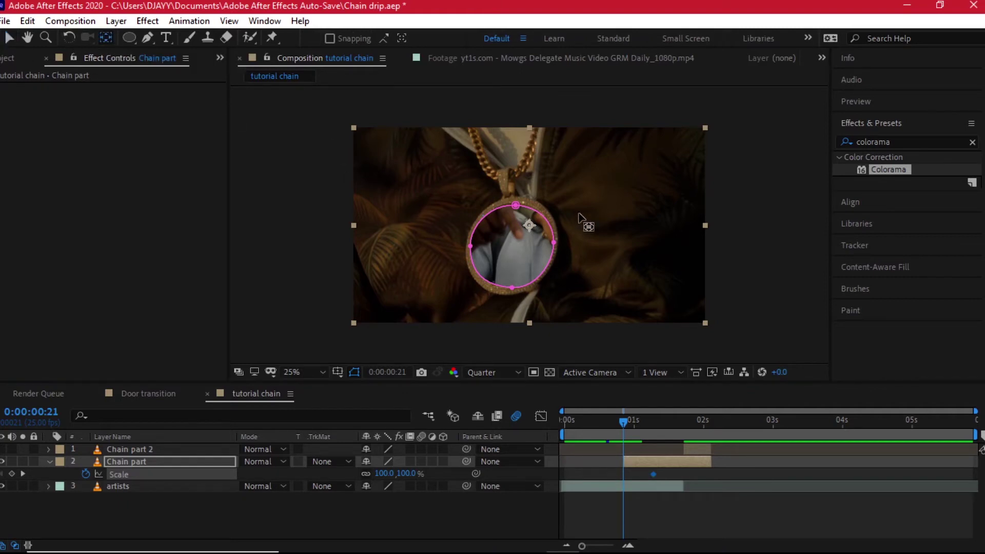
left_click(529, 225)
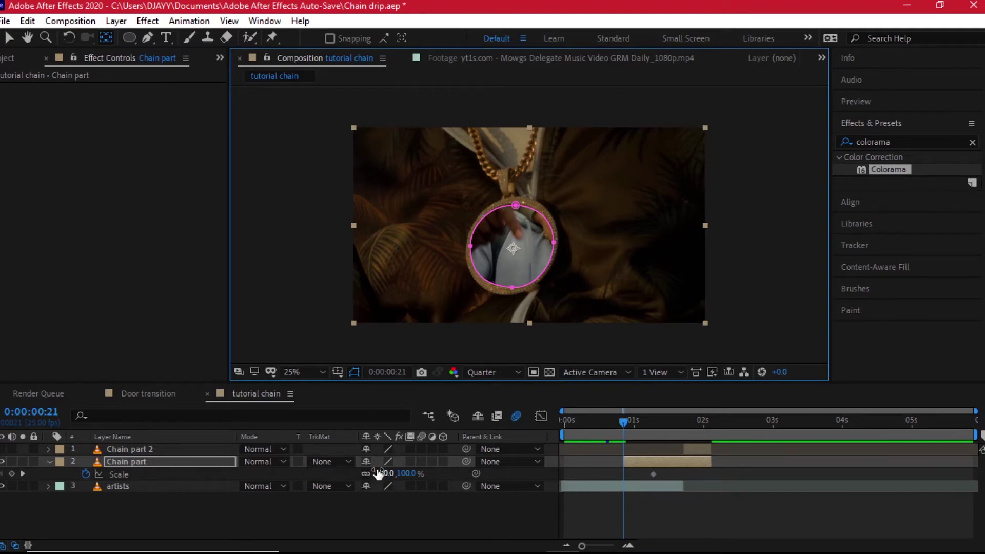
left_click_drag(385, 474, 716, 433)
- Make Chain part 2 visible again and check the zoom between 0:00:01:09 and 0:00:01:00
left_click_drag(632, 421, 659, 422)
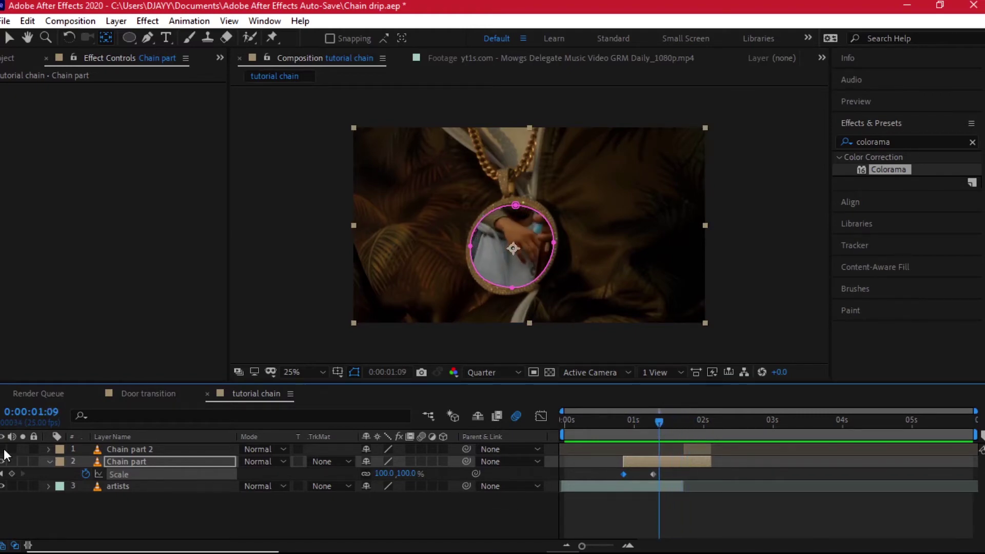
left_click(185, 448)
left_click_drag(657, 431, 635, 431)
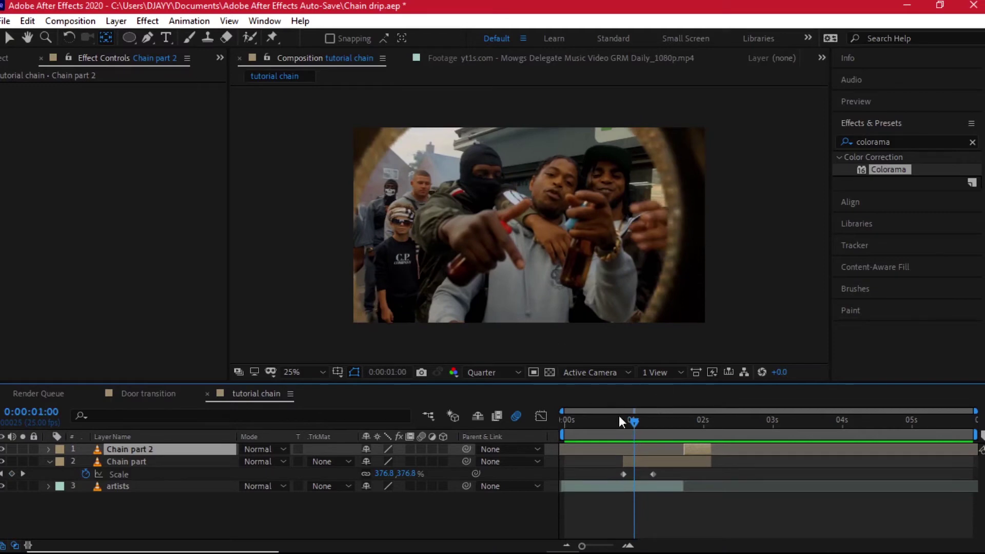
- Keyframe the artists layer's Scale at 100% at 0:00:01:00 and 90% at 0:00:01:06
left_click(154, 485)
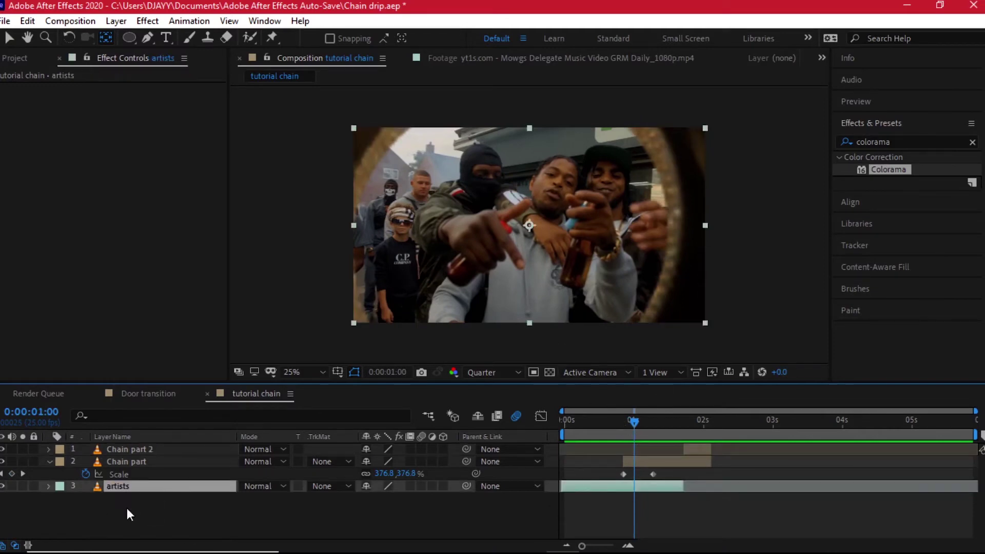
key("s")
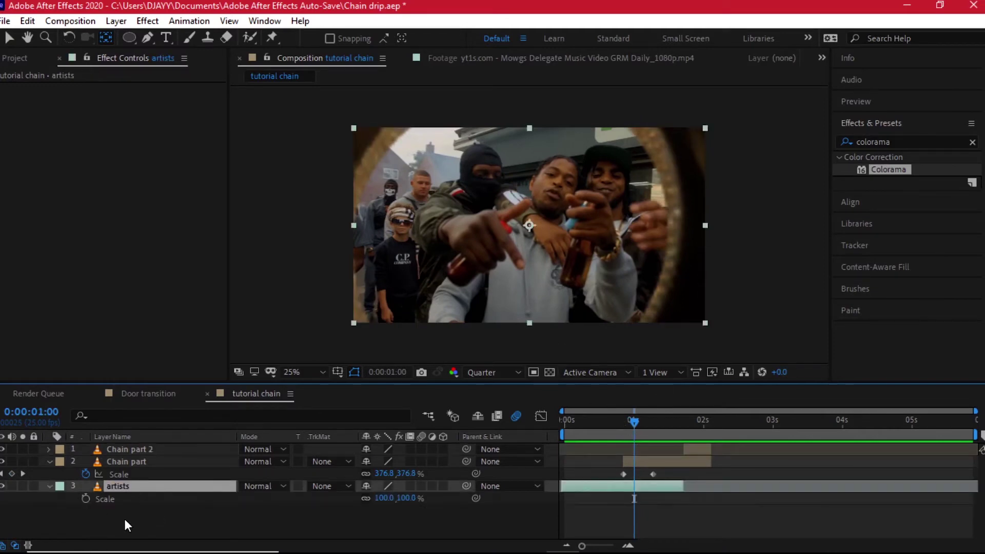
left_click(85, 498)
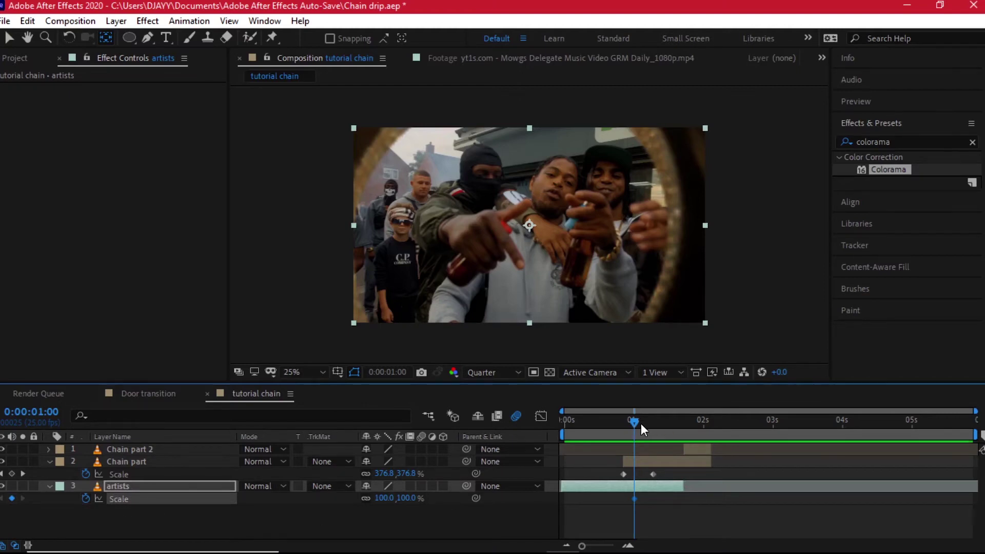
left_click_drag(641, 423, 651, 428)
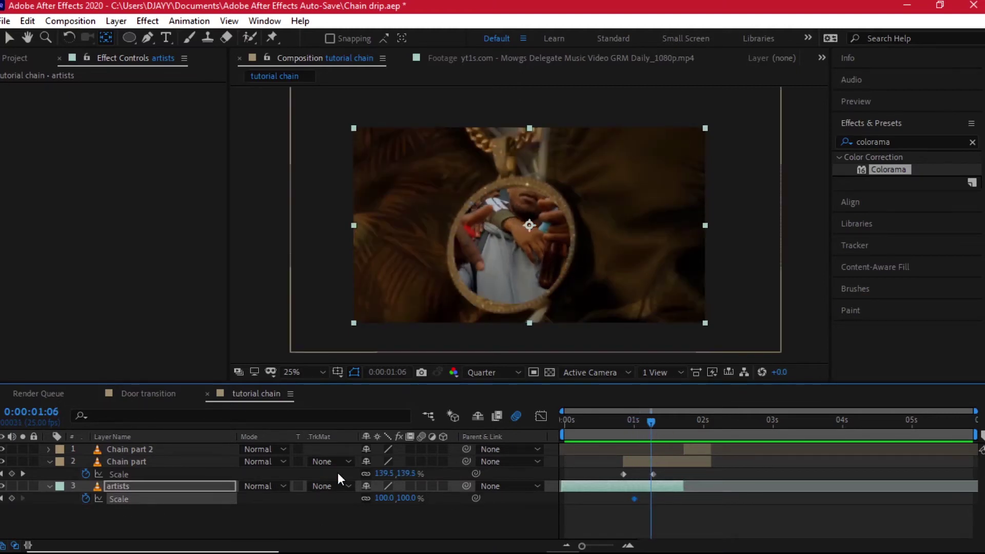
mouse_move(382, 498)
left_mouse_down()
mouse_move(365, 498)
mouse_move(375, 498)
left_mouse_up()
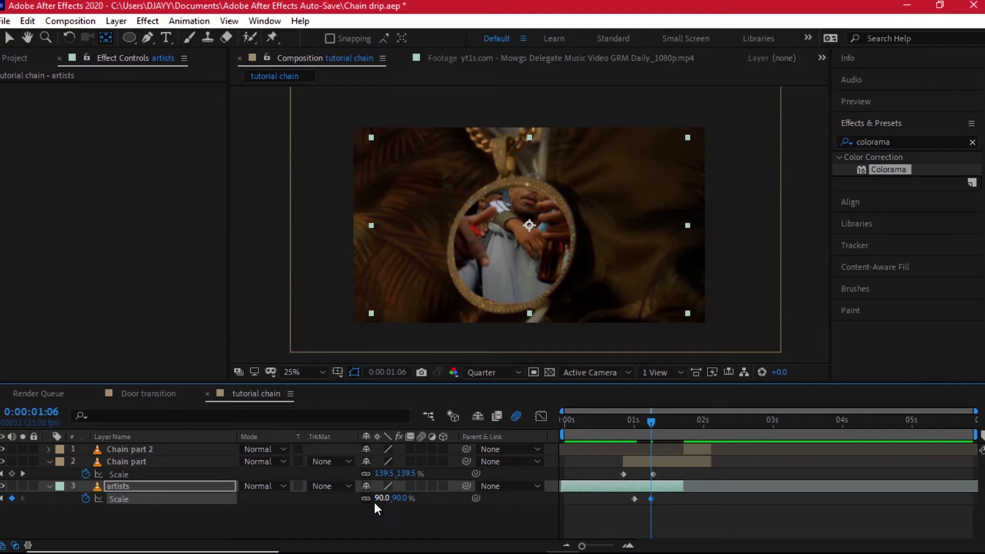
- Enable motion blur on Chain part and compare the zoom with and without it at 0:00:01:03
left_click_drag(650, 436, 625, 435)
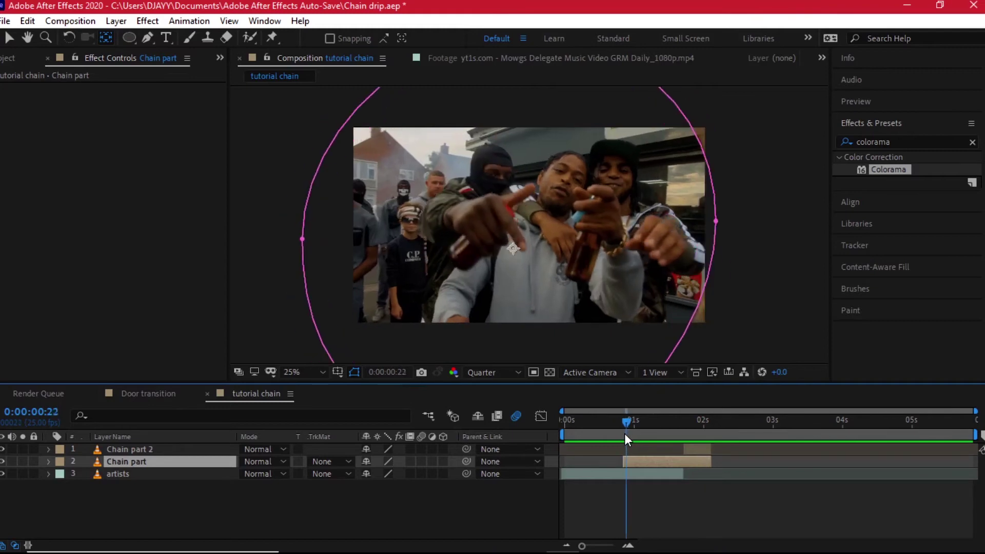
left_click(421, 462)
mouse_move(642, 432)
left_mouse_down()
mouse_move(653, 432)
mouse_move(640, 432)
left_mouse_up()
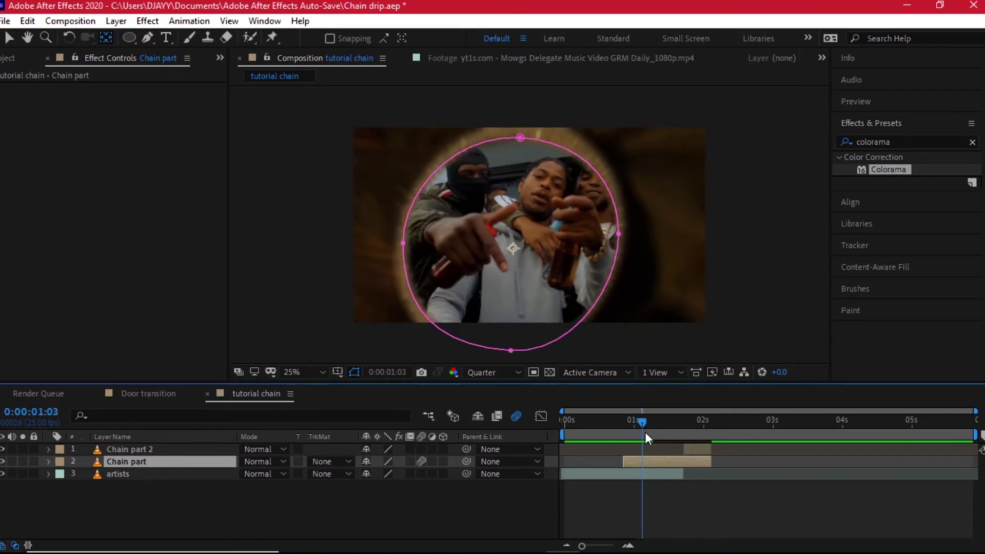
left_click(421, 460)
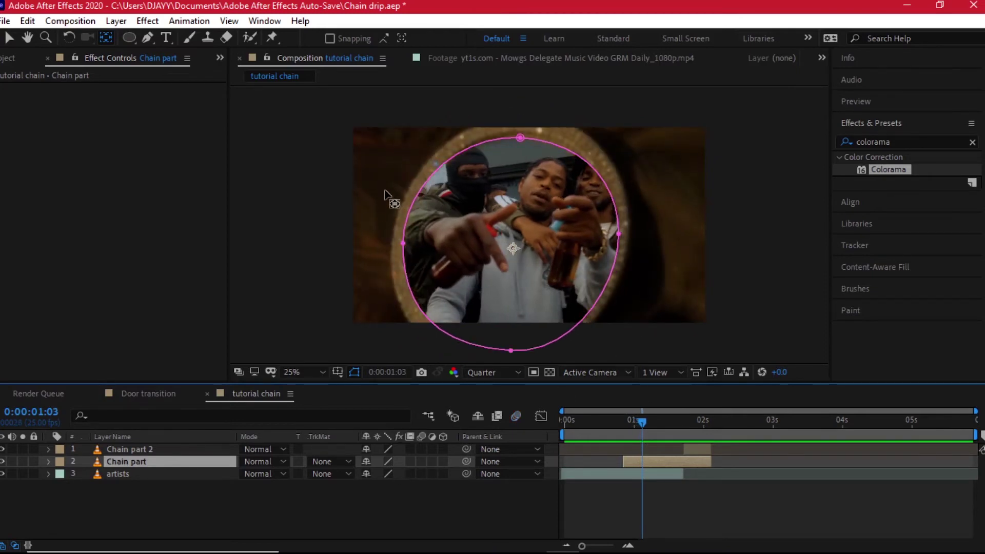
left_click(421, 461)
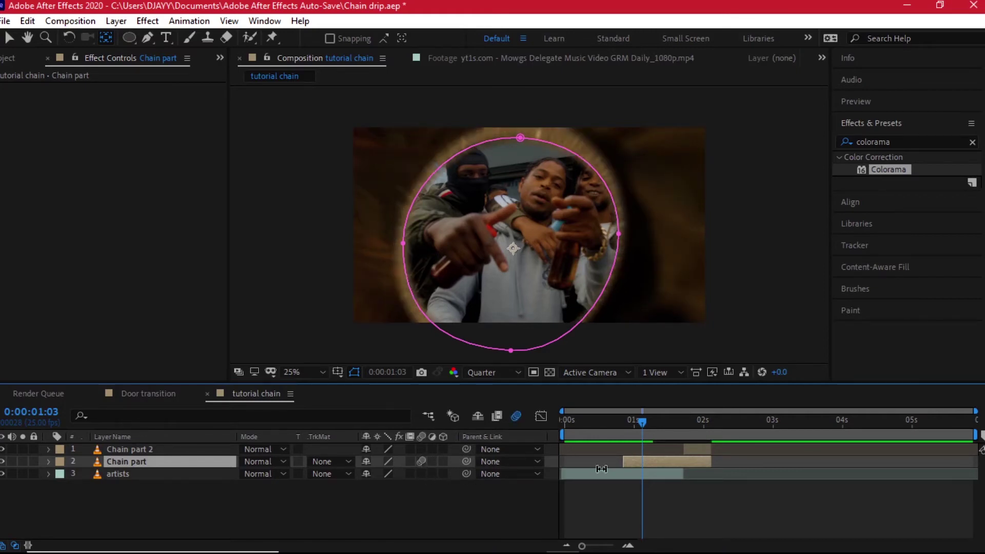
- Check the cut from the artists clip inside the pendant to Chain part 2 between 0:00:01:15 and 0:00:01:18
key("m")
key("m")
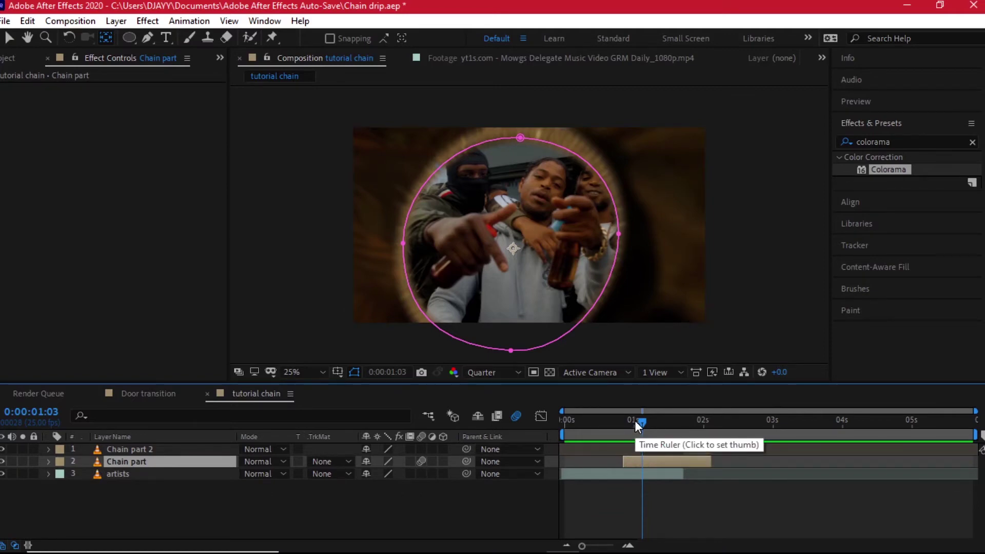
left_click_drag(642, 411, 684, 420)
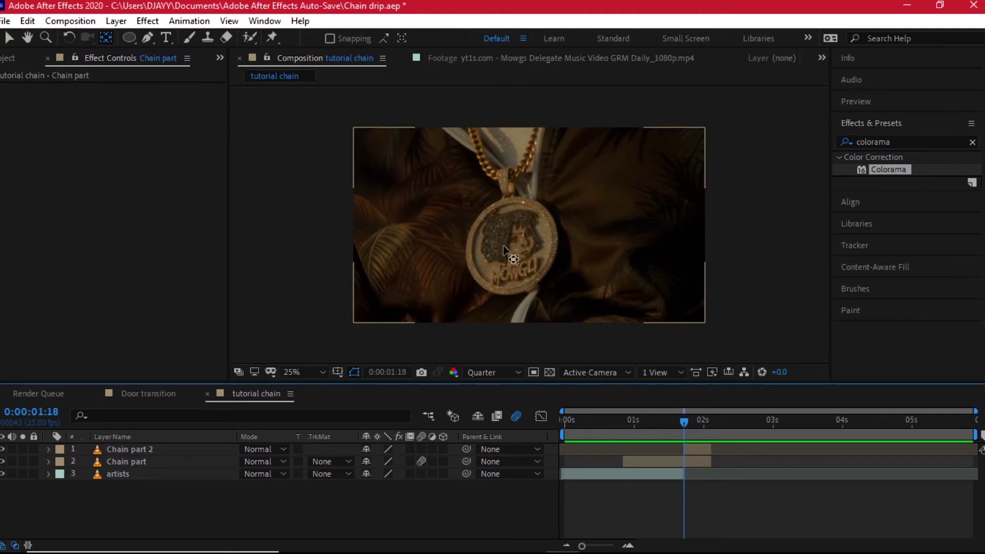
mouse_move(669, 422)
left_mouse_down()
mouse_move(658, 421)
mouse_move(691, 417)
mouse_move(678, 421)
left_mouse_up()
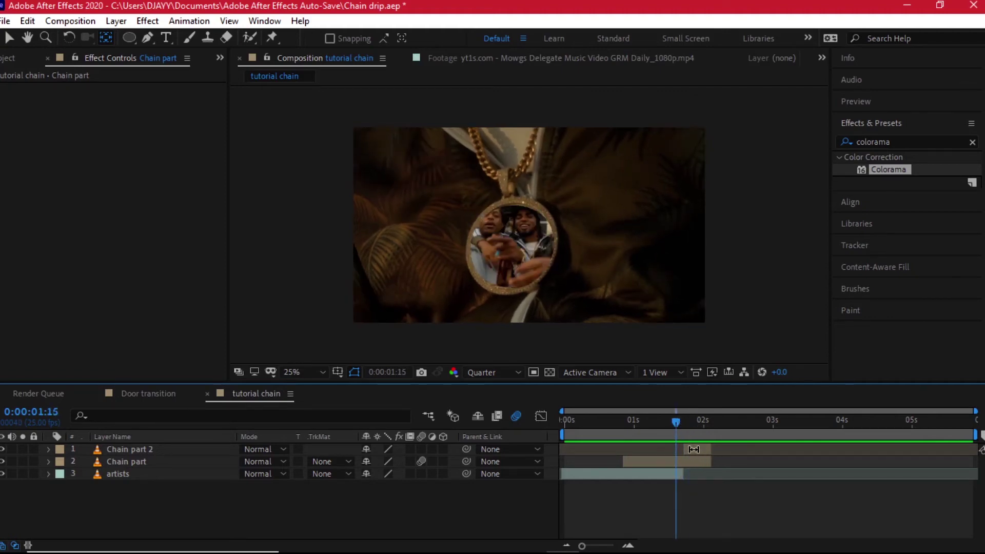
- Shift Chain part 2 so it starts where Chain part ends, and rename it second part
left_click(10, 38)
left_click_drag(702, 449, 730, 453)
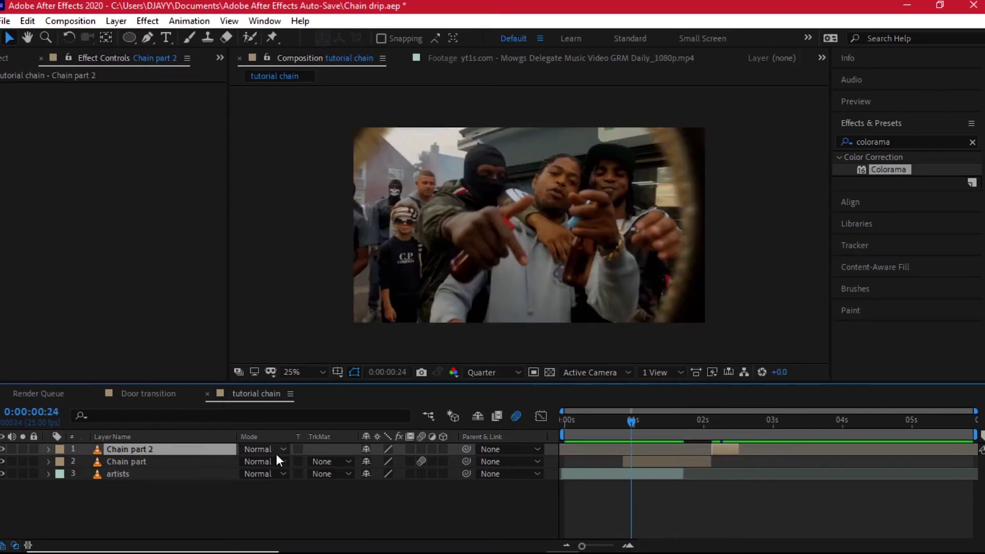
left_click(187, 459)
left_click(146, 446)
key("Return")
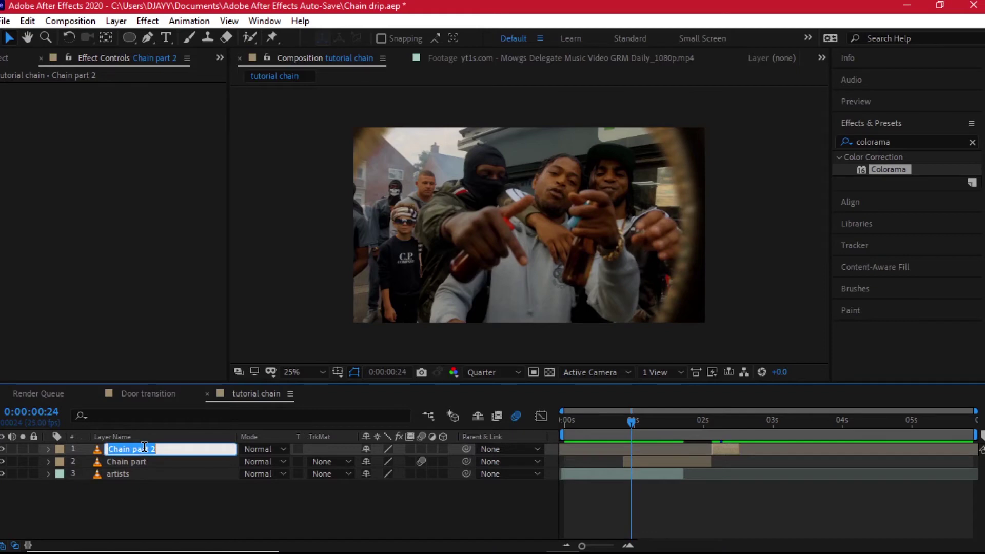
type("secon")
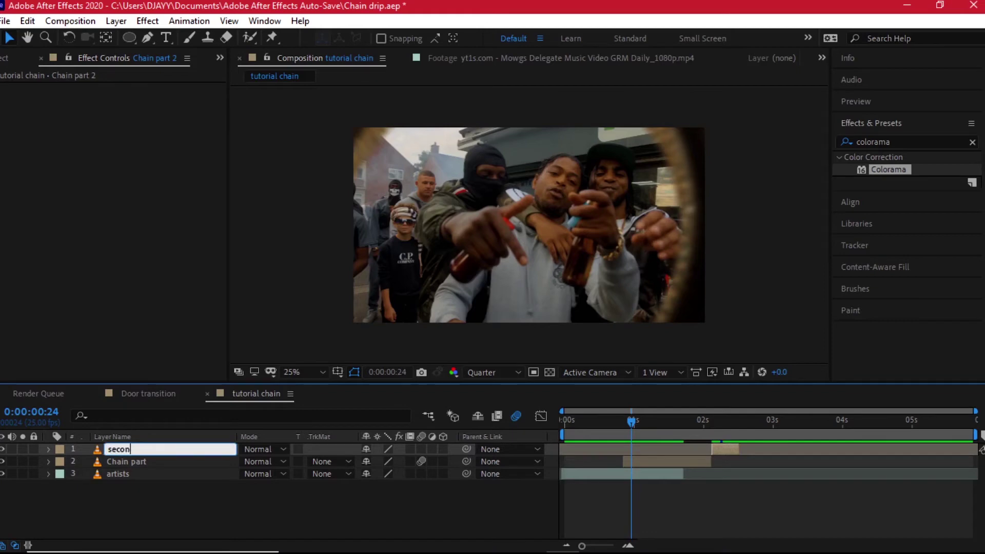
type("d part")
key("Return")
- Rename the Chain part layer as chain zoom
left_click(162, 473)
left_click_drag(600, 439, 648, 432)
left_click(125, 461)
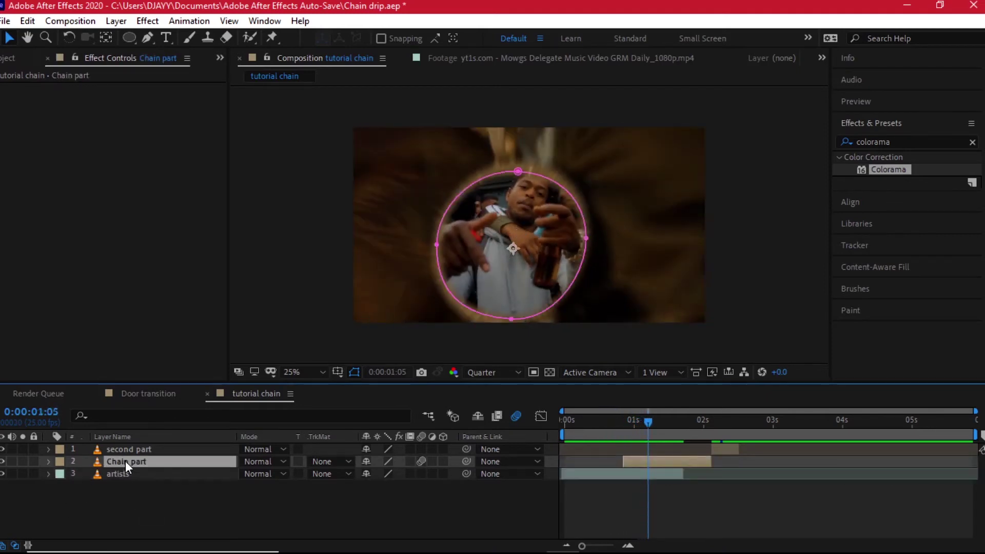
key("Return")
type("c")
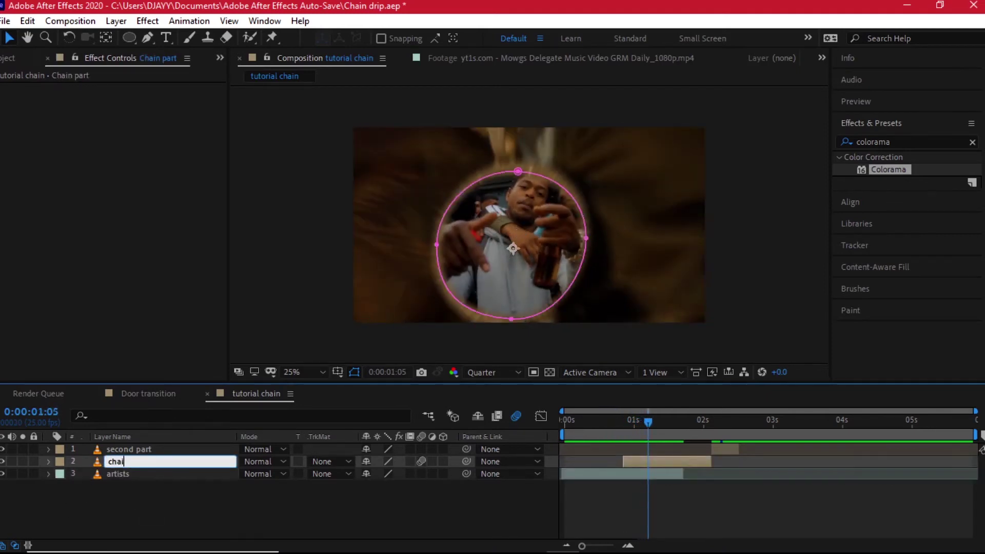
left_click(618, 431)
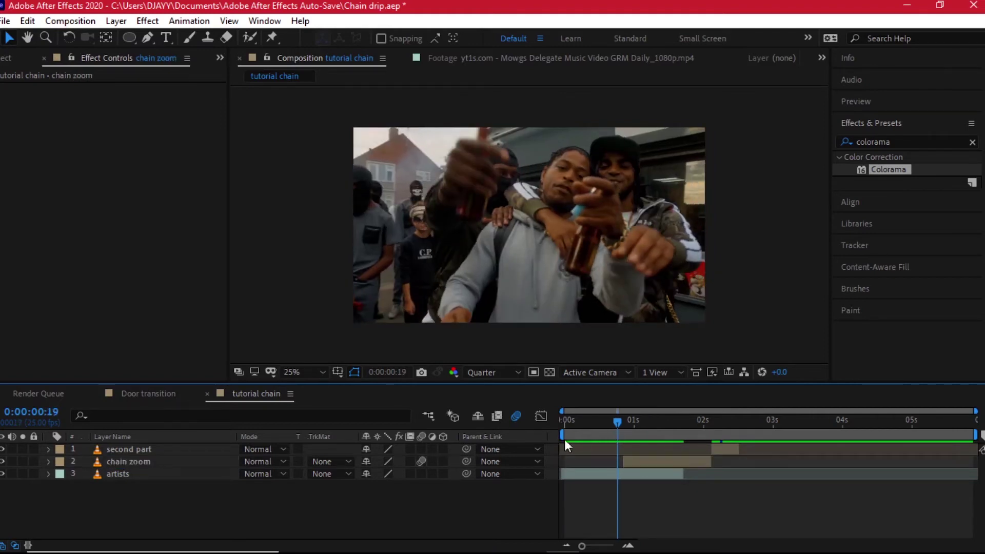
- Extend the end of the artists layer to about where chain zoom ends
mouse_move(617, 426)
left_mouse_down()
mouse_move(712, 424)
mouse_move(633, 435)
left_mouse_up()
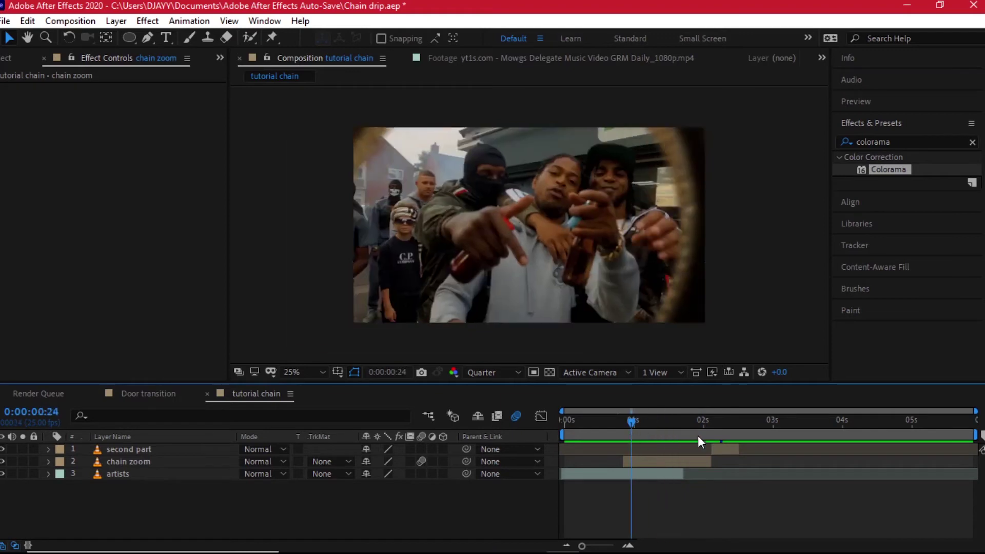
left_click_drag(683, 473, 717, 482)
left_click_drag(640, 427, 679, 420)
- Duplicate the chain zoom layer and hide all the layers except the duplicate
left_click(175, 466)
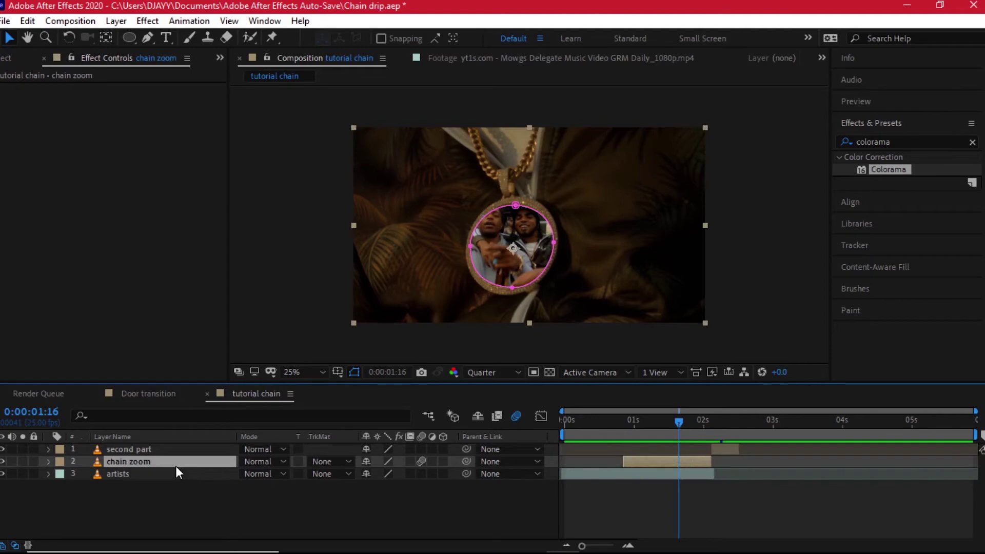
key("ctrl+d")
left_click(2, 485)
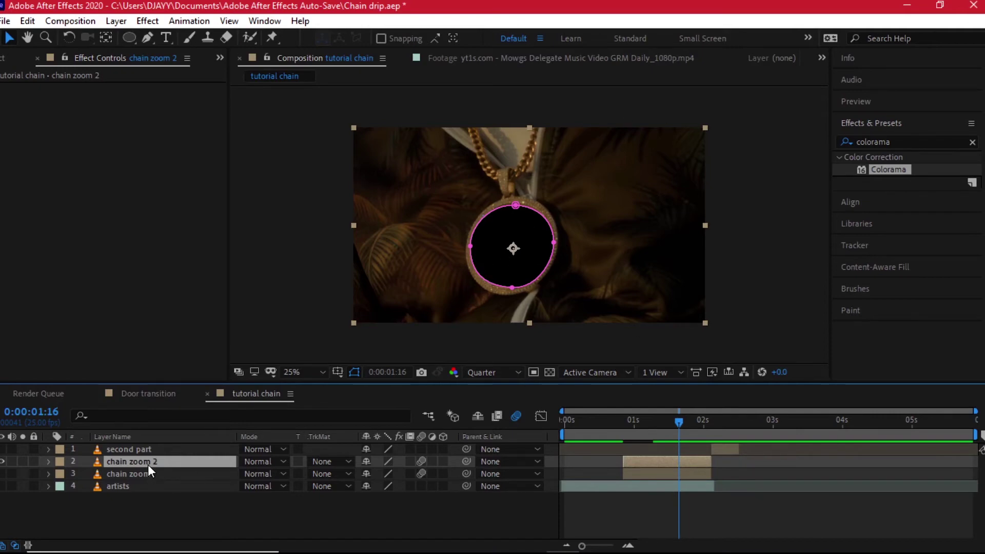
- Set the mask mode of chain zoom 2 to Add and make the other layers visible again
key("m")
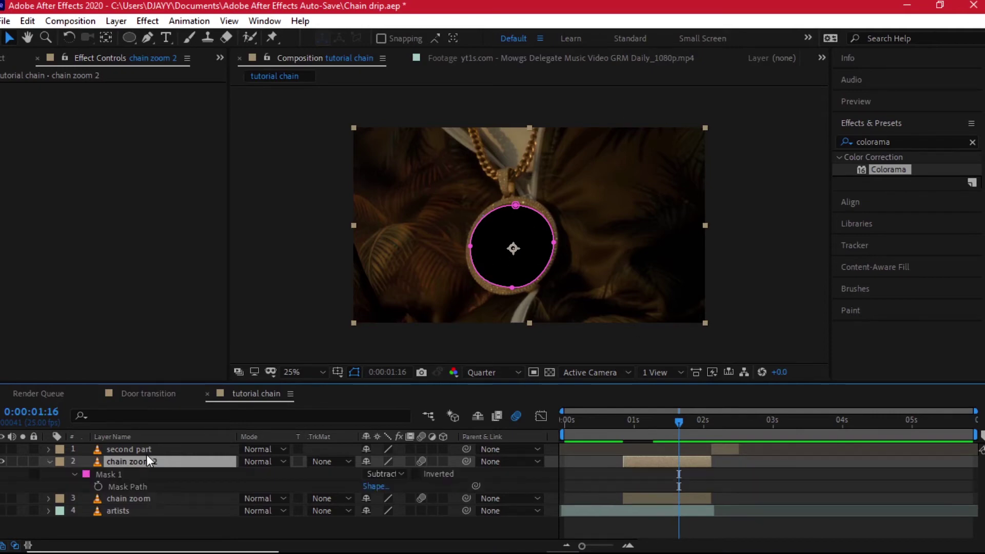
left_click(418, 474)
left_click(417, 474)
left_click(402, 472)
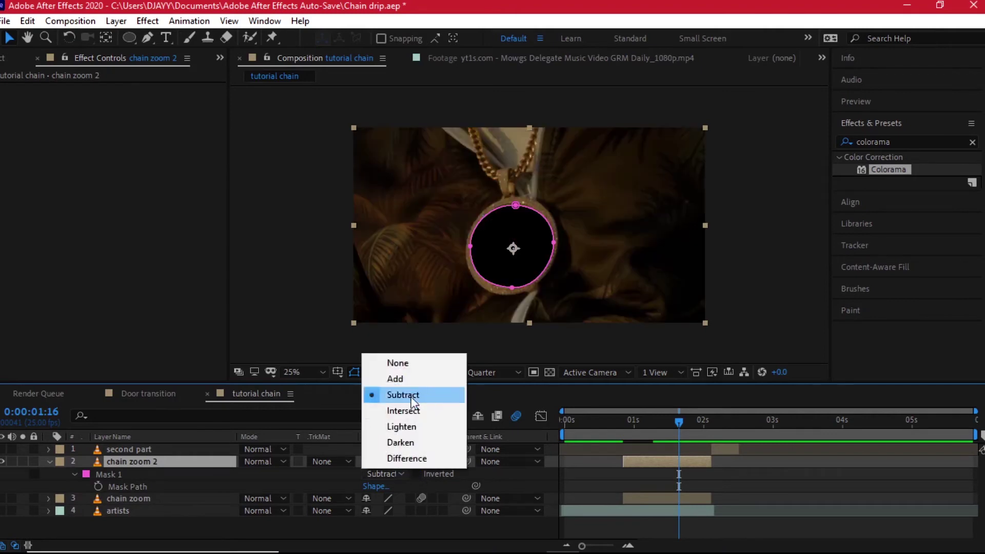
left_click(411, 379)
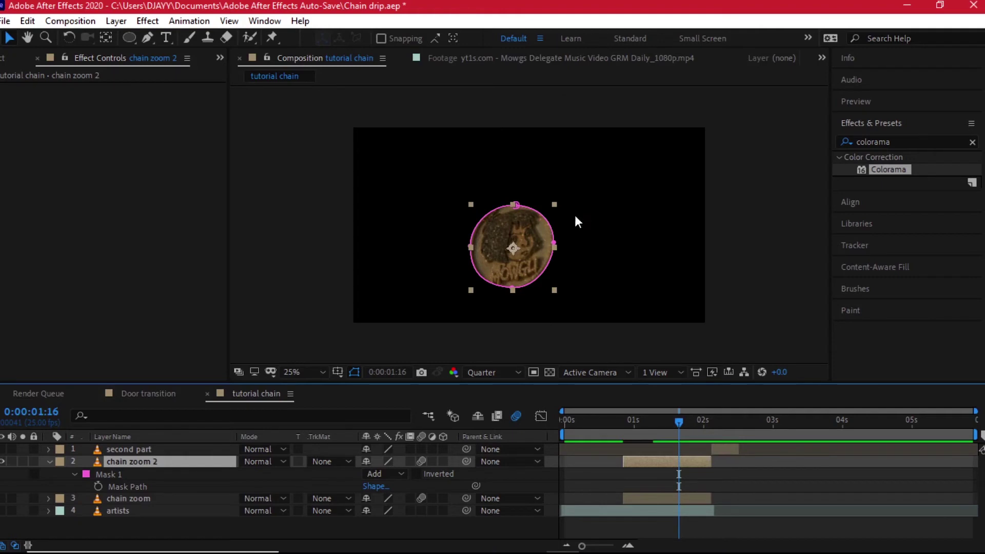
left_click_drag(2, 499, 2, 511)
left_click(2, 449)
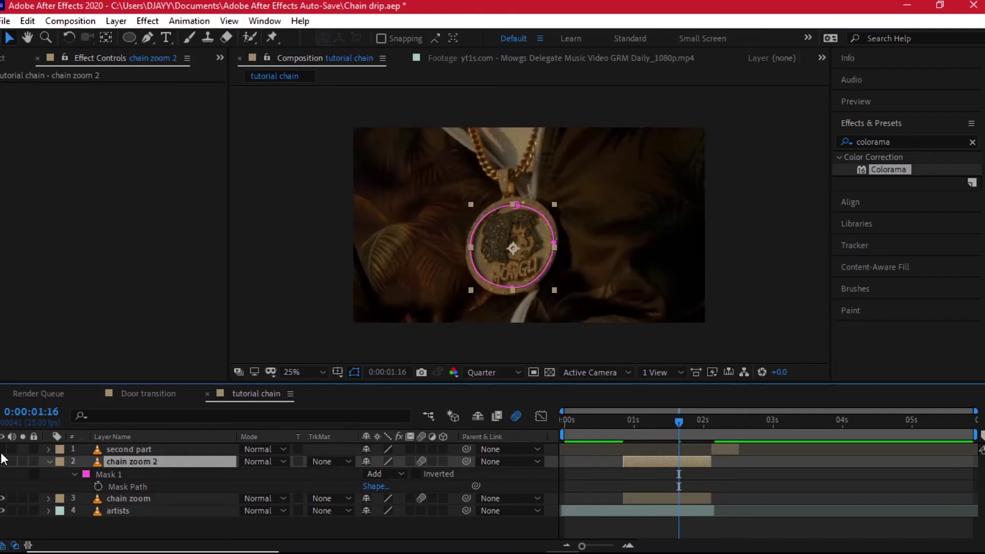
- Give chain zoom 2 a purple label and trim its start to just before its Time Remap keyframe
left_click(59, 463)
left_click(85, 361)
left_click_drag(586, 420, 686, 424)
key("u")
left_click_drag(624, 461, 680, 429)
- Remove the Scale keyframes from chain zoom 2 and set its in point at 0:00:01:14
key("j")
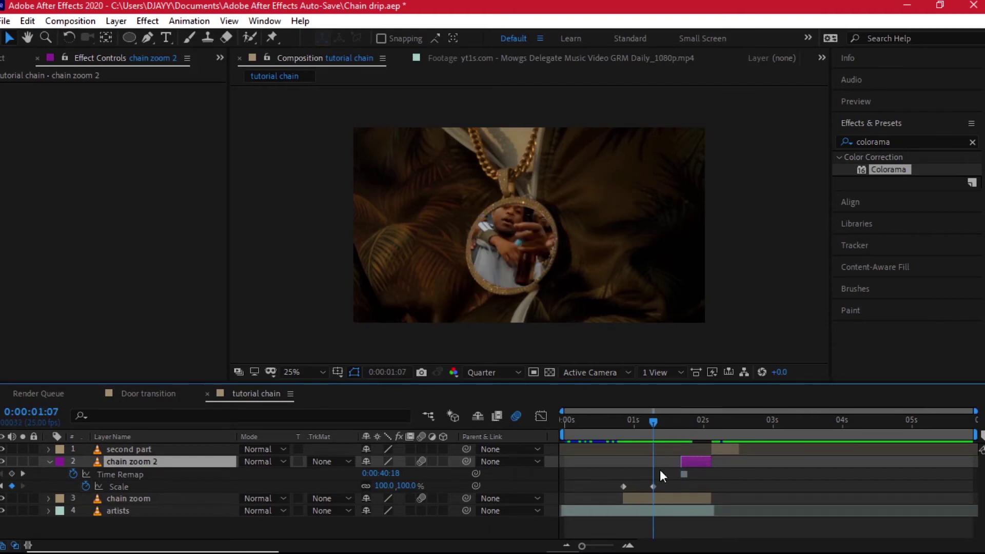
left_click(85, 485)
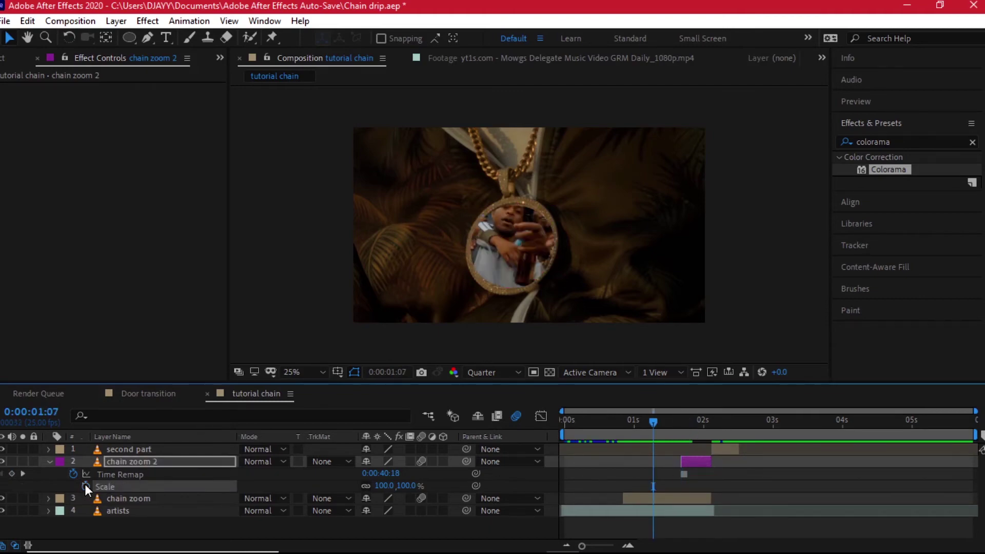
mouse_move(667, 430)
left_mouse_down()
mouse_move(626, 425)
mouse_move(689, 429)
mouse_move(674, 429)
left_mouse_up()
left_click(688, 461)
key("alt+bracketleft")
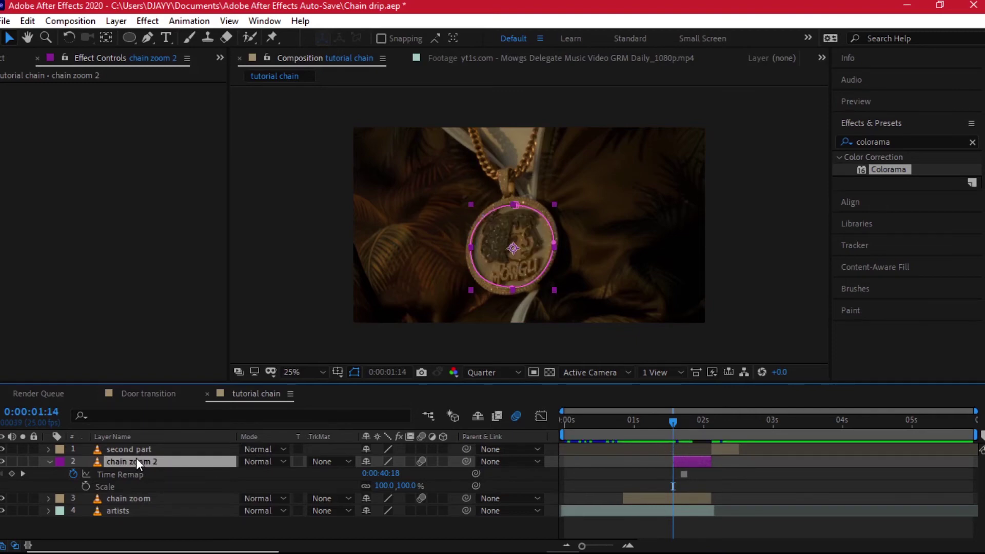
- Keyframe chain zoom 2's Position to slide in from left of the chain at 0:00:01:14 to 872, 668 at 0:00:01:20
key("p")
left_click_drag(673, 474, 706, 472)
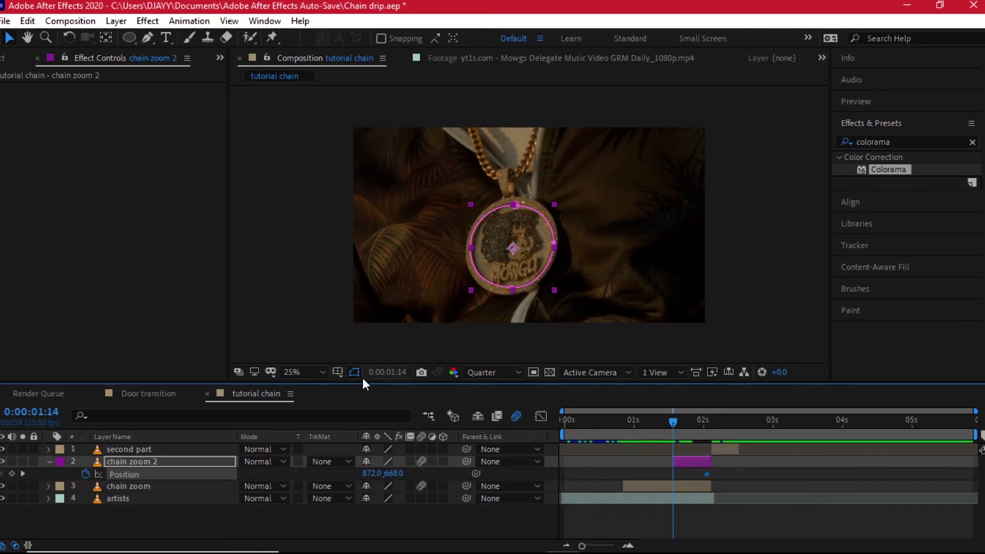
left_click_drag(368, 473, 302, 473)
left_click_drag(664, 424, 739, 426)
key("equal")
left_click_drag(787, 477, 740, 475)
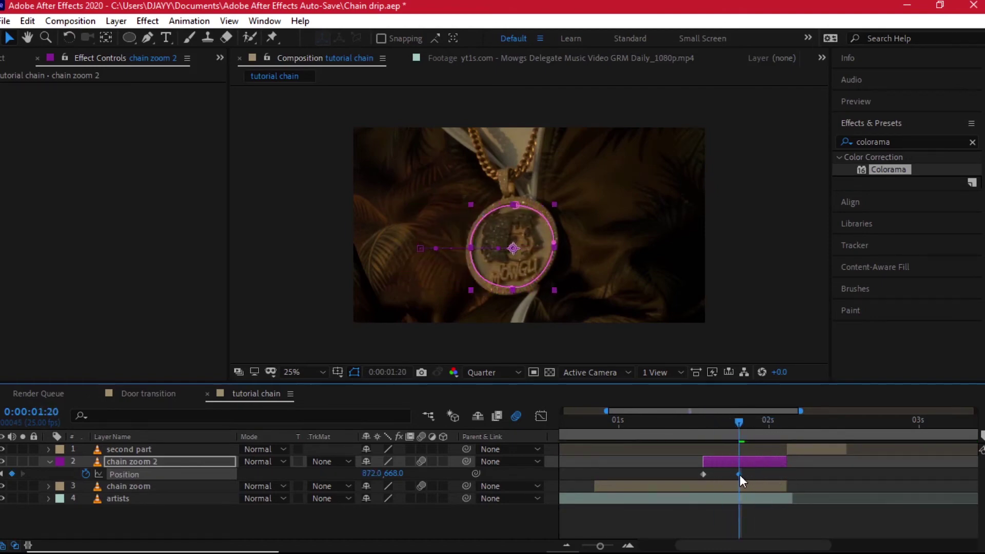
mouse_move(739, 422)
left_mouse_down()
mouse_move(669, 420)
mouse_move(738, 426)
left_mouse_up()
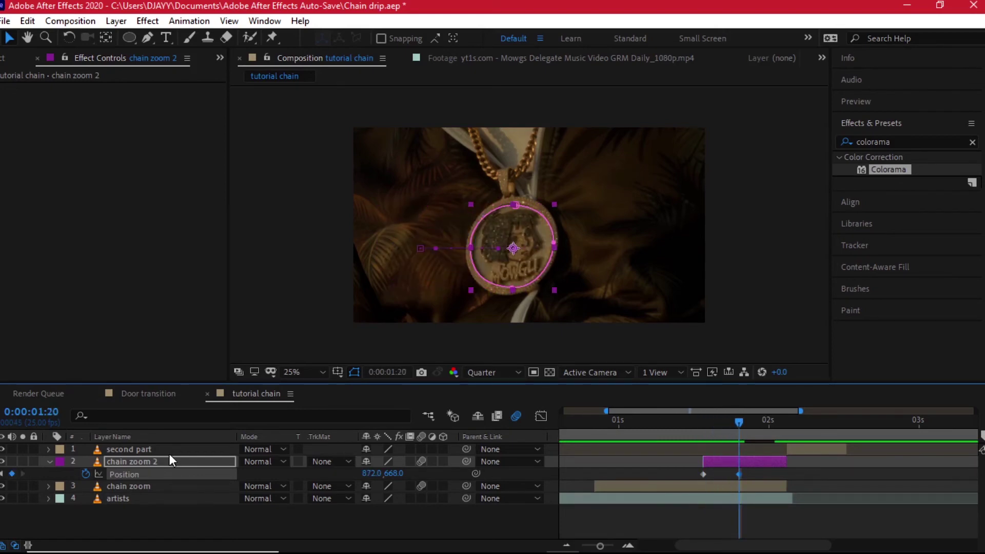
- Keyframe chain zoom 2's Scale at 100% at 0:00:01:20, 120% at 0:00:01:23 and 100% at 0:00:02:00
left_click(146, 461)
key("s")
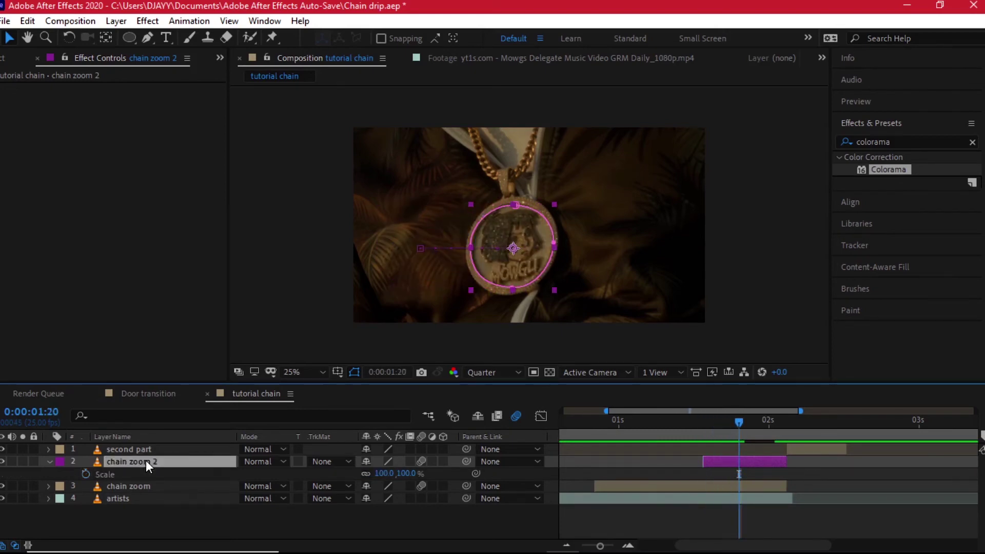
left_click(83, 473)
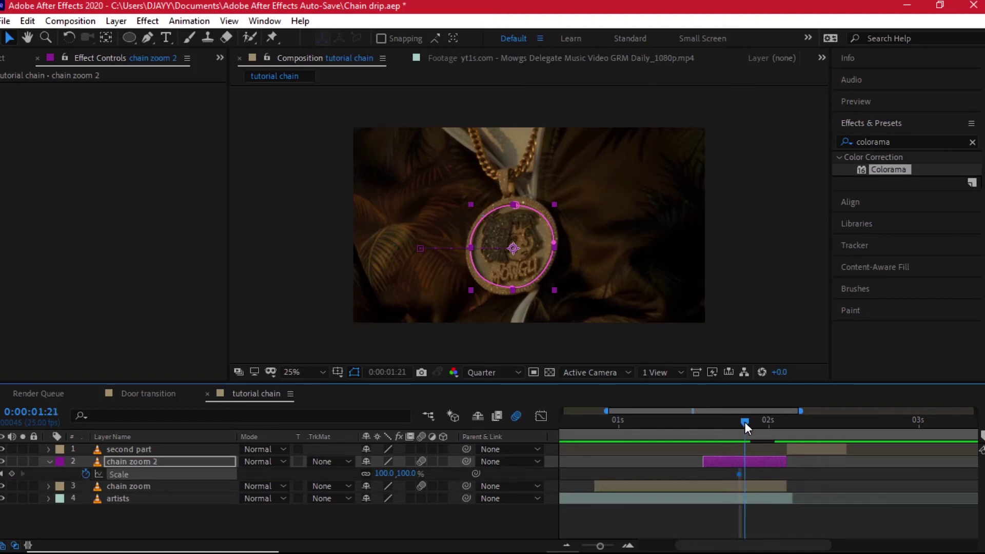
left_click(382, 474)
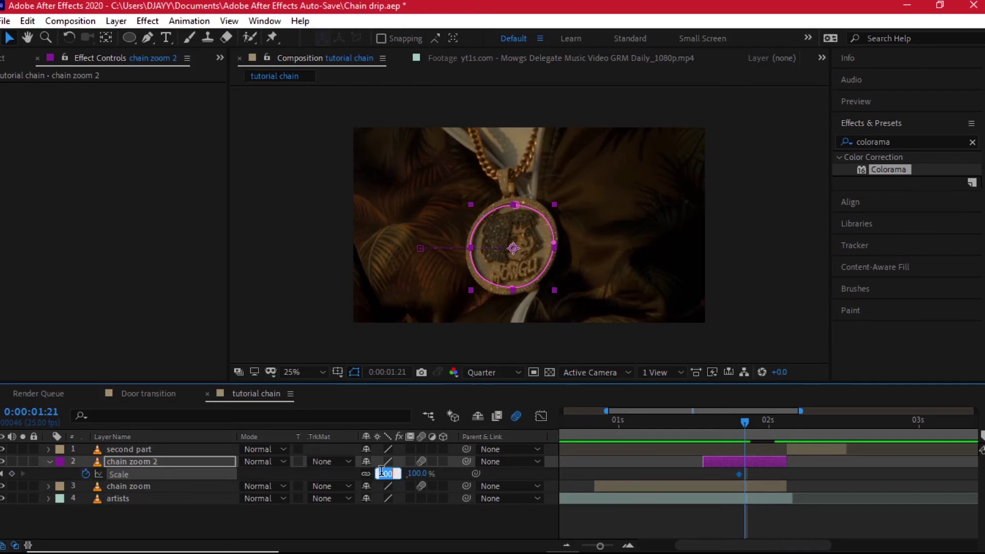
key("Return")
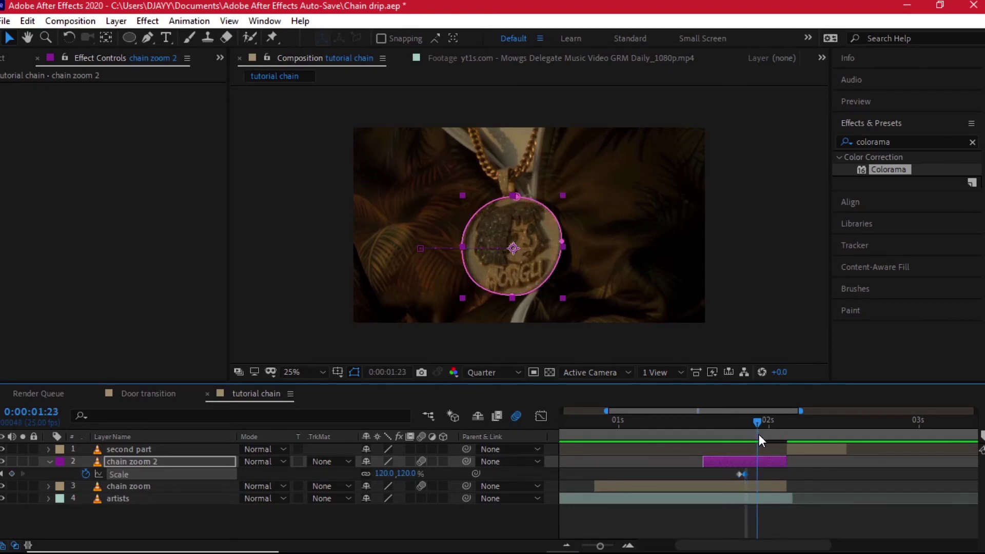
left_click(382, 473)
type("100")
key("Return")
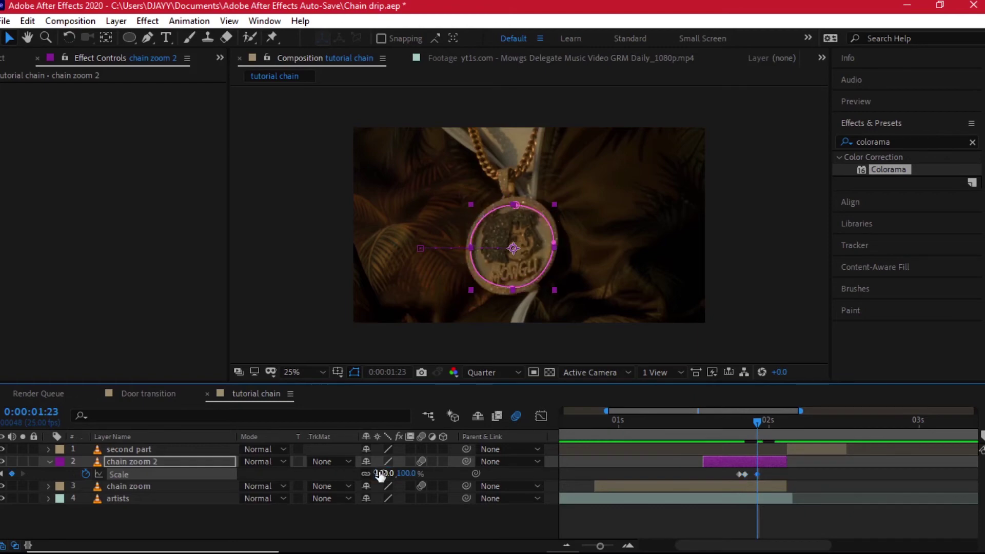
mouse_move(746, 475)
left_mouse_down()
mouse_move(767, 476)
mouse_move(757, 476)
left_mouse_up()
- Play the composition from the start to check the pendant sliding into the chain
left_click_drag(758, 422, 574, 426)
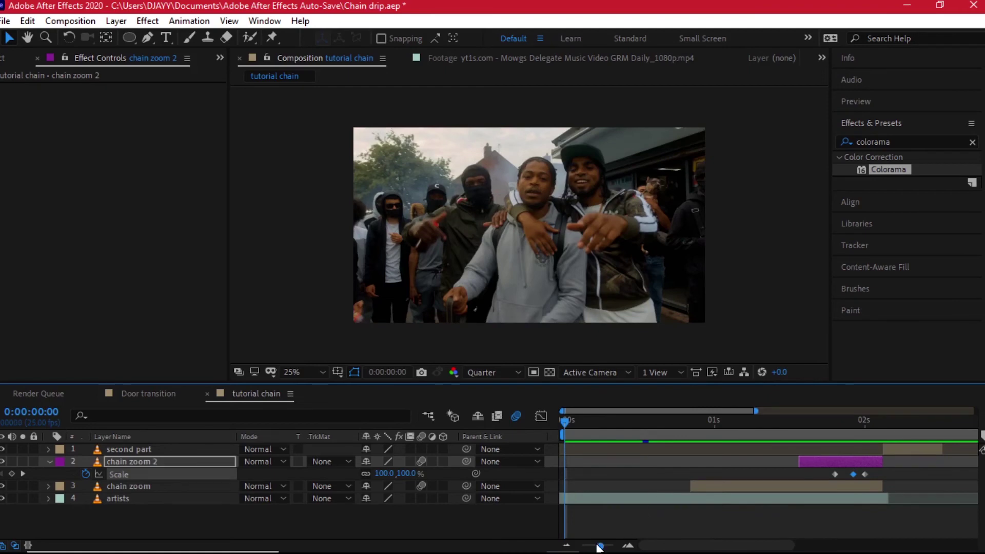
left_click_drag(599, 546, 504, 549)
key("space")
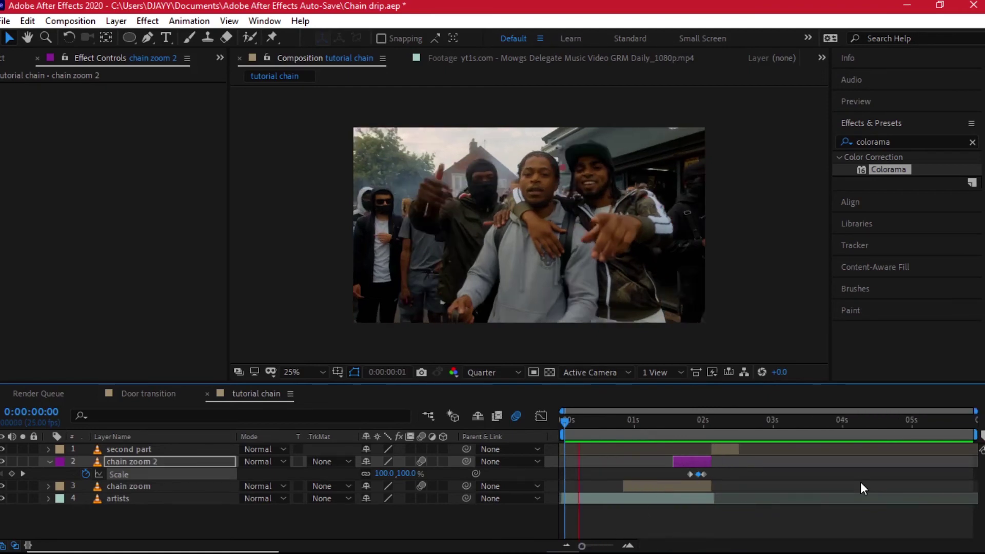
- Rename the chain zoom 2 layer as pendant
left_click(690, 426)
left_click(688, 461)
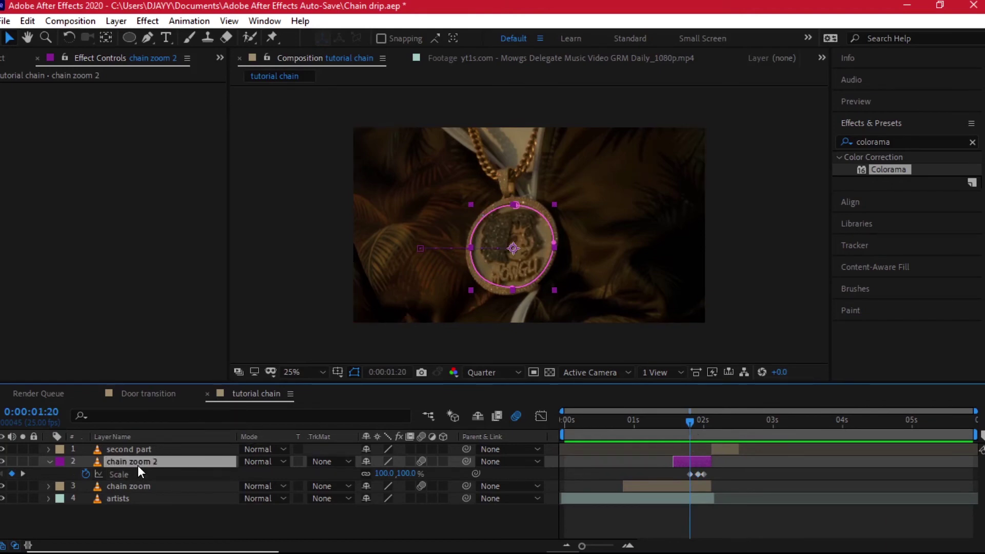
key("Return")
type("pendant")
key("Return")
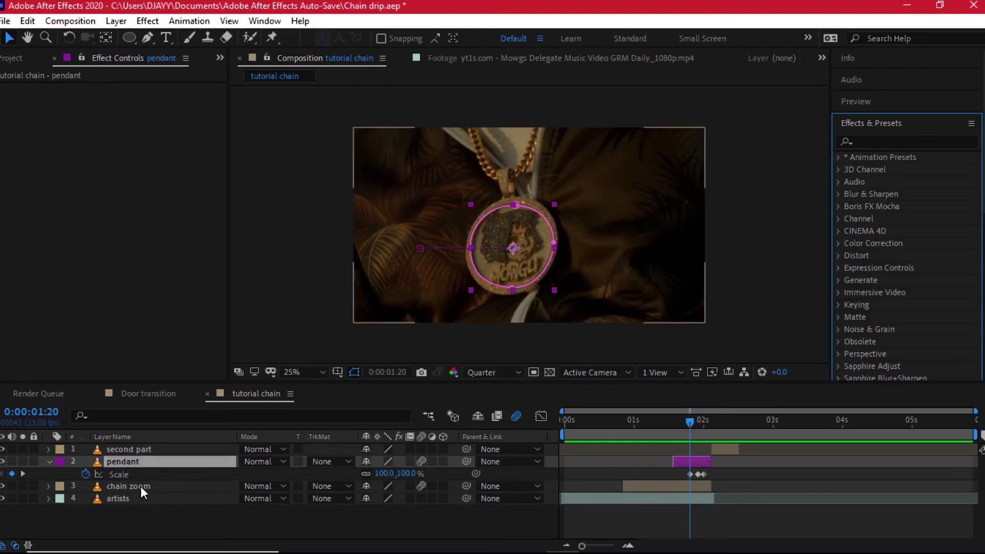
- Apply the Colorama effect to the pendant layer and set its Phase Shift to 170°
left_click_drag(687, 426, 694, 426)
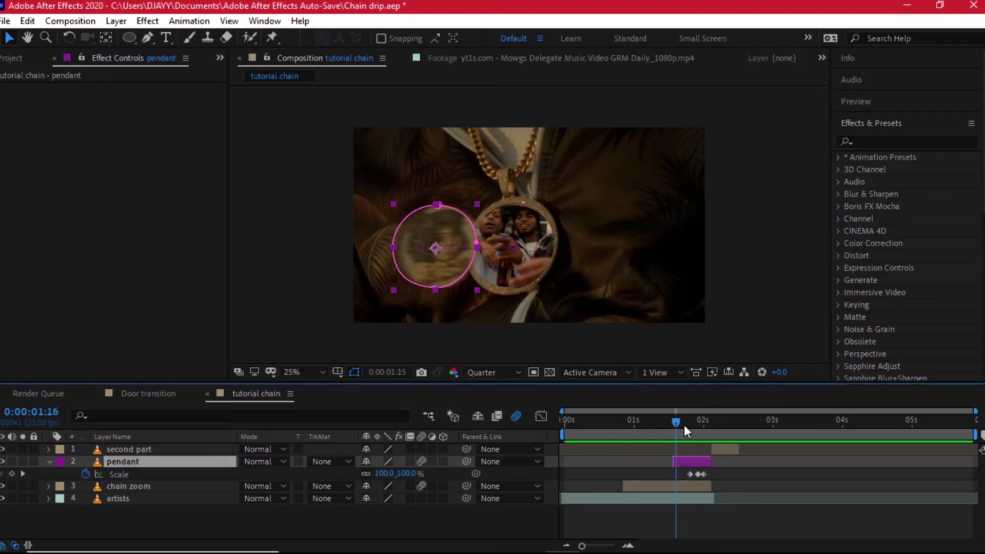
left_click(903, 142)
type("colora")
left_click_drag(897, 169, 177, 460)
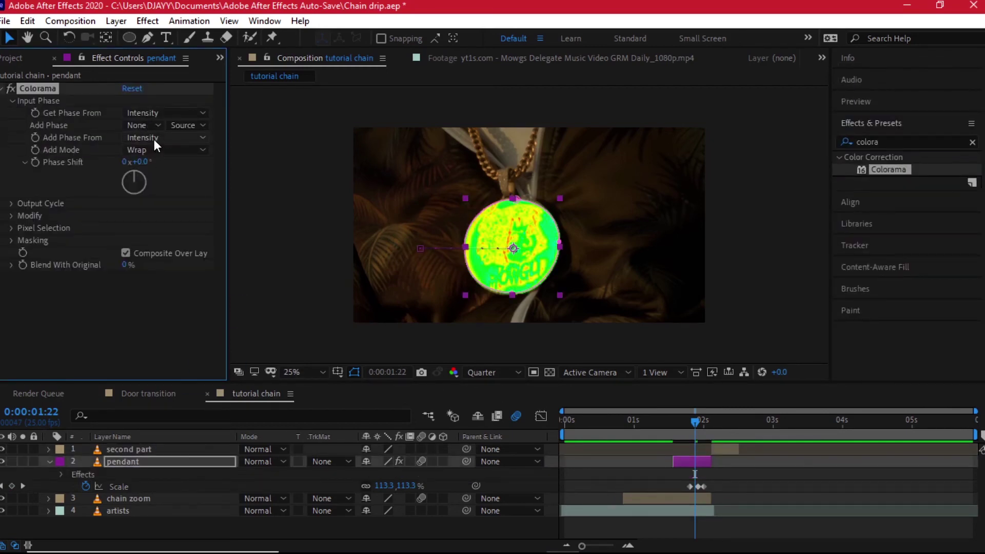
left_click_drag(134, 171, 142, 221)
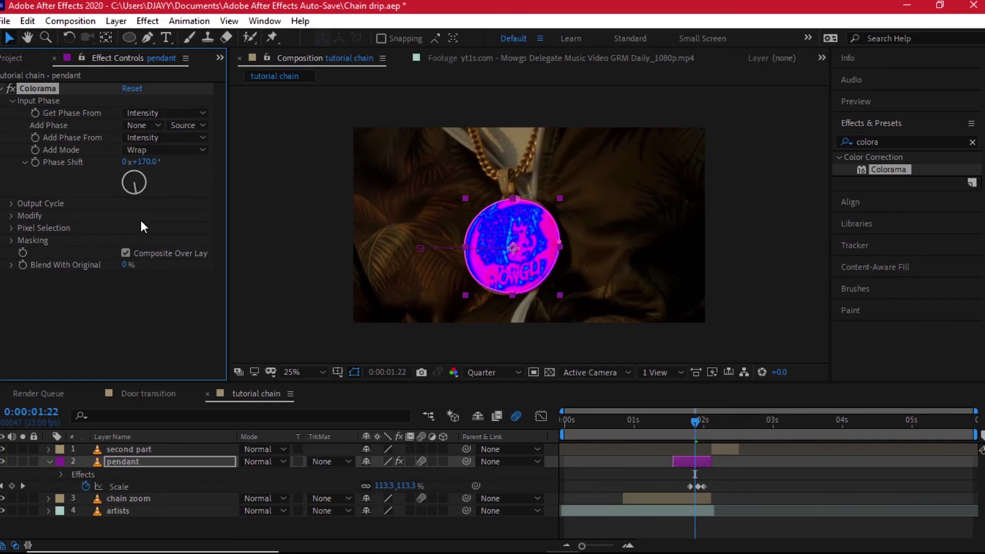
- Trim the end of the artists layer to line up exactly with the end of chain zoom
left_click_drag(694, 426, 676, 451)
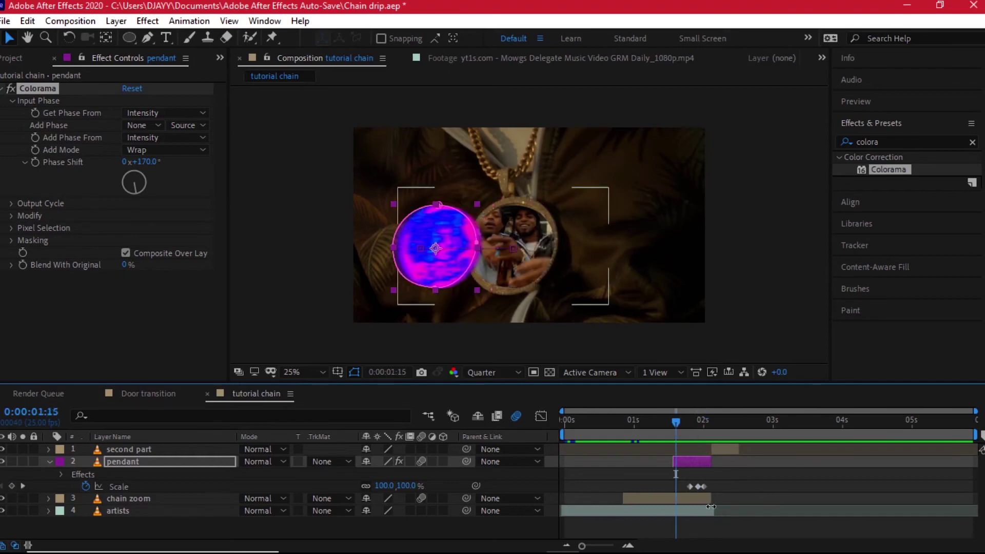
left_click_drag(711, 507, 711, 504)
left_click_drag(649, 436, 679, 433)
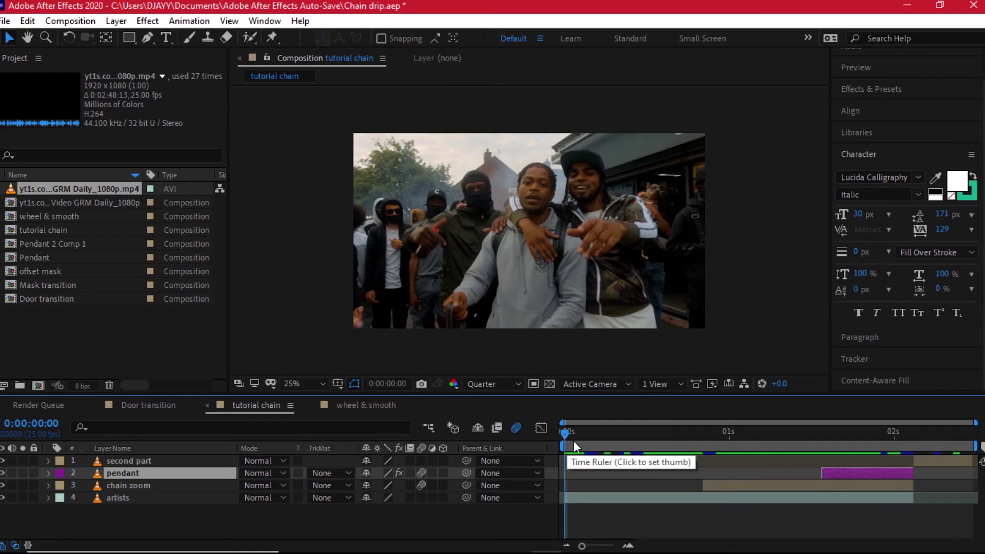
- Review the full transition from the artists clip through the chain zoom to the coloured pendant sliding in
left_click_drag(577, 440, 863, 454)
key("space")
key("space")
mouse_move(846, 436)
left_mouse_down()
mouse_move(808, 434)
mouse_move(833, 432)
left_mouse_up()
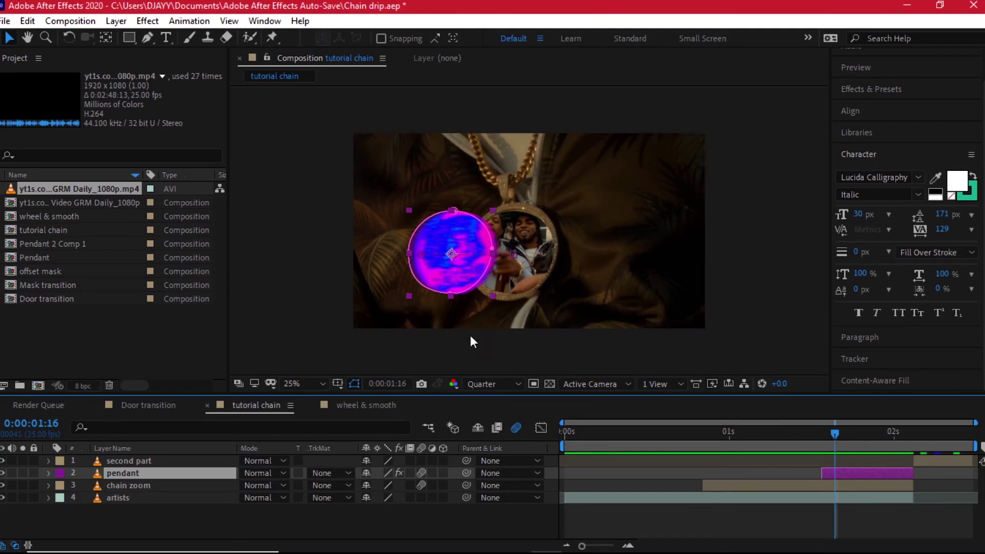
left_click_drag(138, 474, 190, 488)
left_click_drag(687, 441, 833, 445)
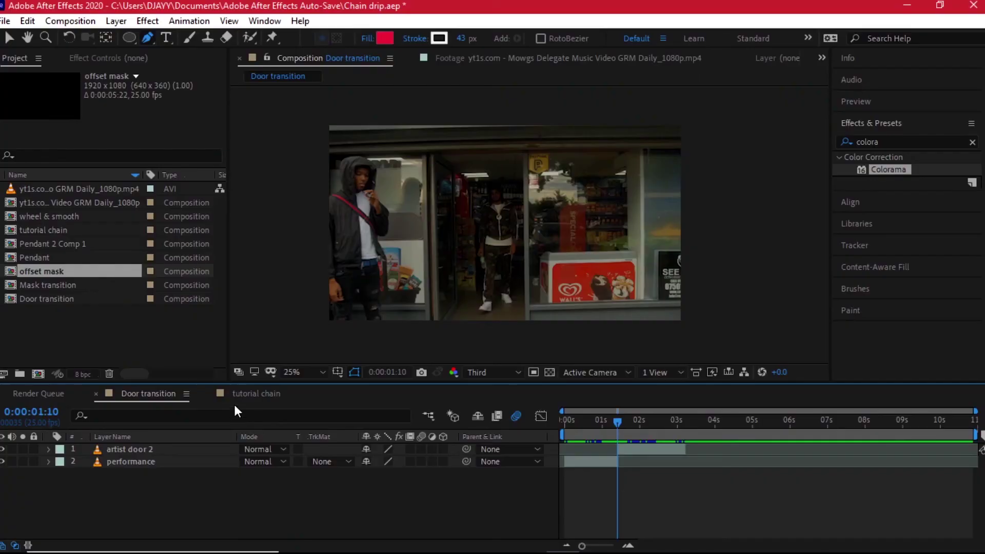
- Duplicate the artist door 2 layer in the Door transition comp and shift the copy to start where the original ends
left_click(272, 398)
left_click(161, 393)
mouse_move(624, 424)
left_mouse_down()
mouse_move(555, 439)
mouse_move(663, 429)
mouse_move(617, 424)
left_mouse_up()
left_click(622, 448)
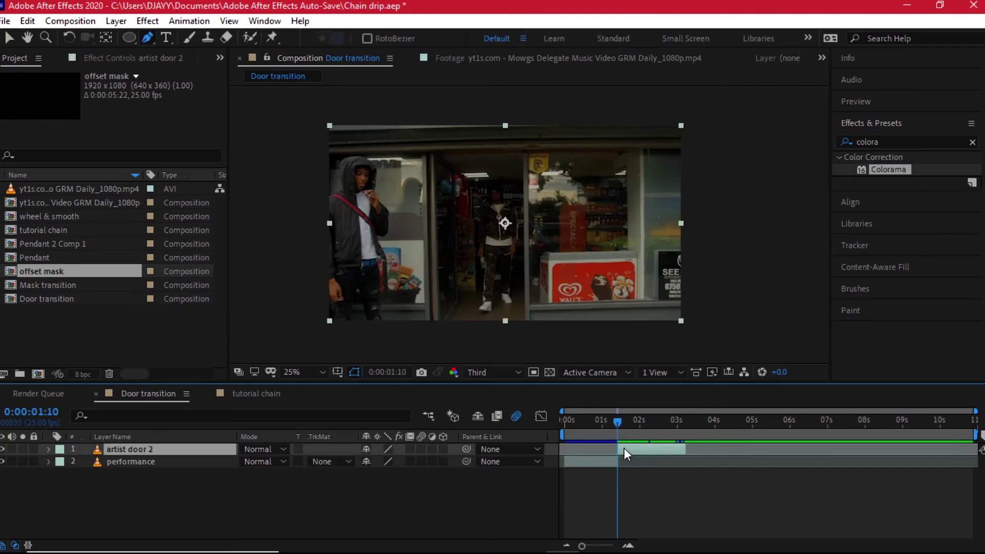
key("ctrl+d")
left_click_drag(632, 448, 728, 451)
- Freeze the artist door 2 layer on its first frame at 0:00:01:10
left_click(636, 459)
right_click(636, 459)
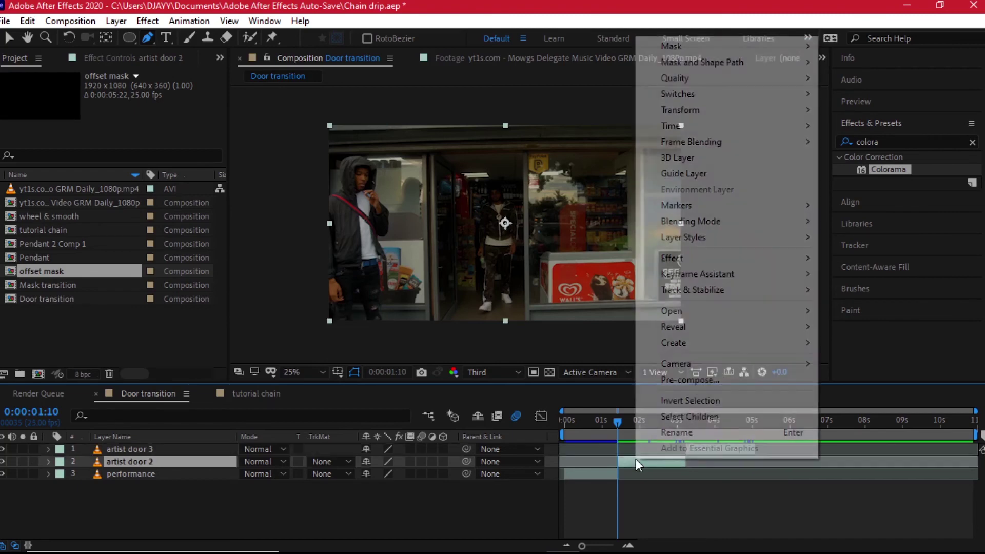
mouse_move(715, 128)
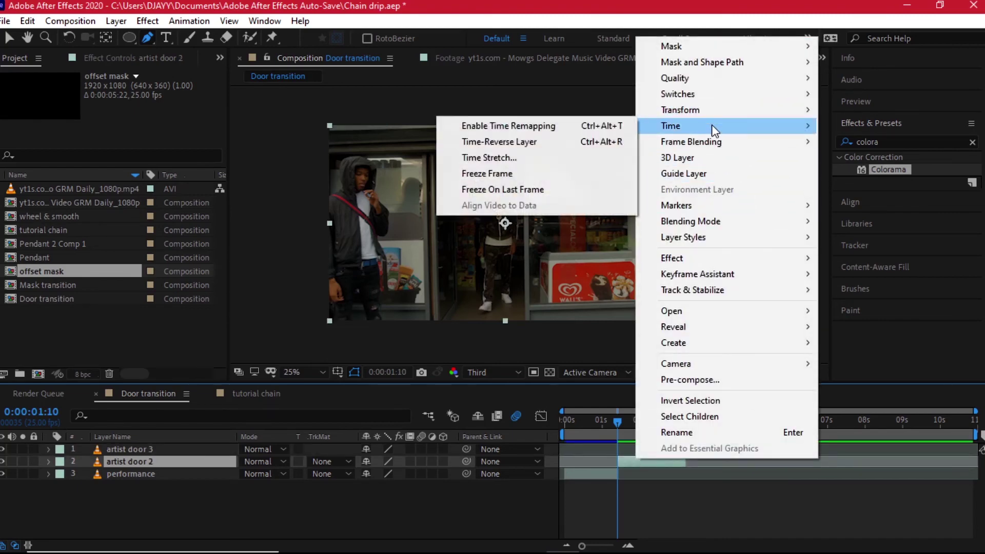
left_click(528, 174)
mouse_move(610, 425)
left_mouse_down()
mouse_move(639, 419)
mouse_move(617, 425)
left_mouse_up()
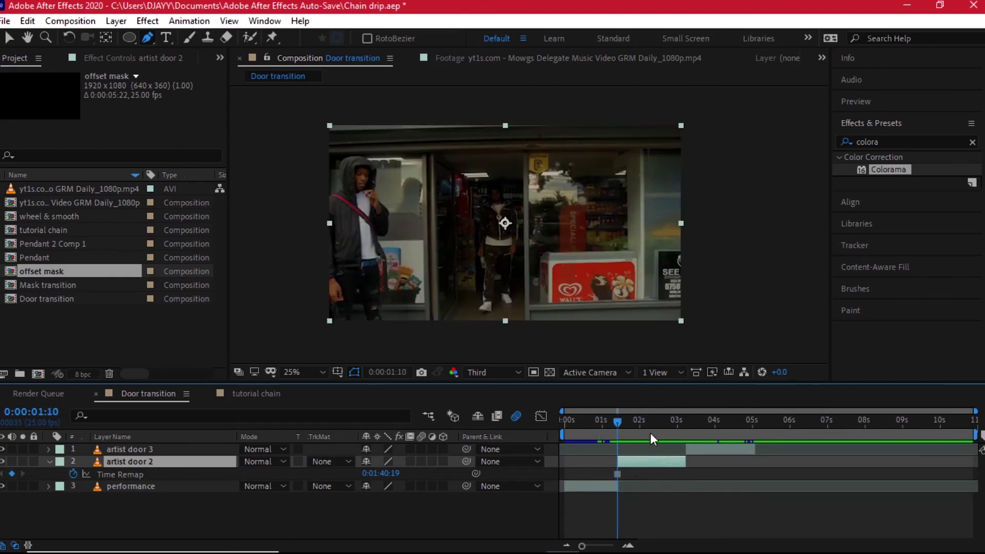
key("v")
key("u")
- Draw a closed four-point Pen mask around the shop doorway on the artist door 2 layer
left_click(148, 40)
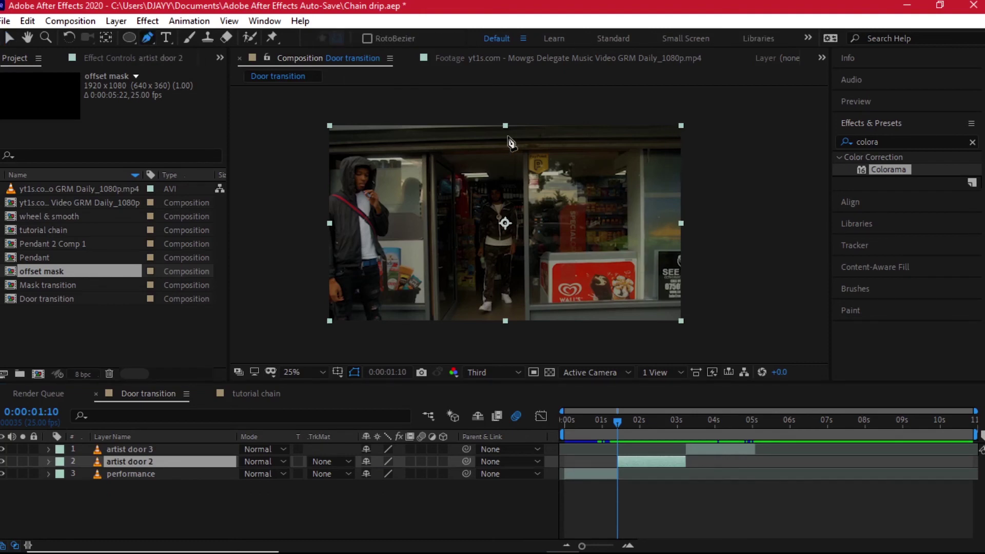
key("grave")
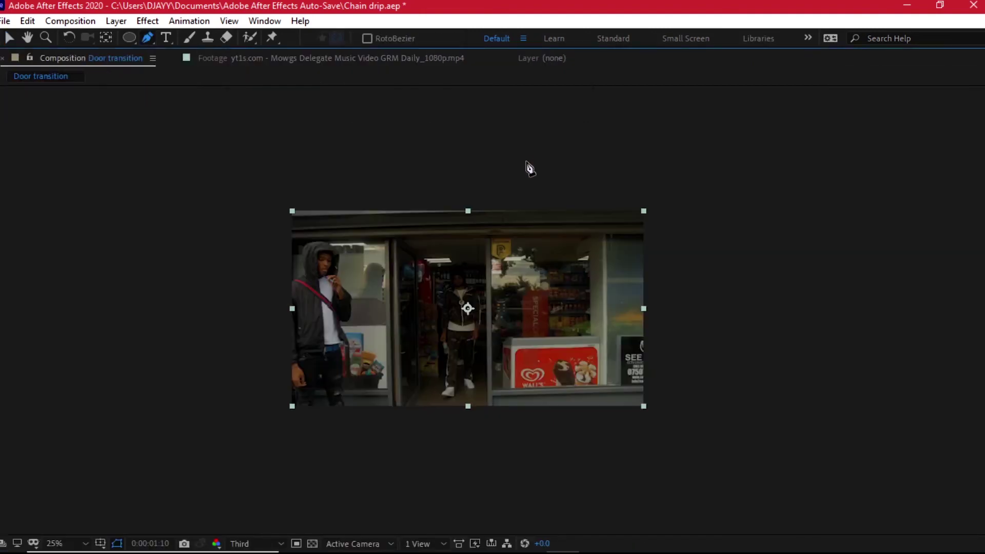
left_click(487, 238)
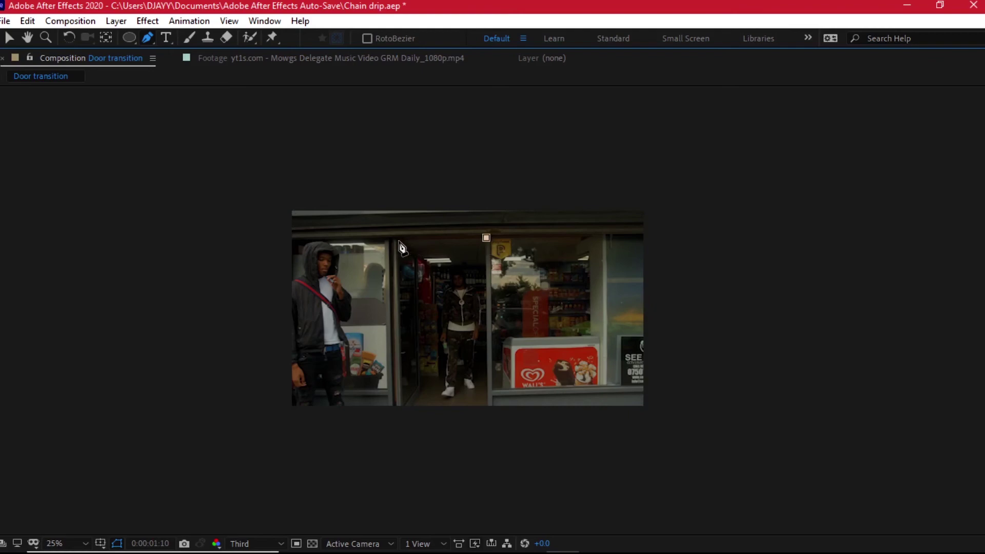
left_click(398, 242)
left_click(400, 409)
left_click(488, 416)
left_click(486, 238)
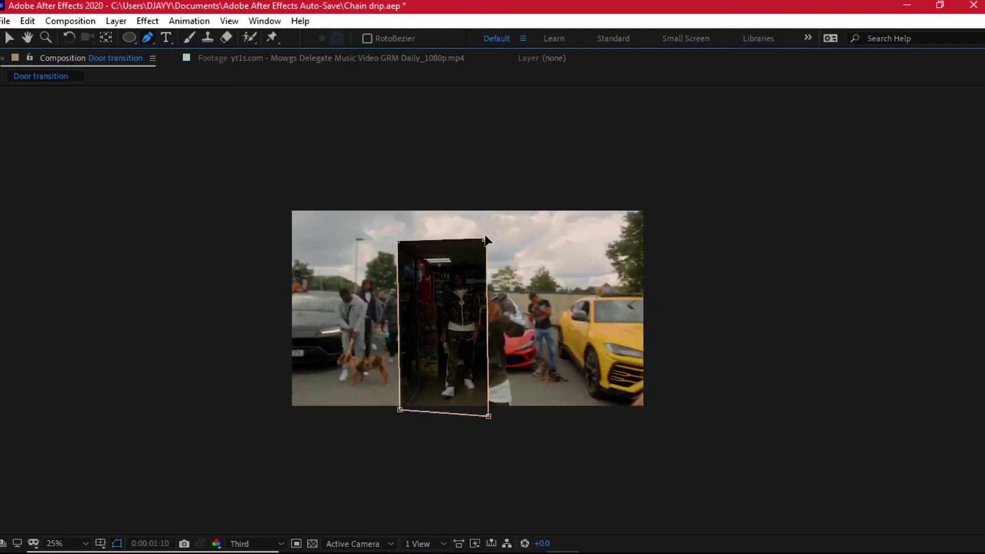
- Set the doorway mask's feather to 7 pixels and invert the mask
key("grave")
key("m")
key("m")
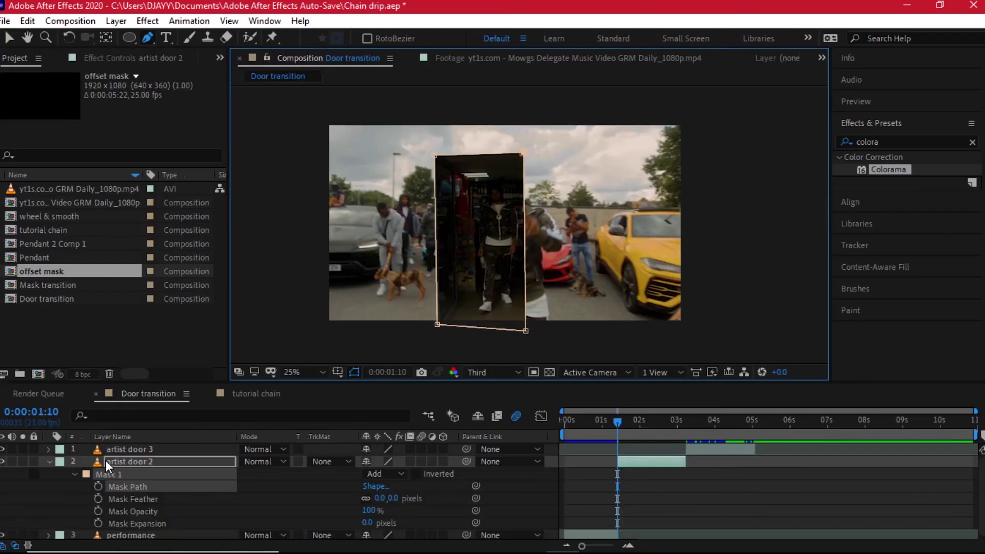
left_click(381, 498)
key("Return")
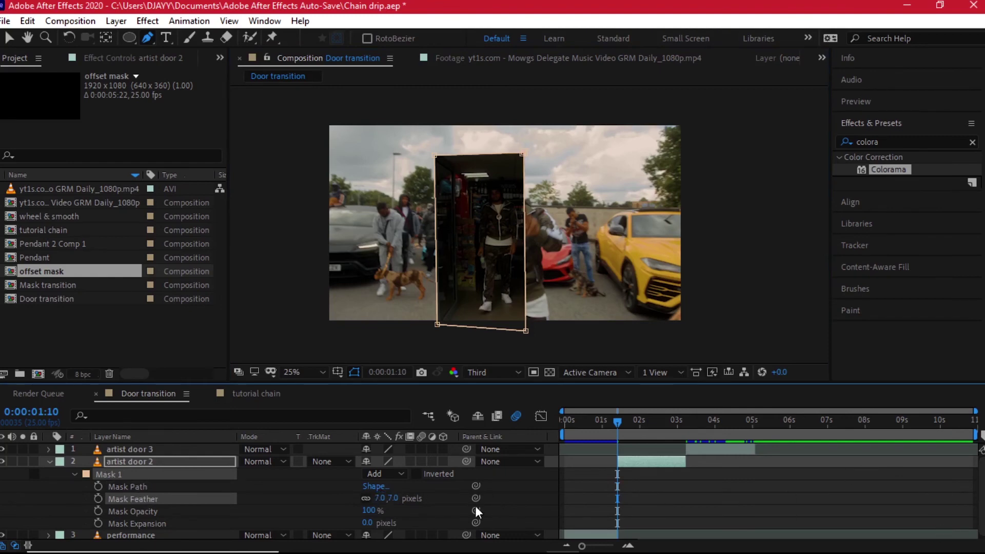
left_click(415, 478)
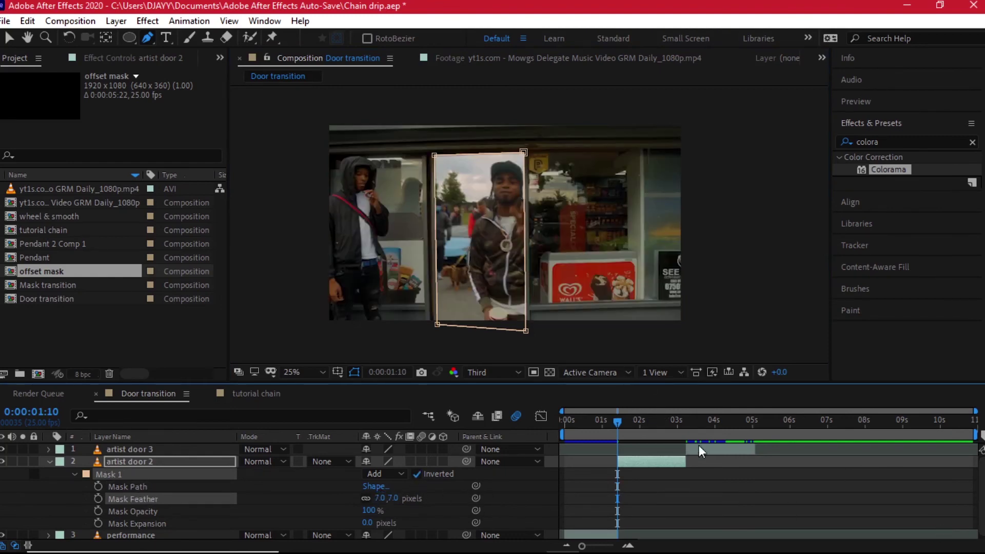
- Move the frozen artist door 2 layer earlier so it starts at 0:00:00:15, over the performance clip
left_click(624, 430)
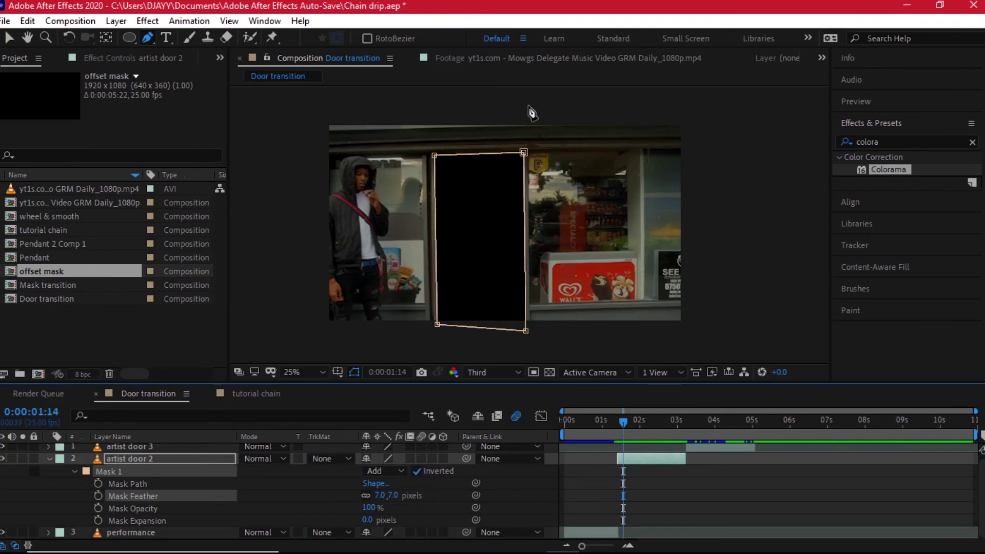
key("v")
left_click_drag(620, 429, 619, 429)
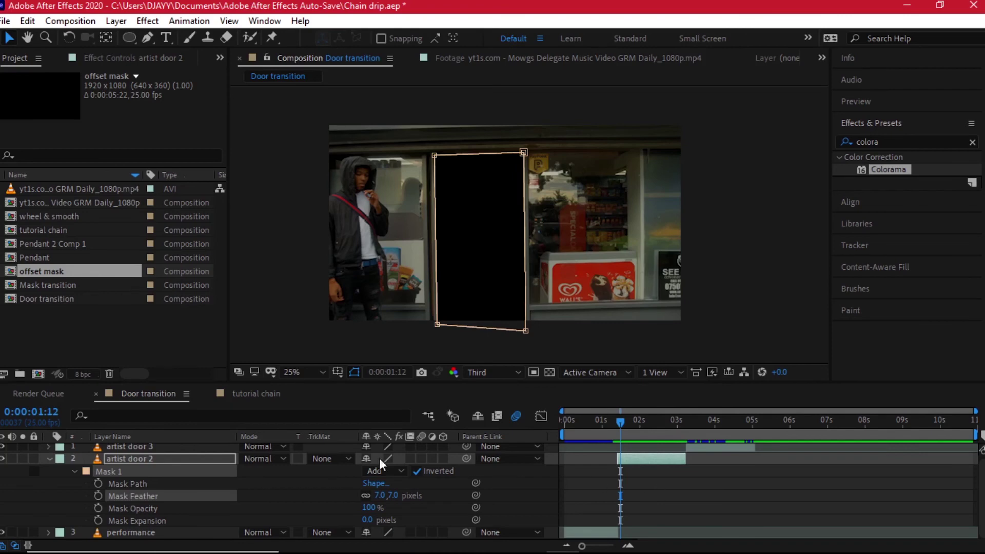
left_click(197, 459)
key("ctrl+alt+t")
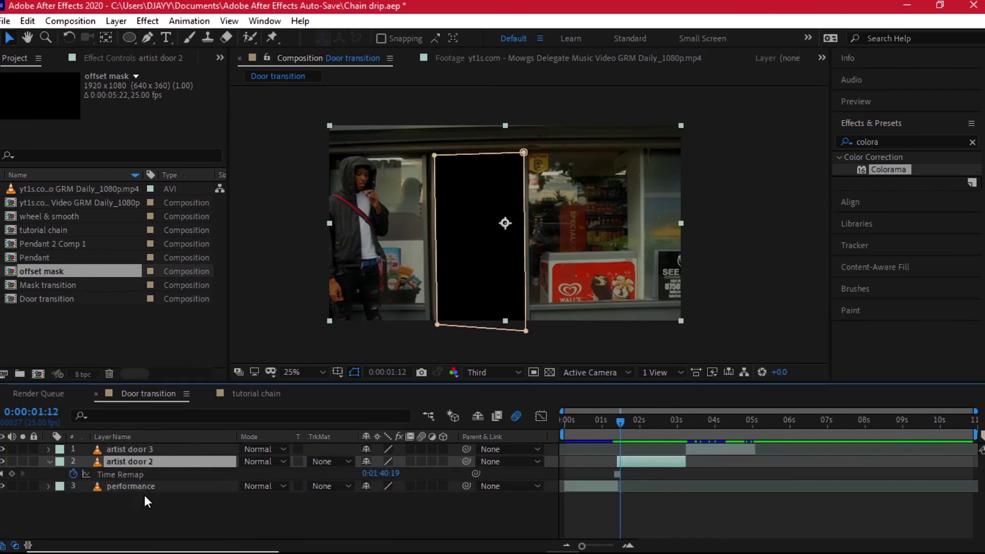
left_click_drag(649, 464, 620, 460)
- Animate artist door 2's Scale from 937% at 0:00:00:15 down to 100% at 0:00:01:10
left_click(578, 429)
key("i")
key("s")
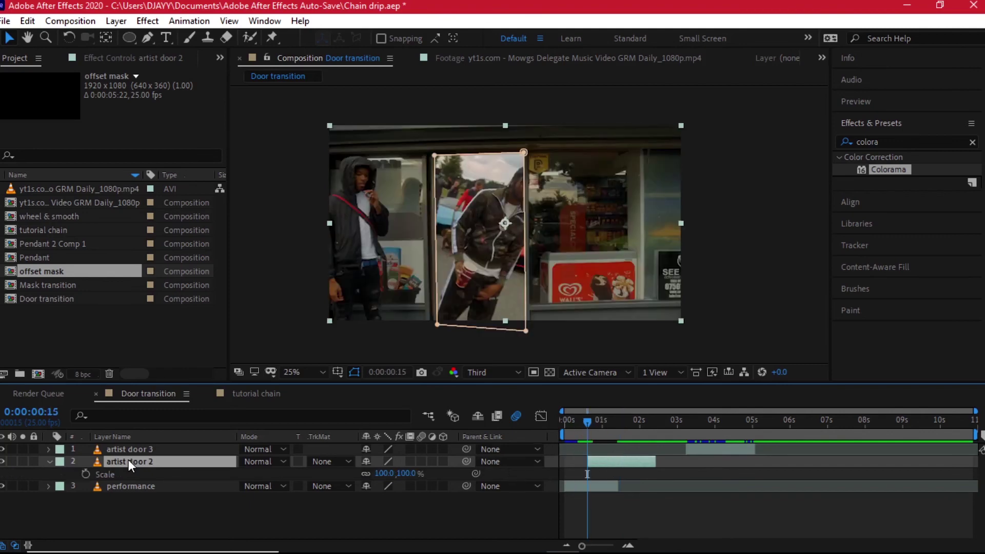
left_click_drag(386, 476, 847, 388)
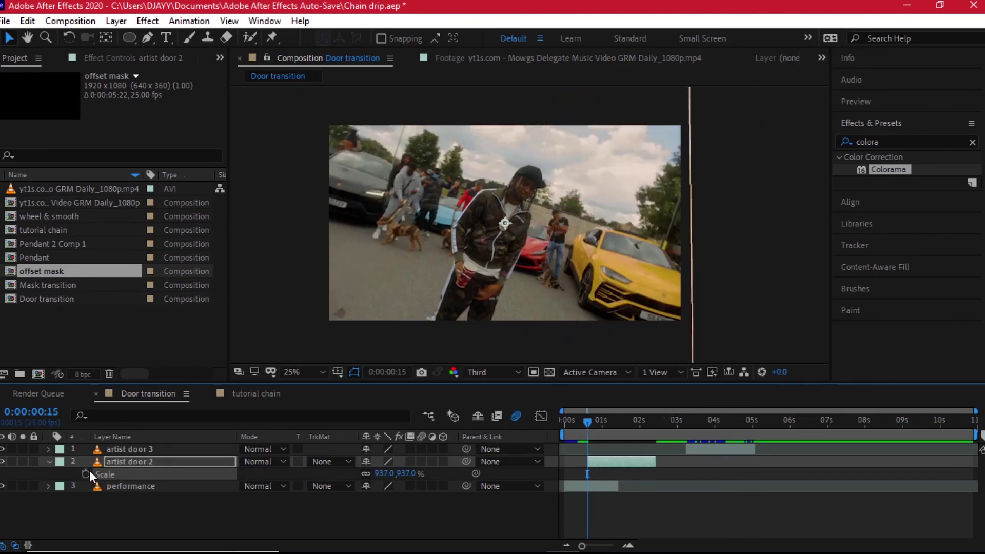
left_click_drag(605, 419, 609, 417)
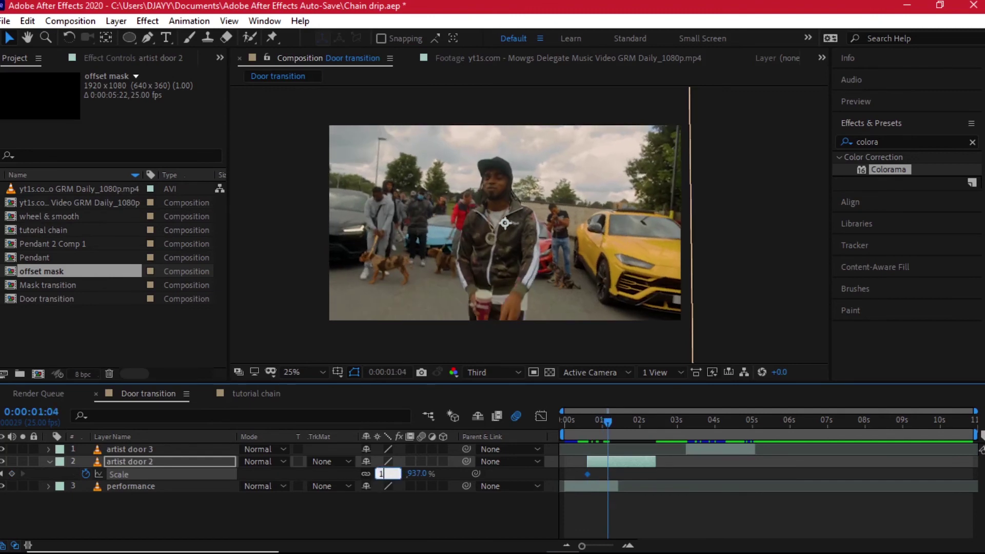
key("Return")
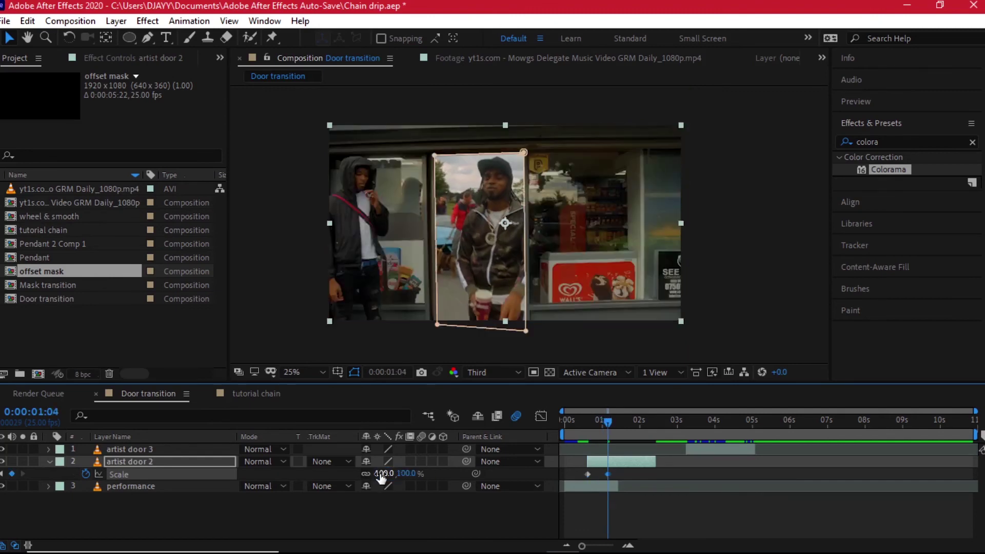
left_click_drag(608, 475, 617, 475)
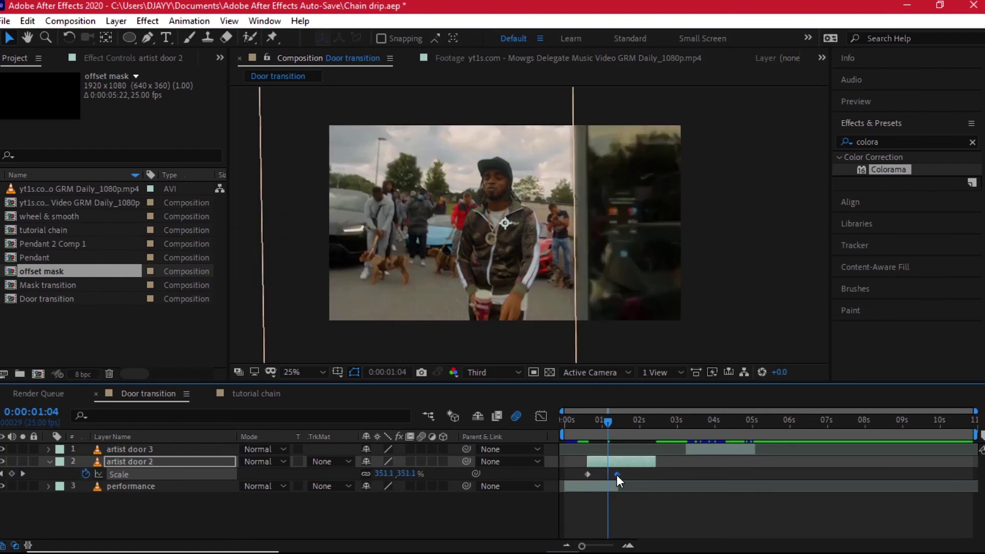
- Trim the end of artist door 2 to 0:00:01:10 and move artist door 3 to start at that point
left_click_drag(590, 424, 617, 422)
left_click_drag(654, 461, 617, 462)
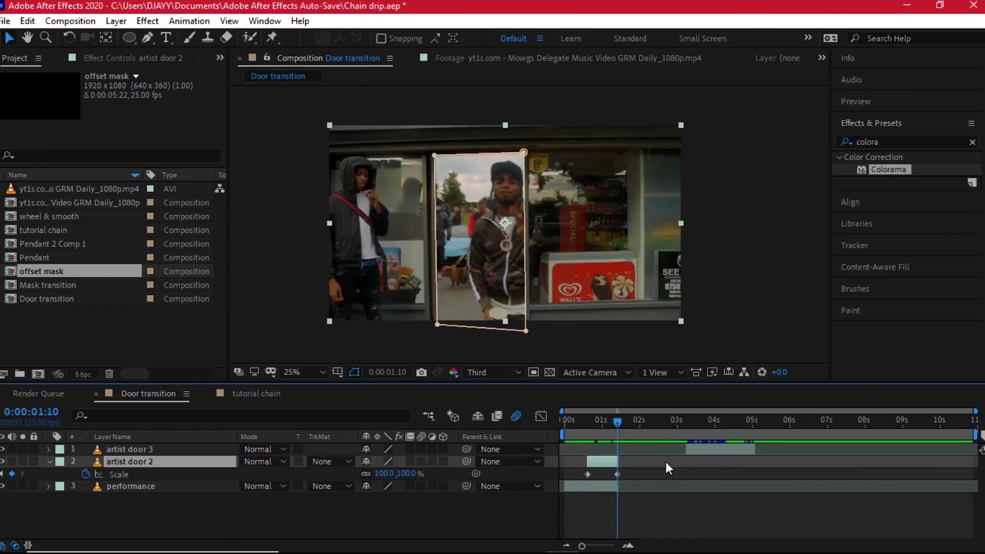
left_click_drag(707, 451, 639, 451)
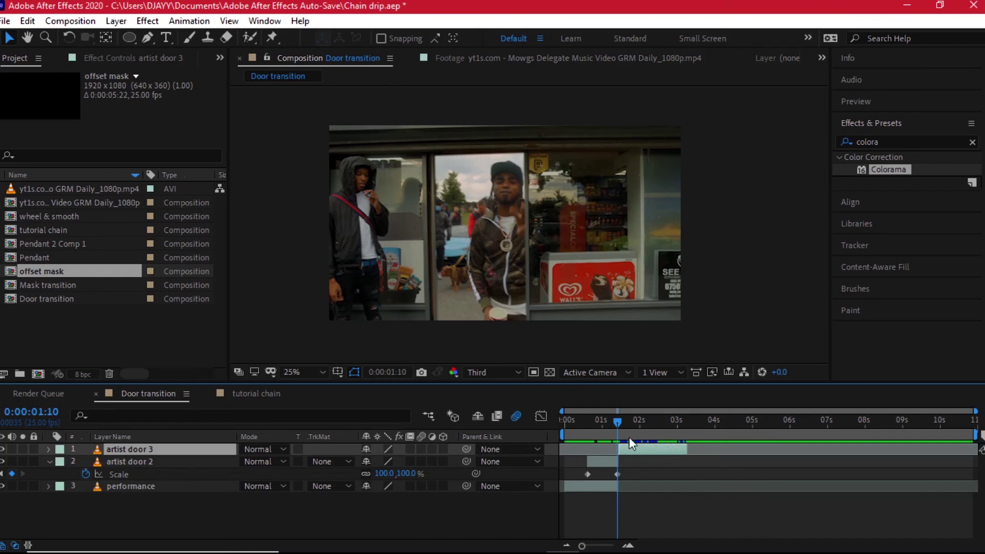
- Enable motion blur on artist door 2, apply Easy Ease to both Scale keyframes and preview the zoom
left_click(583, 427)
left_click_drag(580, 427, 613, 421)
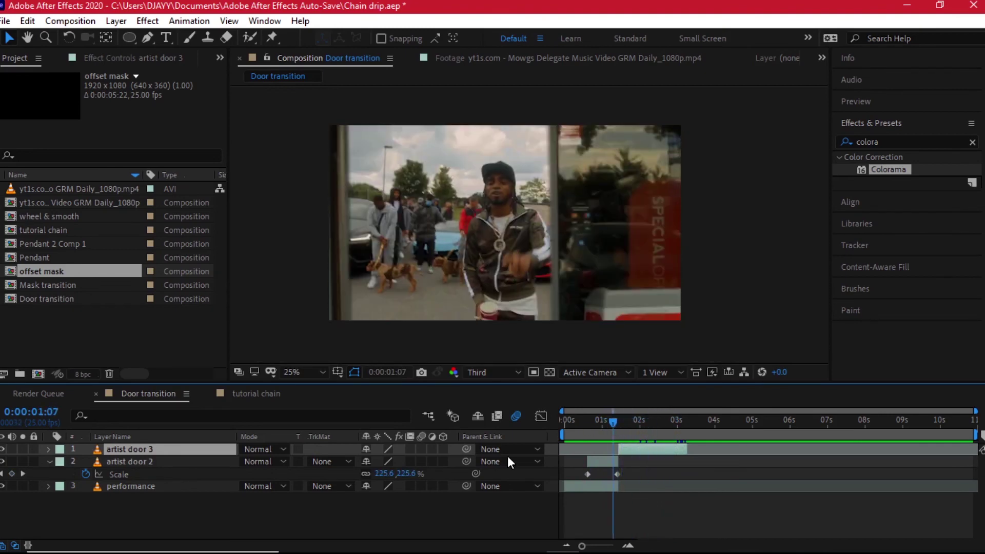
left_click(422, 462)
left_click_drag(633, 473, 569, 475)
right_click(618, 472)
mouse_move(653, 460)
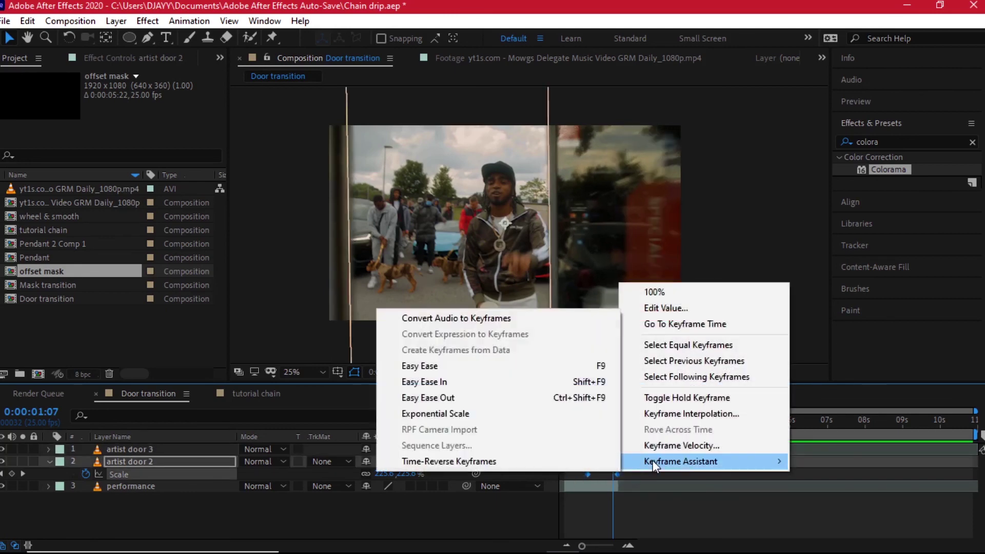
left_click(405, 367)
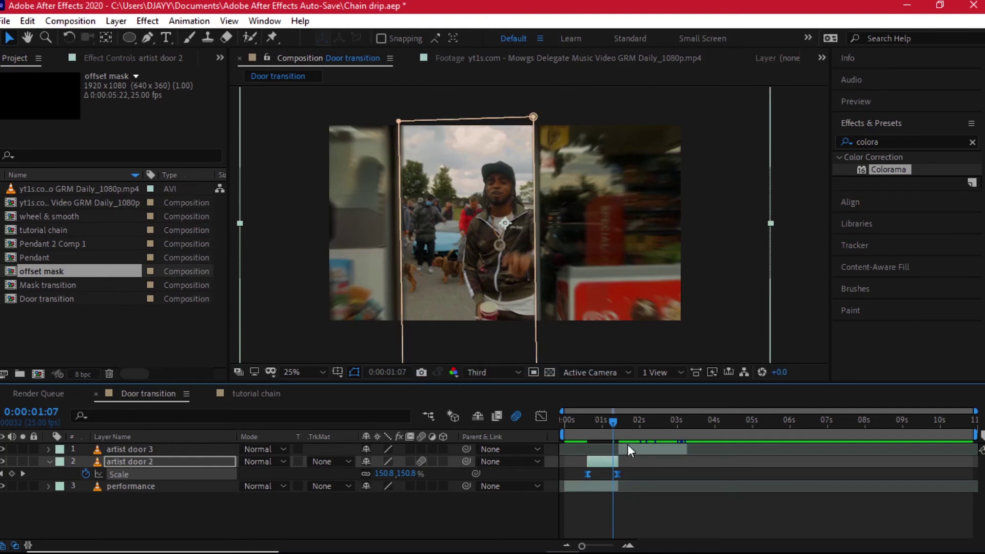
key("space")
left_click_drag(616, 438, 567, 420)
key("space")
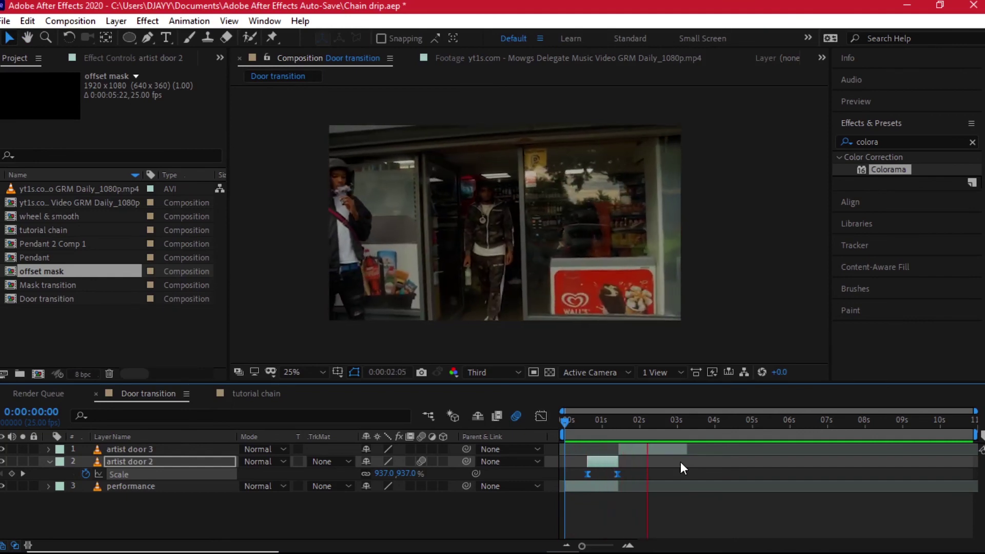
- Add a 0-pixel Mask Expansion keyframe to the doorway mask and place it just after the first Scale keyframe
mouse_move(597, 424)
left_mouse_down()
mouse_move(624, 421)
mouse_move(599, 424)
mouse_move(611, 425)
left_mouse_up()
key("m")
key("m")
left_click_drag(369, 522, 178, 492)
key("ctrl+z")
left_click(98, 520)
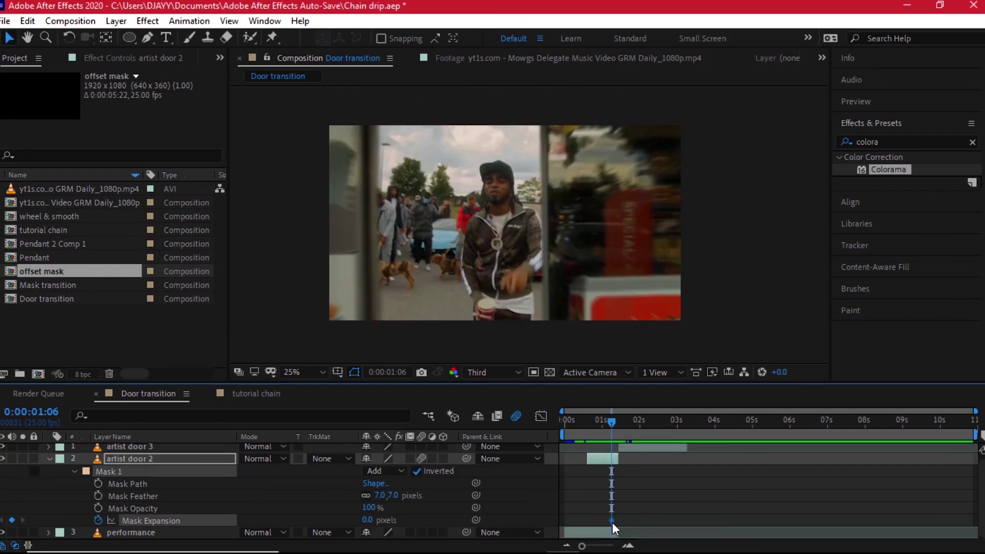
left_click_drag(611, 521, 597, 522)
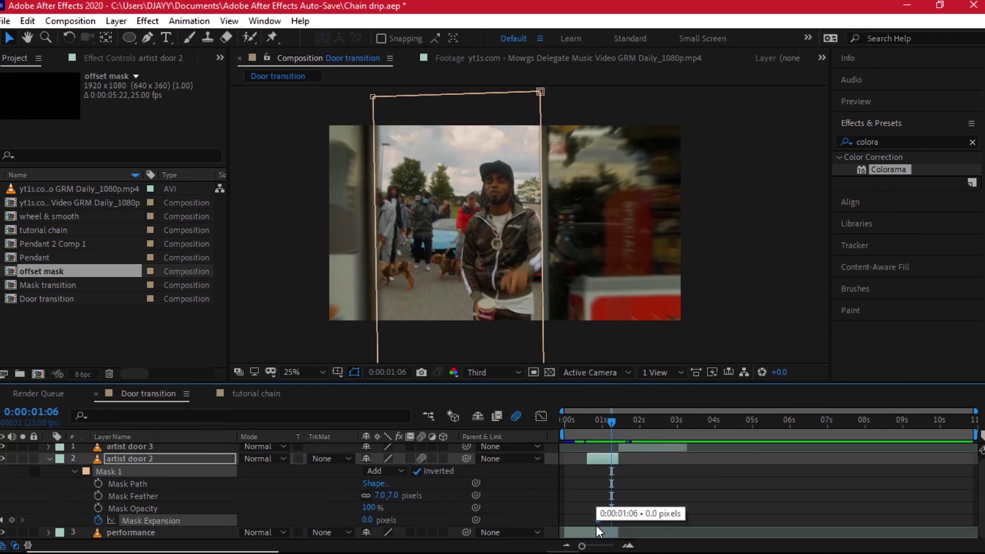
- Set the doorway mask's expansion to -276 pixels at 0:00:01:09 and apply Easy Ease to the expansion keyframes
left_click(617, 427)
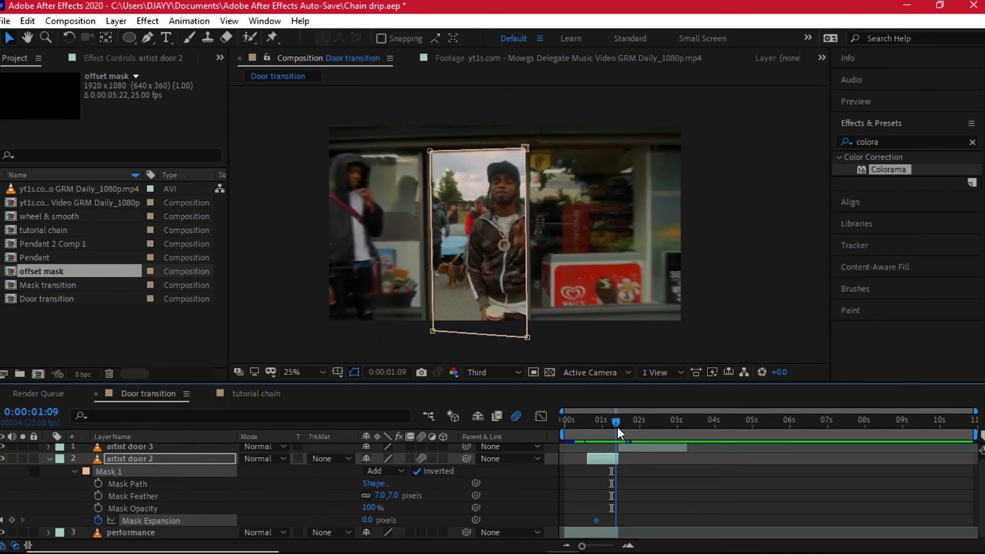
left_click_drag(368, 520, 147, 498)
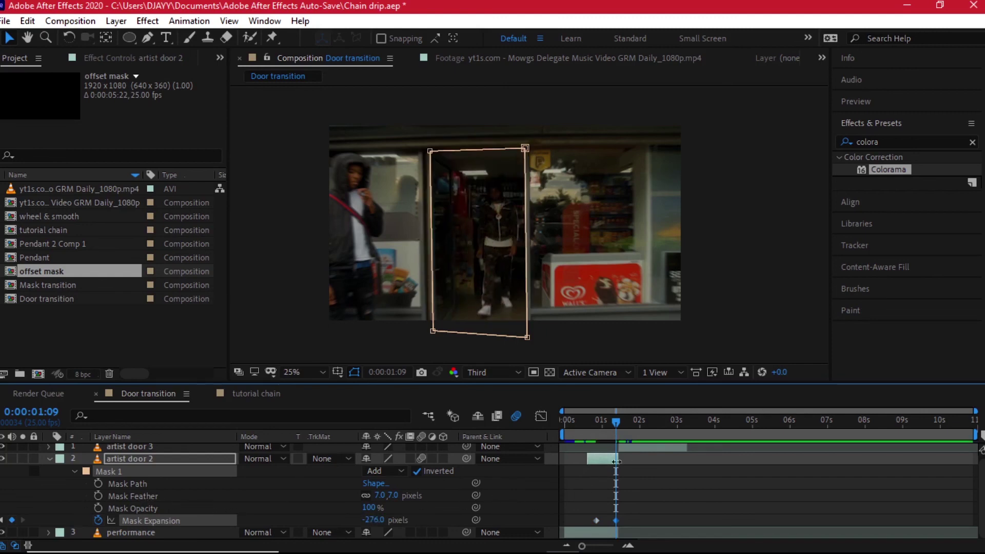
right_click(597, 520)
mouse_move(660, 510)
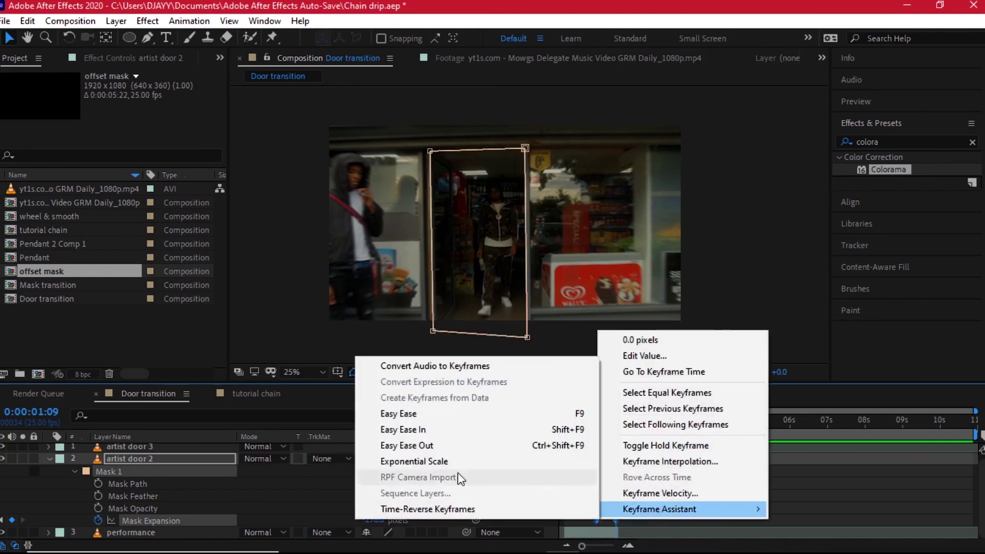
left_click(438, 414)
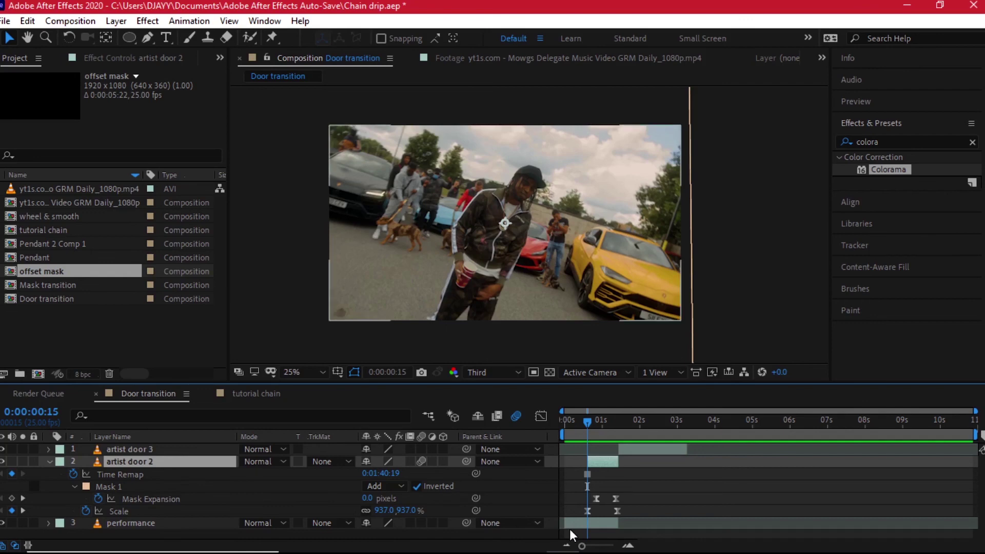
- Move the first Mask Expansion keyframe to just before the last one and scrub through to check the door closing
left_click_drag(593, 423, 614, 427)
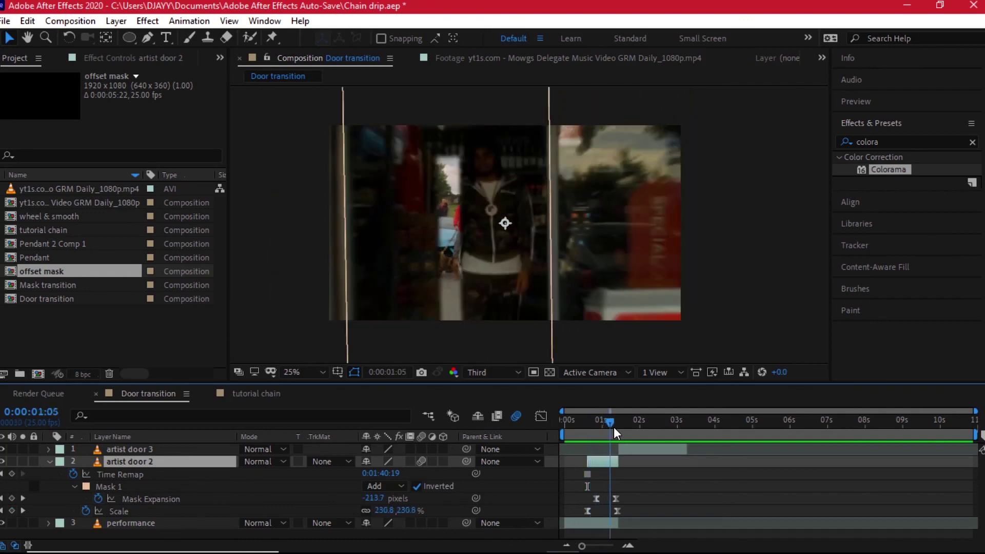
left_click_drag(595, 499, 608, 500)
left_click_drag(603, 435, 626, 415)
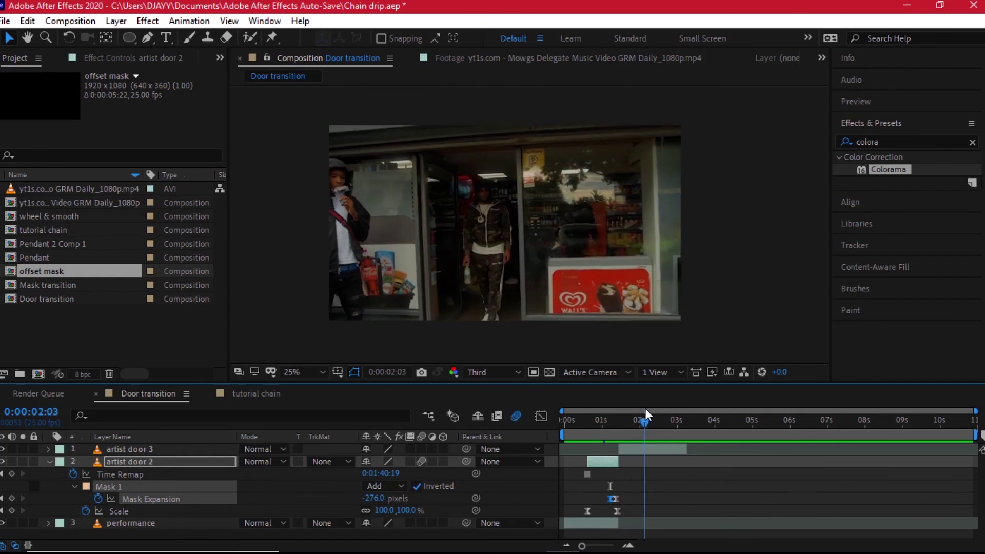